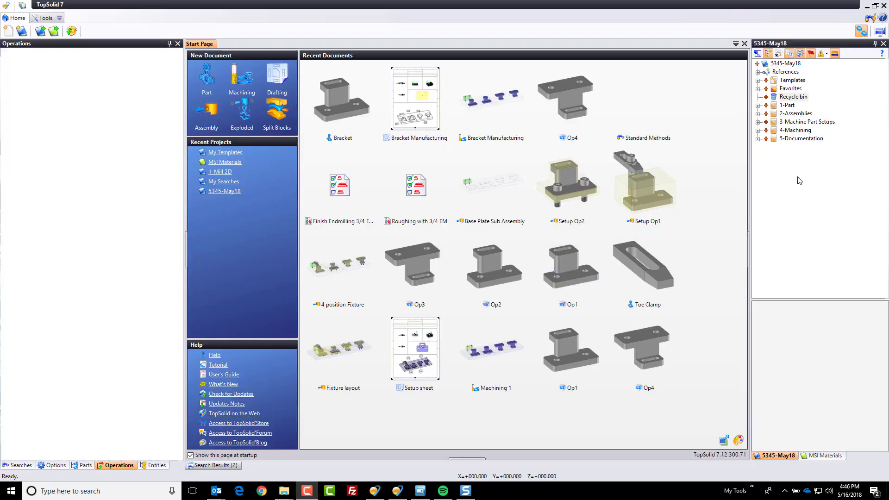
Review the Bracket PDF drawing from the 1-Part folder, close it, and open the Bracket part model.
{"action": "left_click", "coordinate": [758, 106]}
{"action": "double_click", "coordinate": [798, 114]}
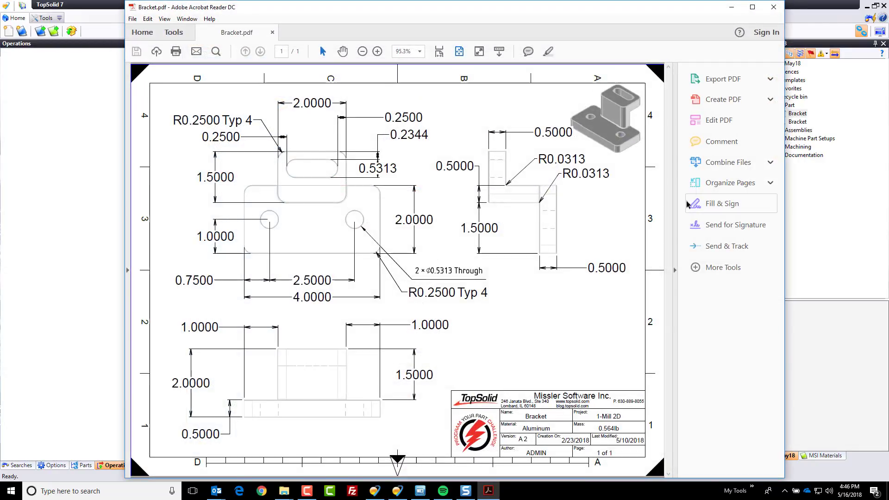
{"action": "left_click", "coordinate": [773, 7]}
{"action": "double_click", "coordinate": [797, 122]}
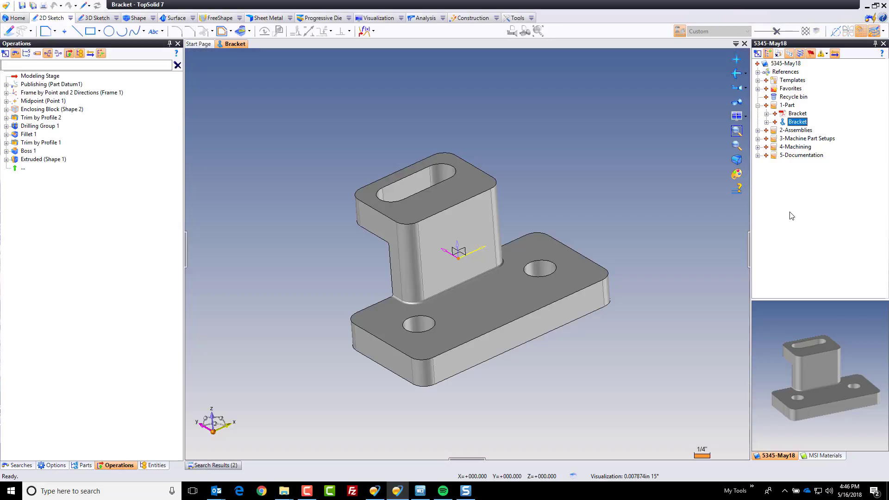
Expand the 4 position Fixture assembly in the 2-Assemblies folder and inspect its preview from an angled view.
{"action": "left_click", "coordinate": [758, 130]}
{"action": "left_click", "coordinate": [767, 147]}
{"action": "left_click", "coordinate": [797, 147]}
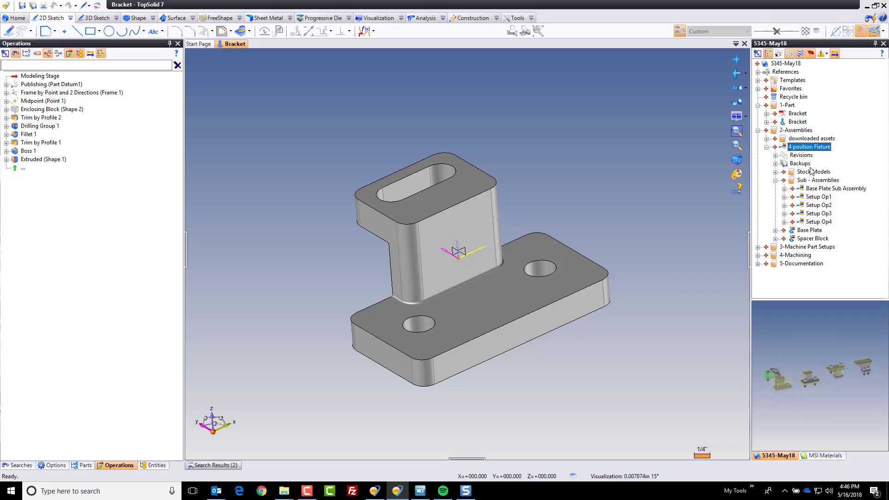
{"action": "left_click", "coordinate": [817, 366]}
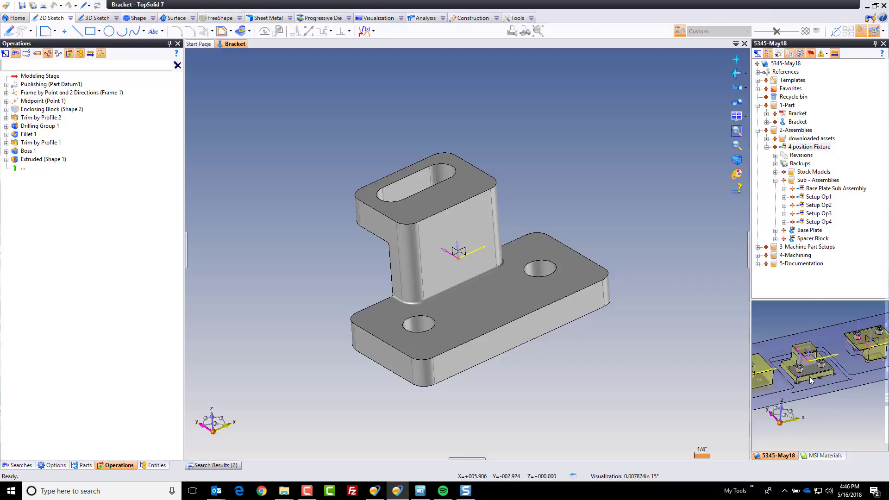
{"action": "middle_click_drag", "start_coordinate": [826, 379], "coordinate": [810, 385]}
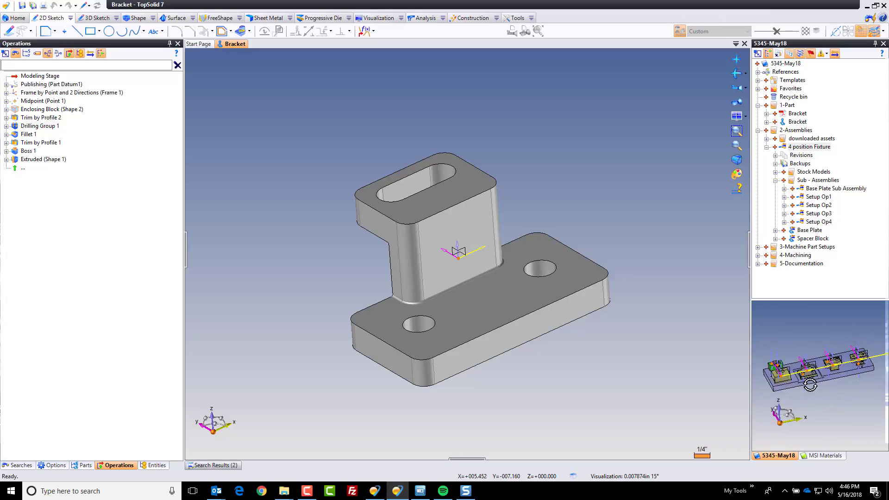
Collapse the fixture assembly and preview the Op2, Op3 and Op4 setups in the 3-Machine Part Setups folder.
{"action": "left_click", "coordinate": [766, 147]}
{"action": "left_click", "coordinate": [758, 155]}
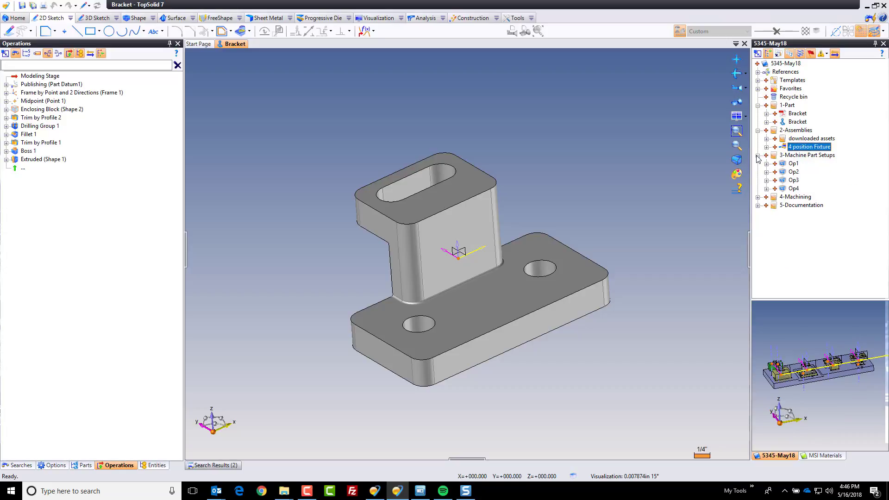
{"action": "left_click", "coordinate": [794, 172]}
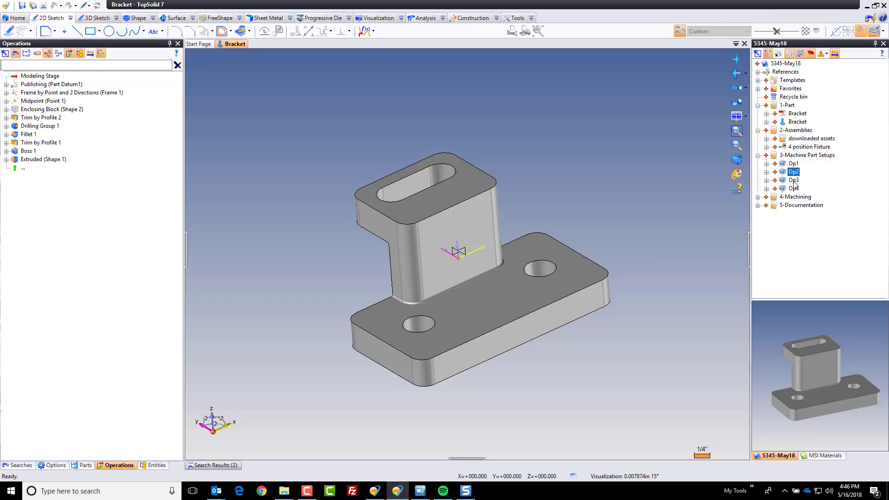
{"action": "left_click", "coordinate": [793, 180]}
{"action": "left_click", "coordinate": [793, 188]}
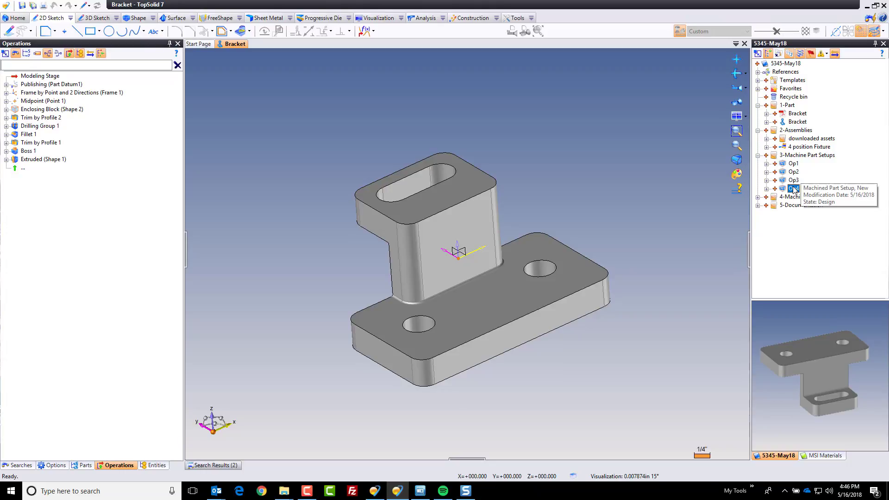
Preview the Bracket Manufacturing documents in the 4-Machining and 5-Documentation folders.
{"action": "left_click", "coordinate": [758, 198]}
{"action": "left_click", "coordinate": [807, 205]}
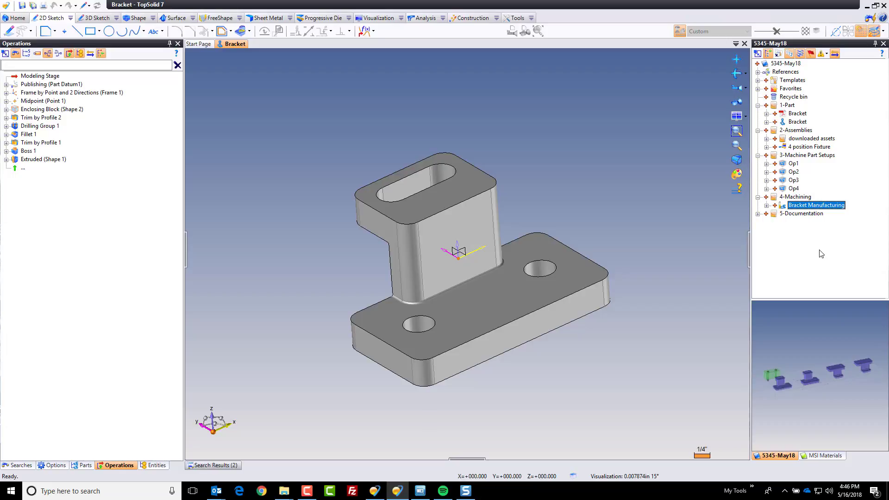
{"action": "left_click", "coordinate": [759, 214]}
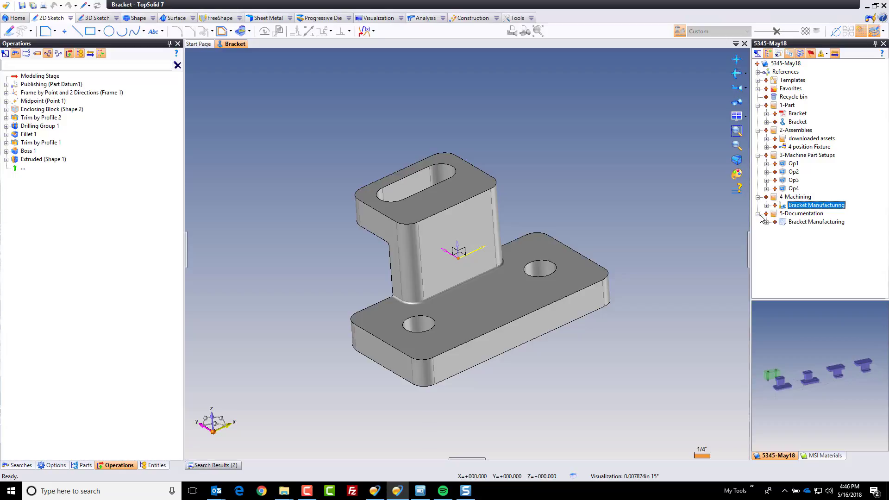
{"action": "left_click", "coordinate": [800, 222]}
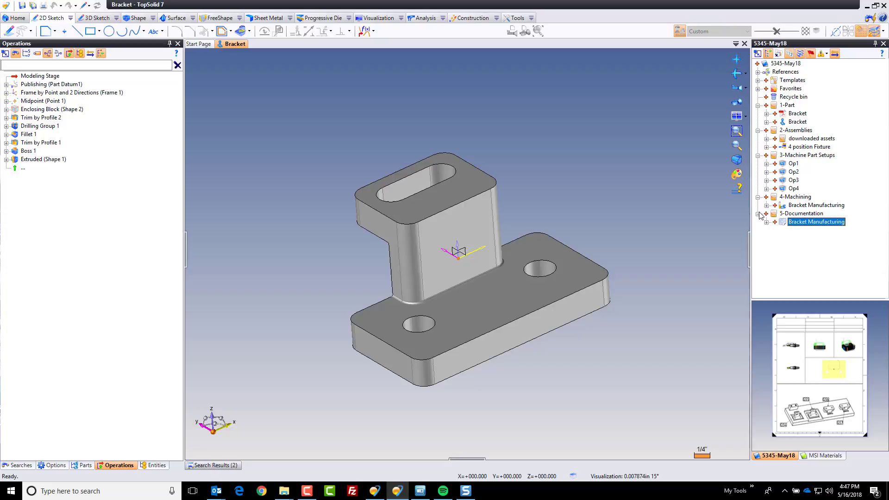
Close the Bracket part and collapse the documentation, machining and machine part setup folders in the project tree.
{"action": "middle_click", "coordinate": [234, 47]}
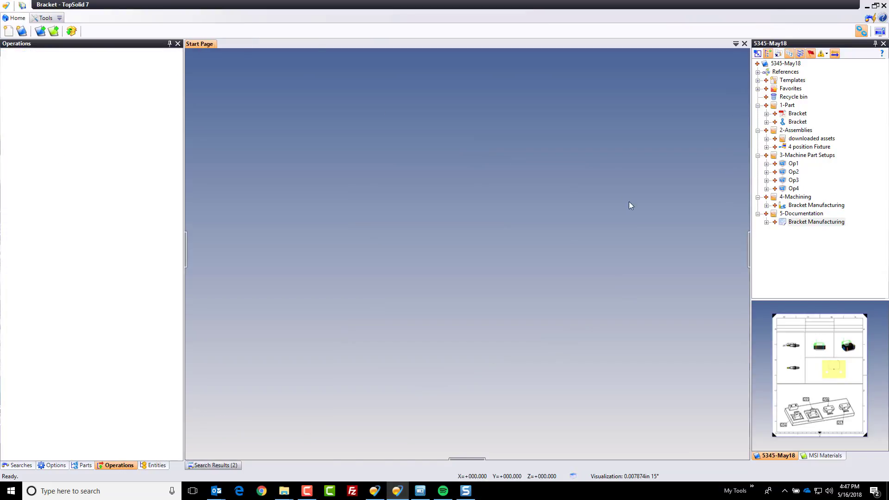
{"action": "left_click", "coordinate": [758, 214]}
{"action": "left_click", "coordinate": [758, 197]}
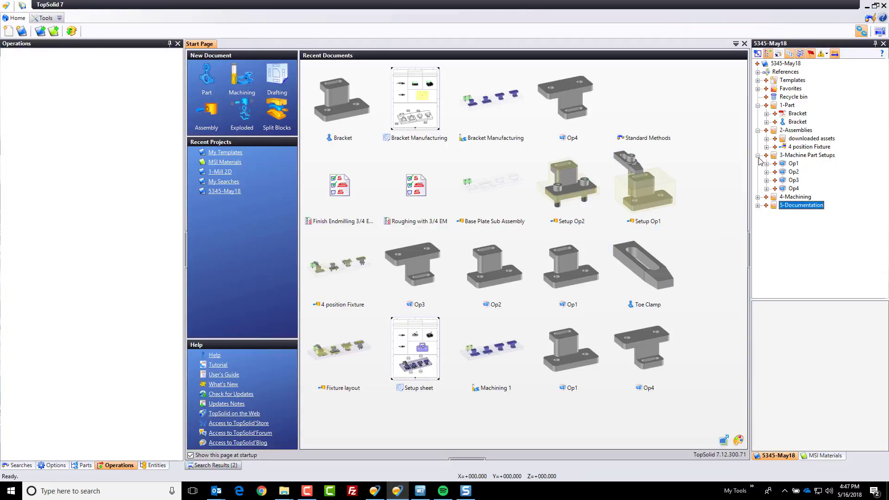
{"action": "left_click", "coordinate": [758, 156]}
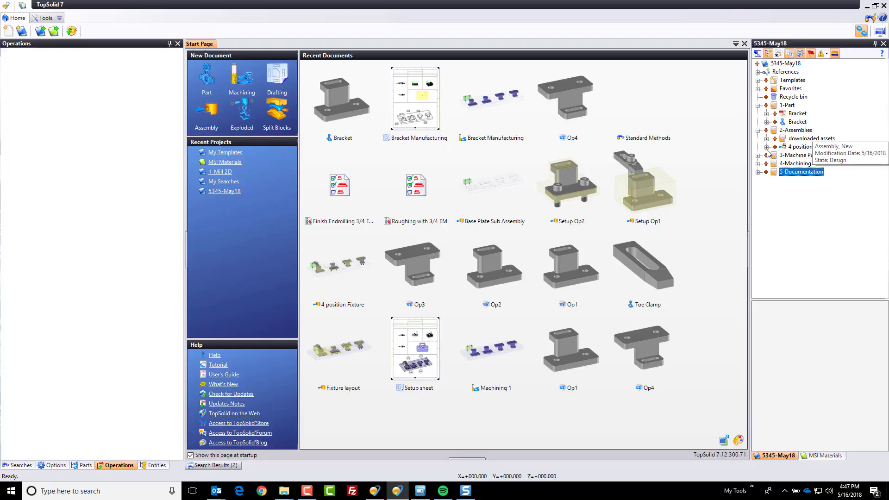
Create an exploded document of the Base Plate Sub Assembly from the Blank Template, using the Simplified Representation.
{"action": "left_click", "coordinate": [767, 147]}
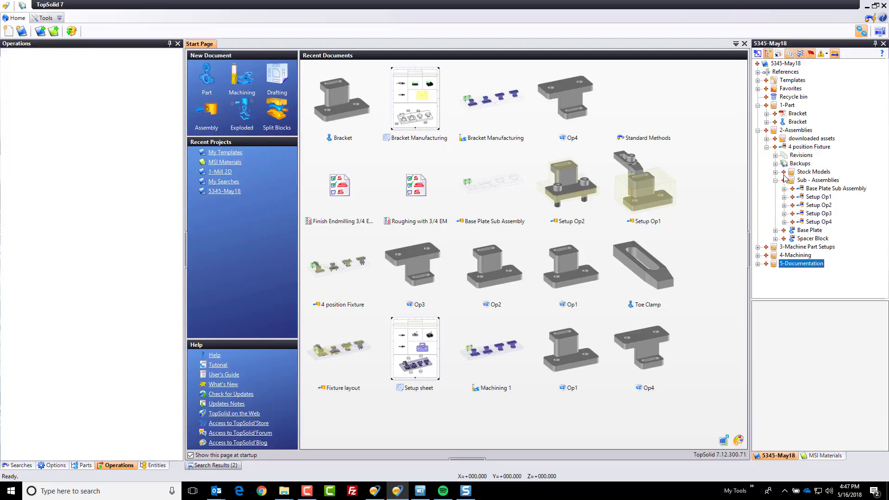
{"action": "left_click", "coordinate": [822, 188]}
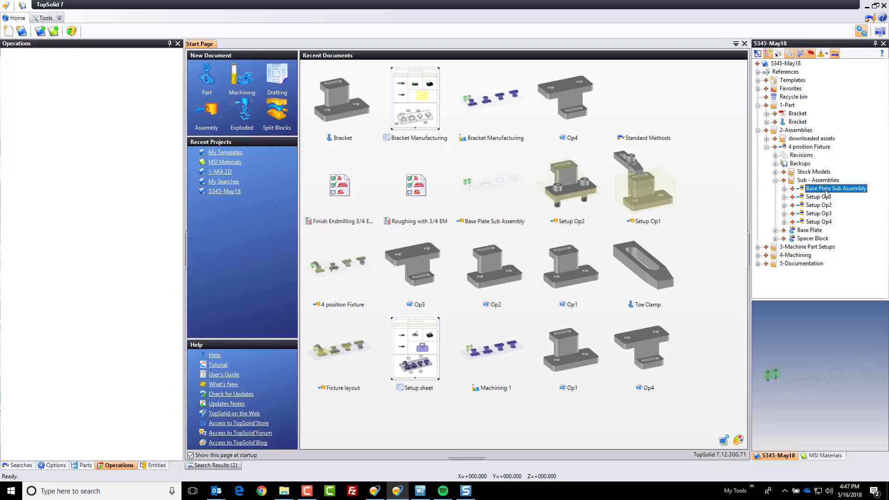
{"action": "right_click", "coordinate": [826, 192]}
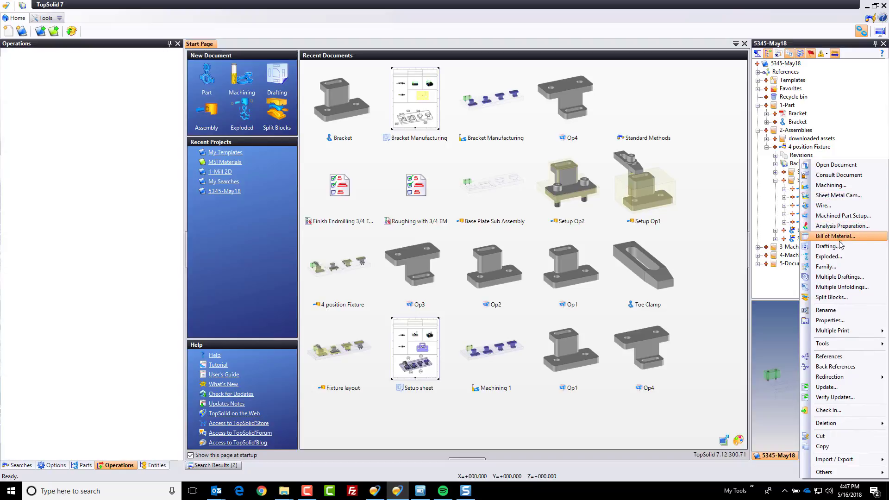
{"action": "left_click", "coordinate": [839, 256]}
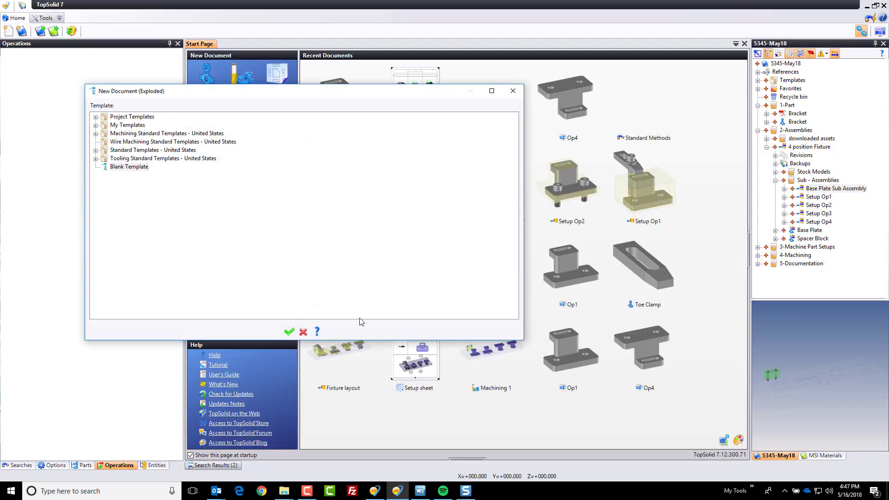
{"action": "left_click", "coordinate": [290, 331]}
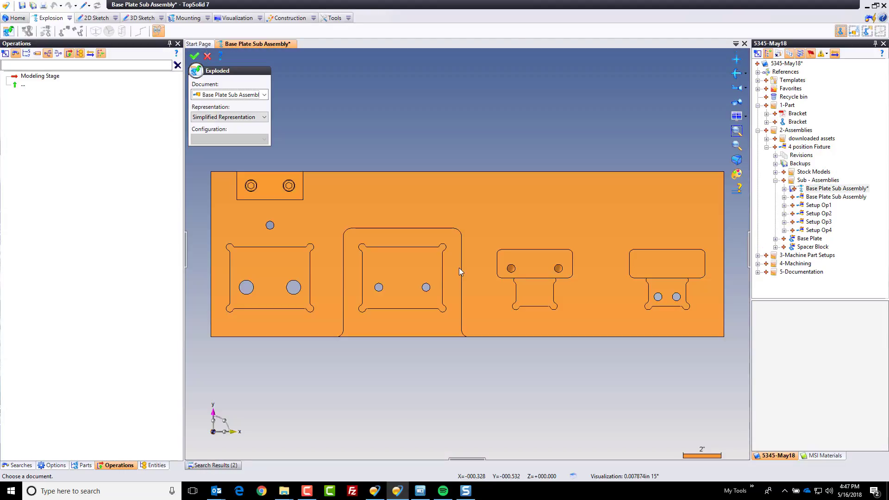
{"action": "left_click", "coordinate": [194, 56]}
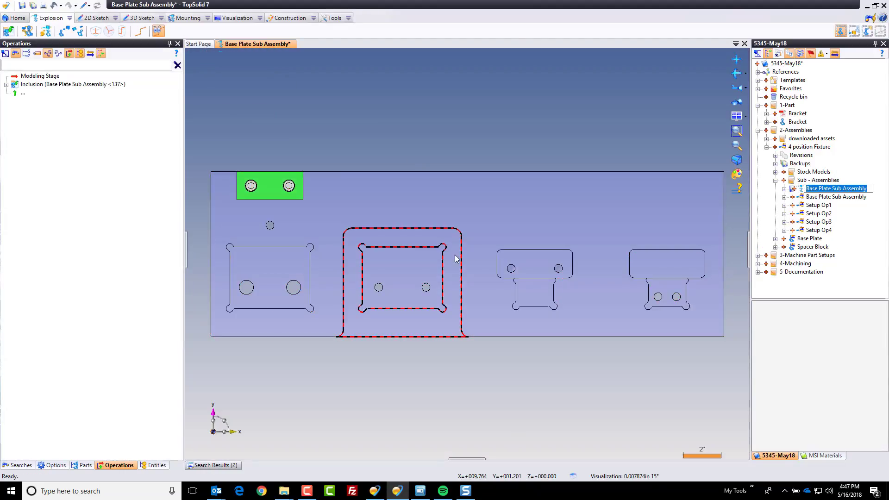
{"action": "middle_click_drag", "start_coordinate": [454, 258], "coordinate": [391, 193]}
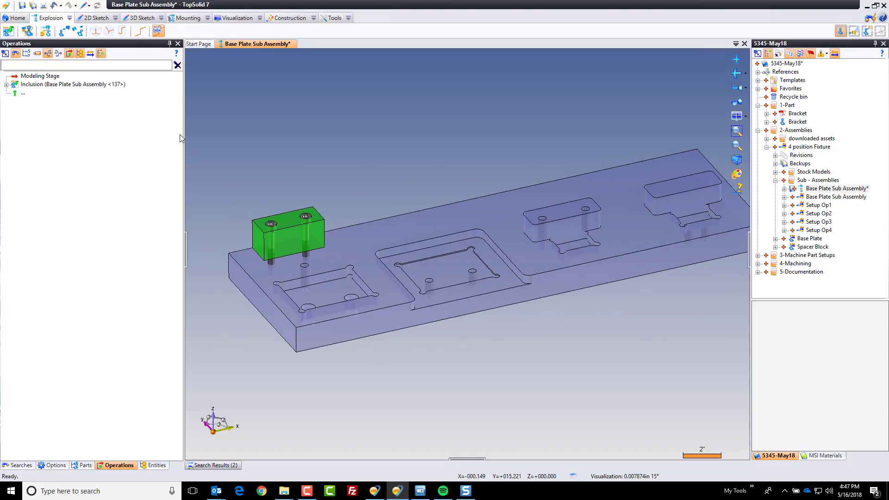
Translate the two hexagon socket head cap screws 6 in along the Absolute Z Axis.
{"action": "left_click", "coordinate": [64, 34]}
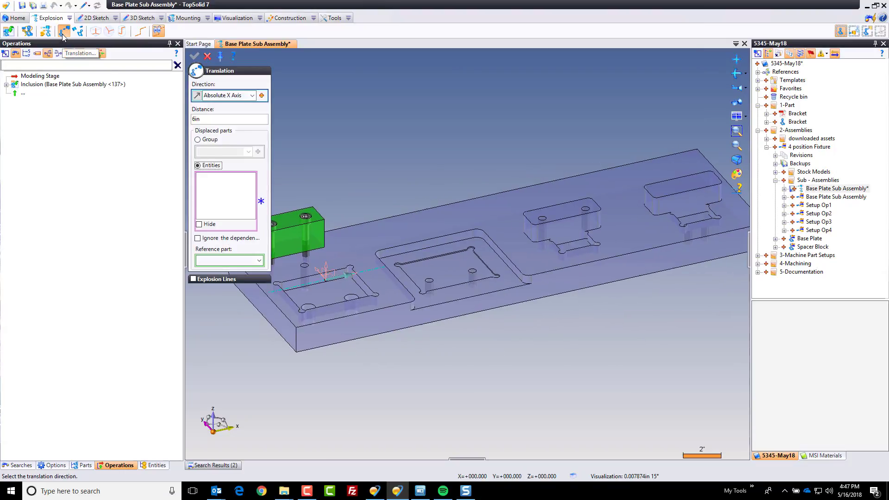
{"action": "left_click", "coordinate": [252, 95]}
{"action": "left_click", "coordinate": [249, 118]}
{"action": "scroll", "coordinate": [326, 202], "scroll_direction": "up", "scroll_amount": 3}
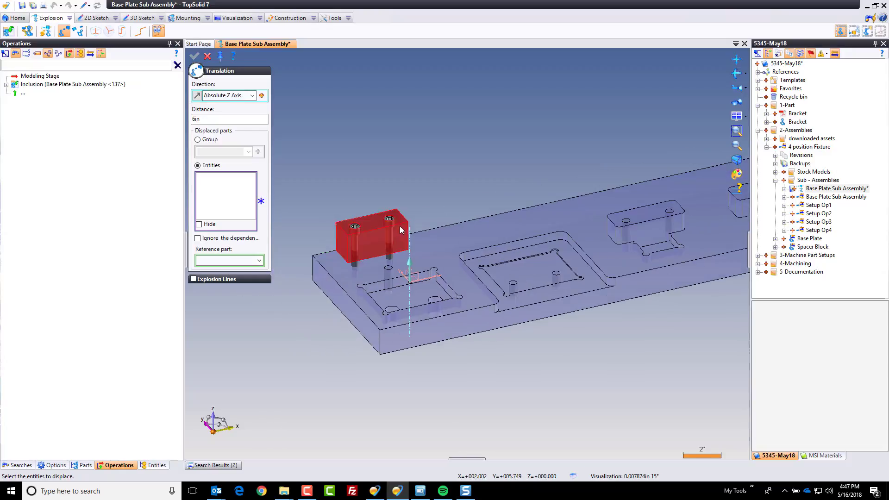
{"action": "left_click", "coordinate": [385, 214]}
{"action": "left_click", "coordinate": [326, 226]}
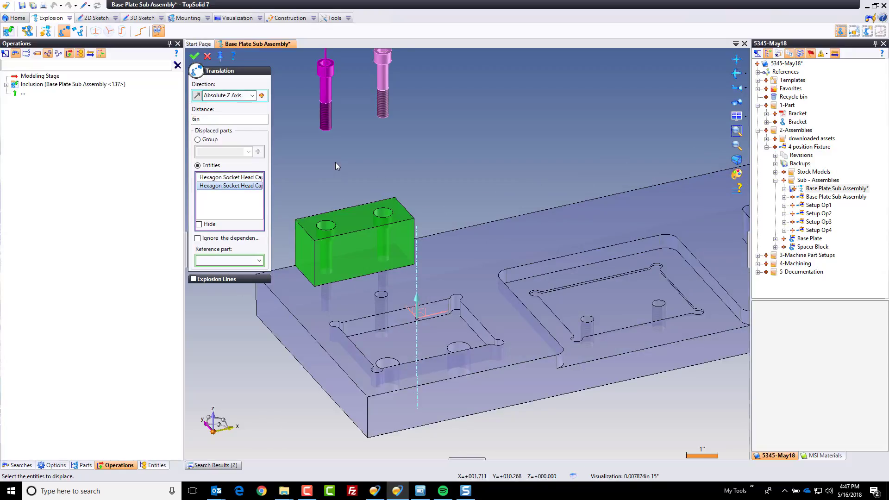
{"action": "right_click", "coordinate": [336, 162]}
{"action": "left_click", "coordinate": [342, 163]}
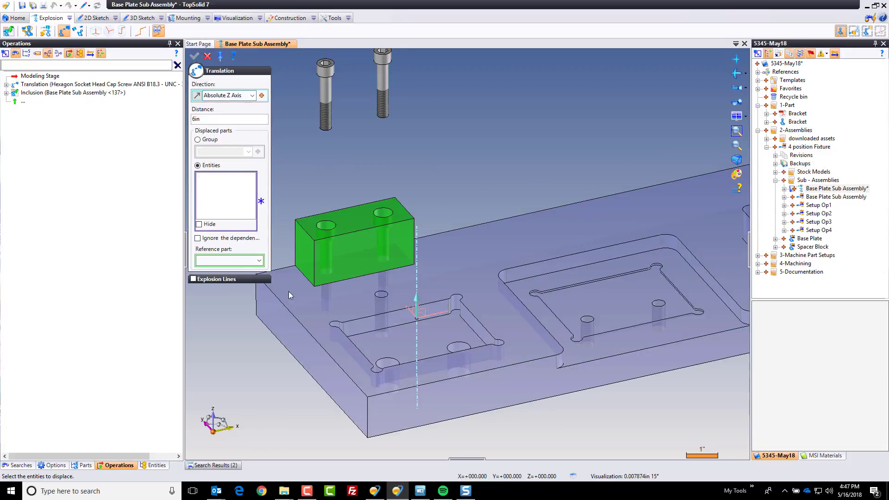
Translate the base plate 6 in along the negative Absolute Z Axis, end the translation command and save the document.
{"action": "left_click", "coordinate": [304, 309]}
{"action": "left_click", "coordinate": [417, 300]}
{"action": "scroll", "coordinate": [351, 244], "scroll_direction": "down", "scroll_amount": 3}
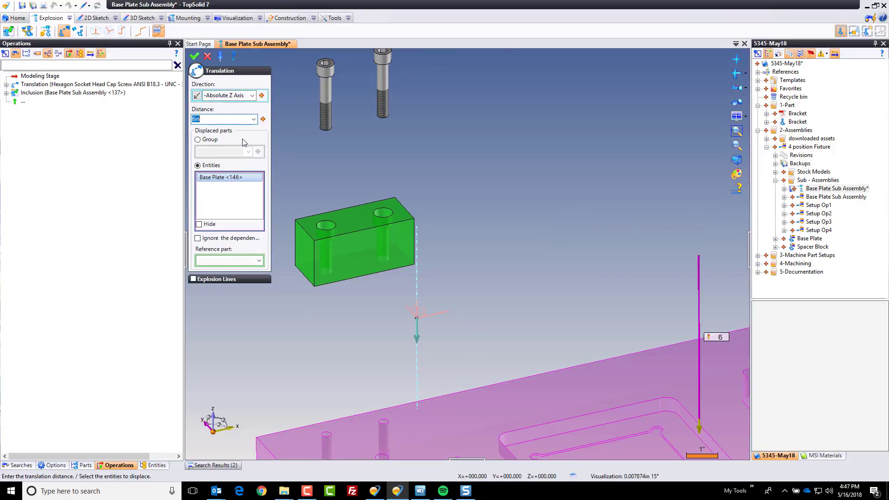
{"action": "left_click", "coordinate": [195, 56]}
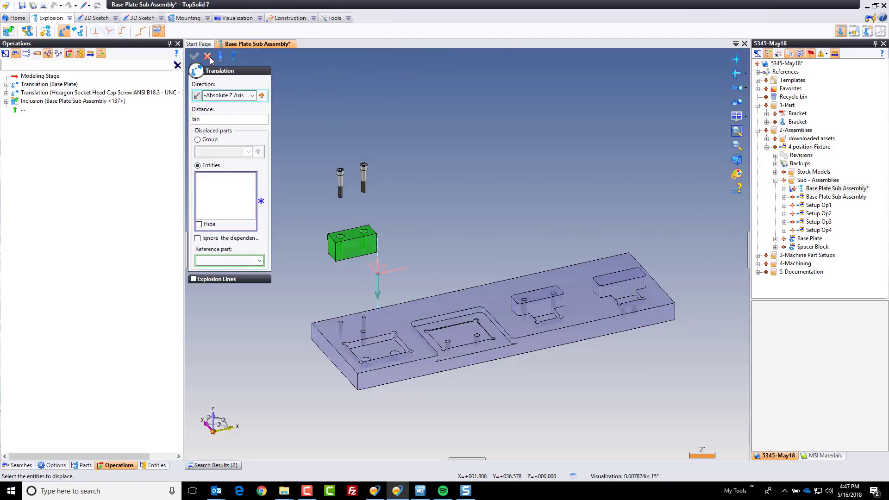
{"action": "left_click", "coordinate": [207, 56]}
{"action": "key", "text": "ctrl+s"}
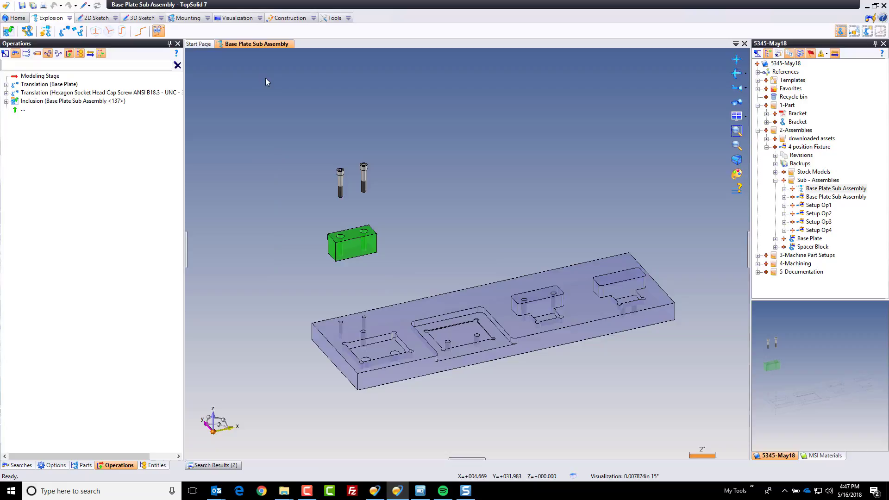
Add a folder named Exploded Views under 4 position Fixture and move the exploded Base Plate Sub Assembly into it.
{"action": "right_click", "coordinate": [804, 147]}
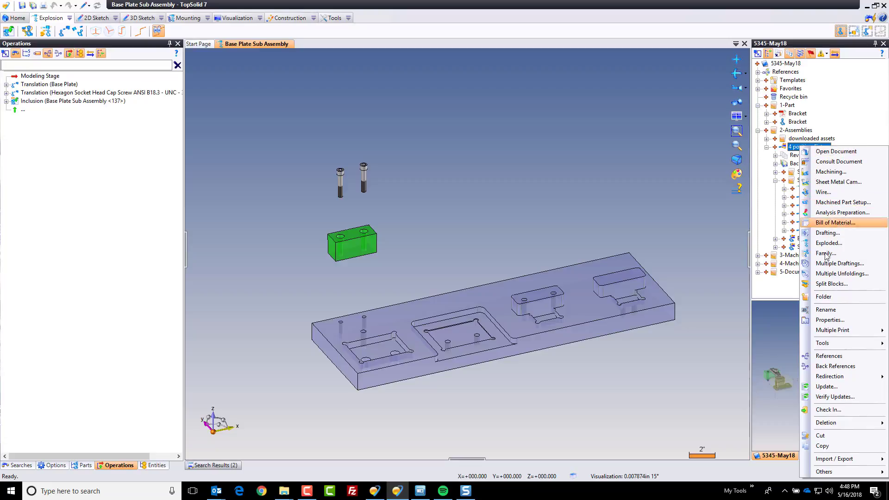
{"action": "left_click", "coordinate": [835, 297]}
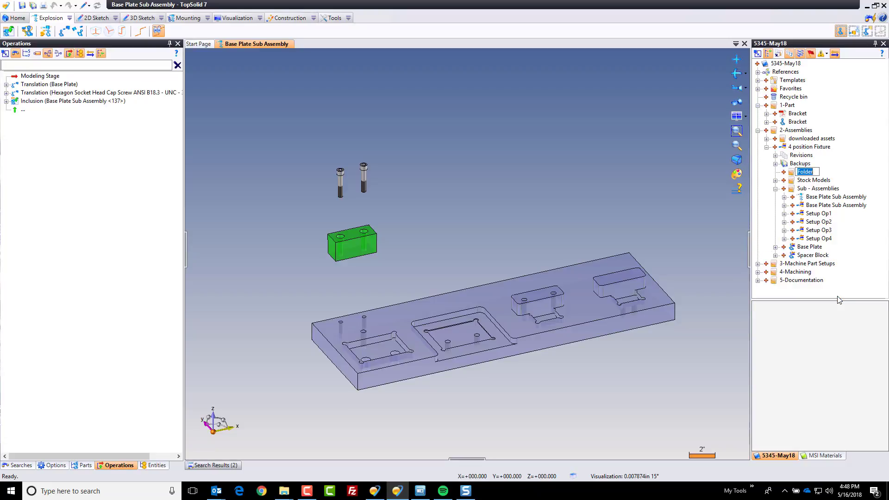
{"action": "type", "text": "Exploded Views"}
{"action": "key", "text": "Return"}
{"action": "left_click_drag", "start_coordinate": [833, 197], "coordinate": [813, 175]}
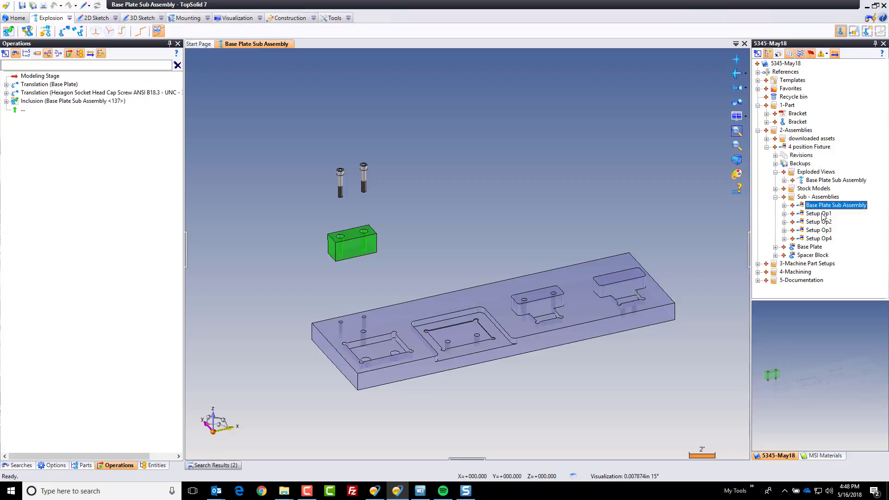
Create an exploded document of the Setup Op1 sub-assembly from the Blank Template and show it in an angled view.
{"action": "left_click", "coordinate": [824, 214]}
{"action": "right_click", "coordinate": [823, 214]}
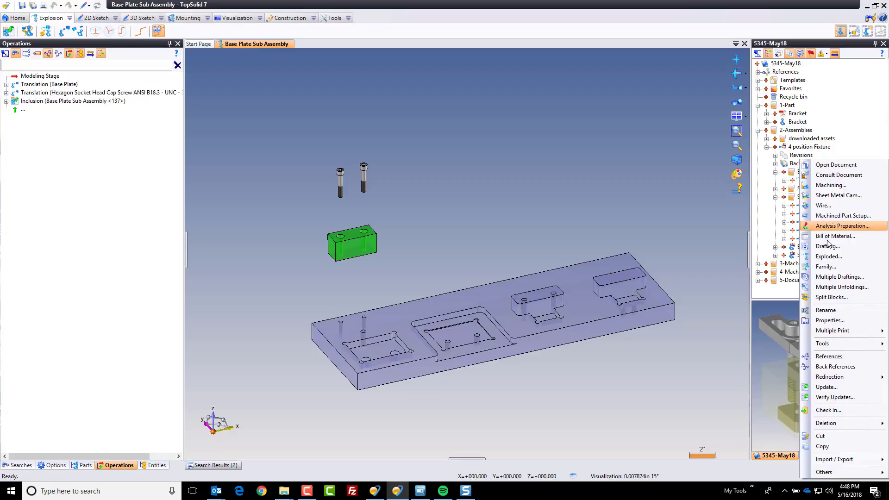
{"action": "left_click", "coordinate": [829, 256]}
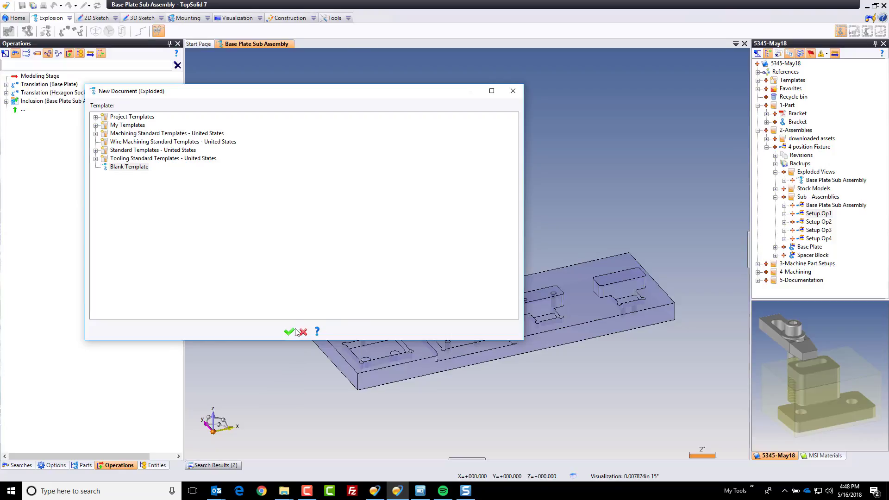
{"action": "left_click", "coordinate": [295, 330]}
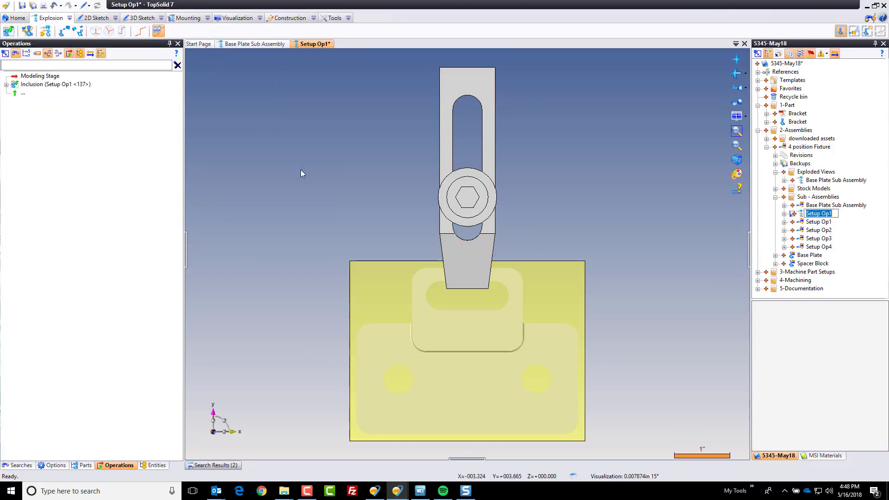
{"action": "middle_click_drag", "start_coordinate": [301, 174], "coordinate": [310, 198]}
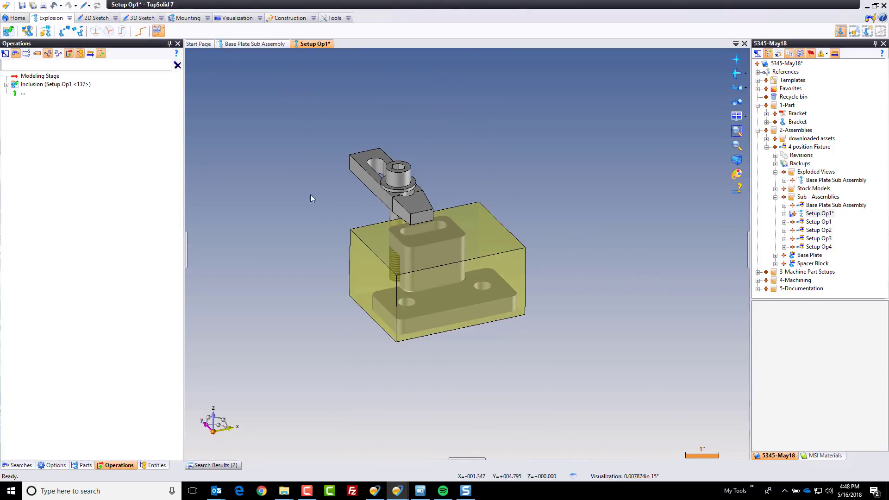
Translate the hexagon socket head cap screw 4.5 in along the Absolute Z Axis, with the plain washer as the reference part.
{"action": "left_click", "coordinate": [64, 31]}
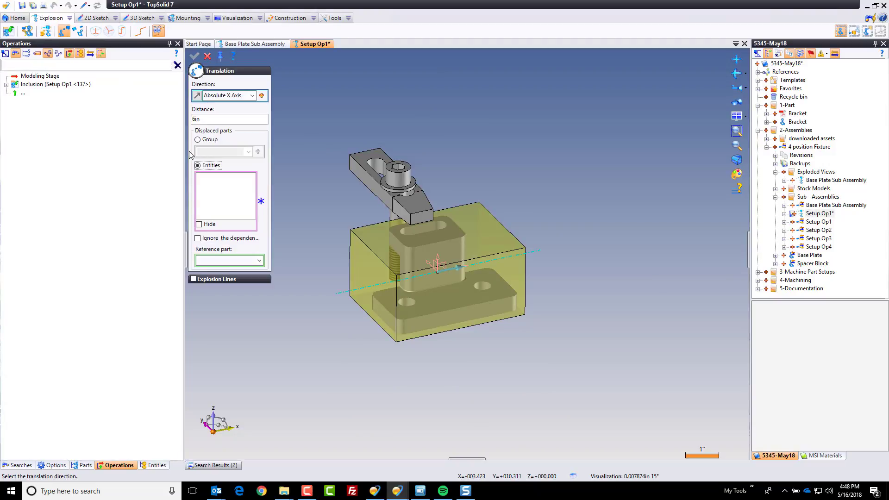
{"action": "scroll", "coordinate": [352, 201], "scroll_direction": "up", "scroll_amount": 2}
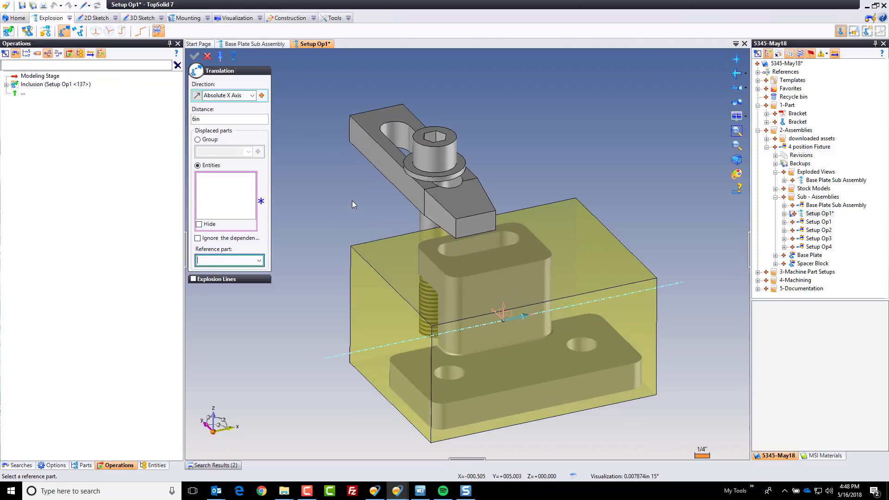
{"action": "left_click", "coordinate": [406, 175]}
{"action": "left_click", "coordinate": [439, 157]}
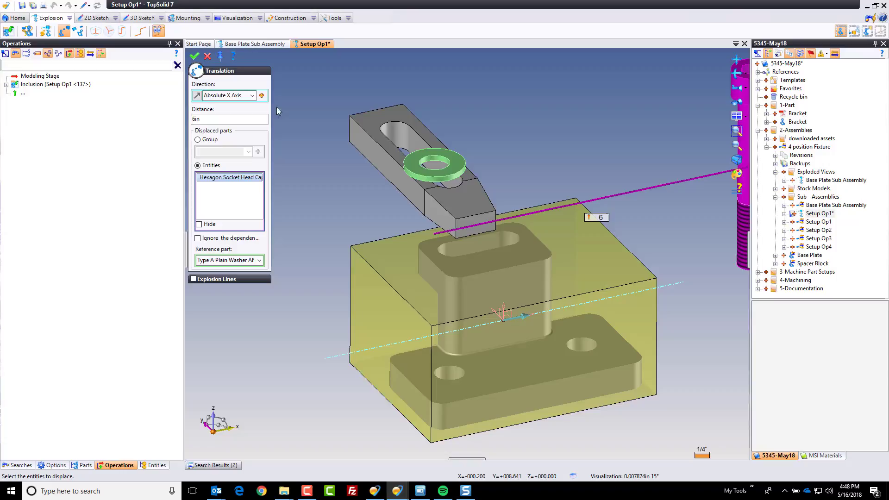
{"action": "left_click", "coordinate": [252, 95]}
{"action": "left_click", "coordinate": [217, 116]}
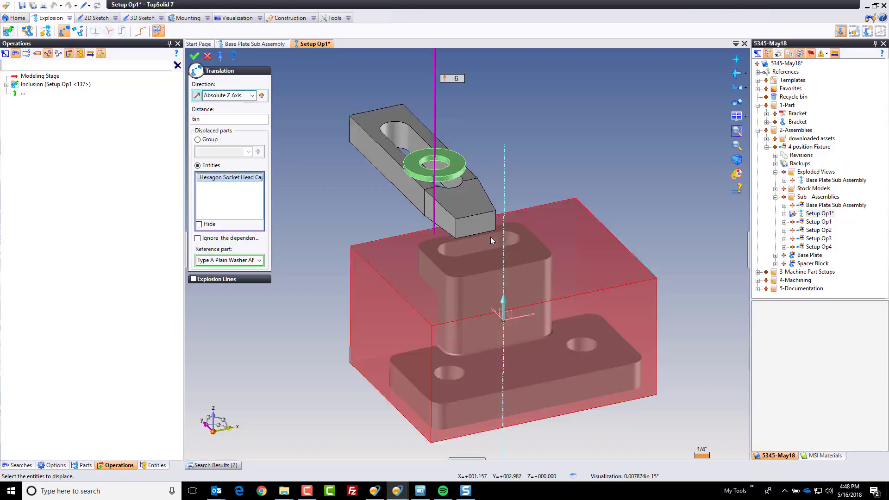
{"action": "scroll", "coordinate": [490, 237], "scroll_direction": "down", "scroll_amount": 2}
{"action": "left_click_drag", "start_coordinate": [459, 134], "coordinate": [471, 90]}
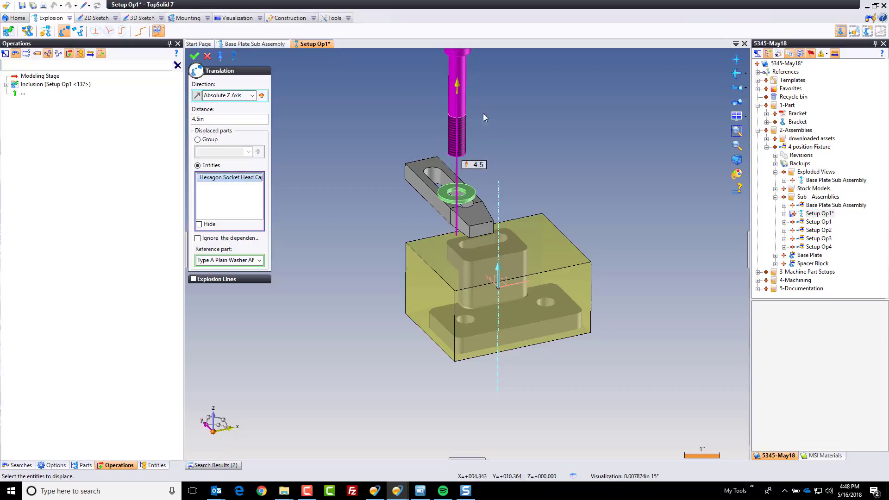
{"action": "left_click", "coordinate": [194, 56]}
Translate the plain washer 1.5 in along the Absolute Z Axis, using the toe clamp as the reference part.
{"action": "left_click", "coordinate": [230, 260]}
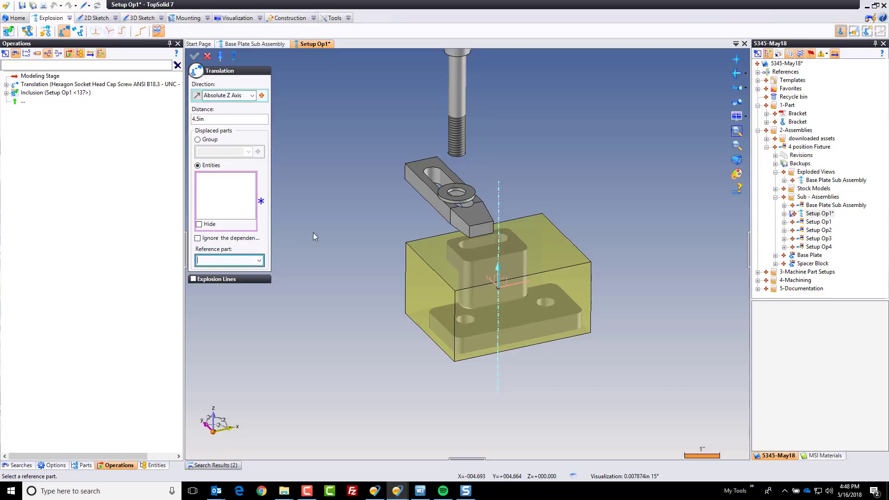
{"action": "left_click", "coordinate": [415, 184]}
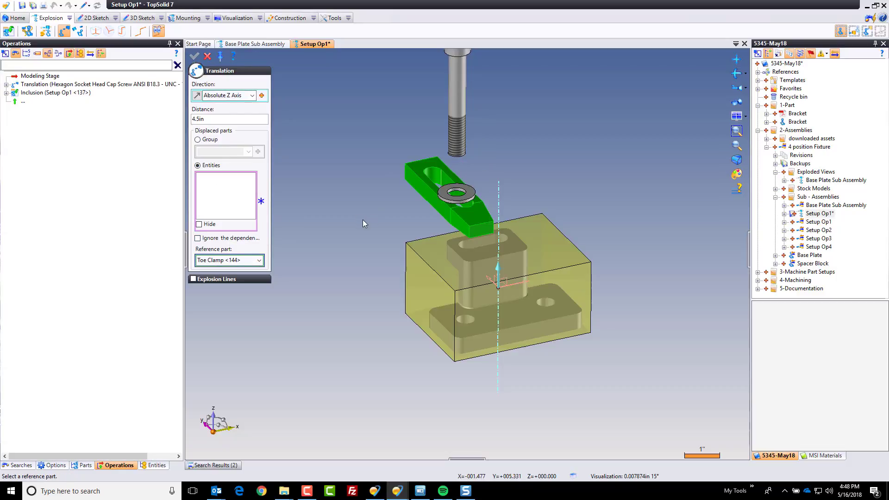
{"action": "left_click", "coordinate": [445, 199]}
{"action": "left_click_drag", "start_coordinate": [454, 86], "coordinate": [462, 138]}
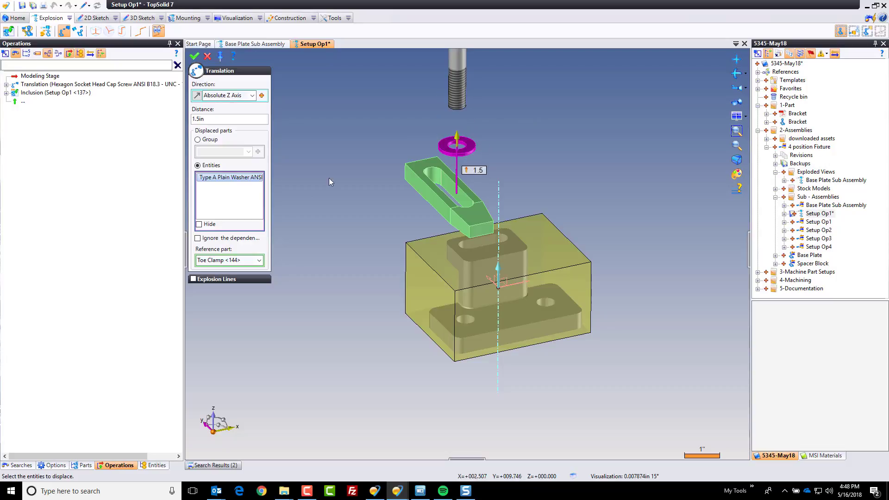
{"action": "left_click", "coordinate": [195, 57]}
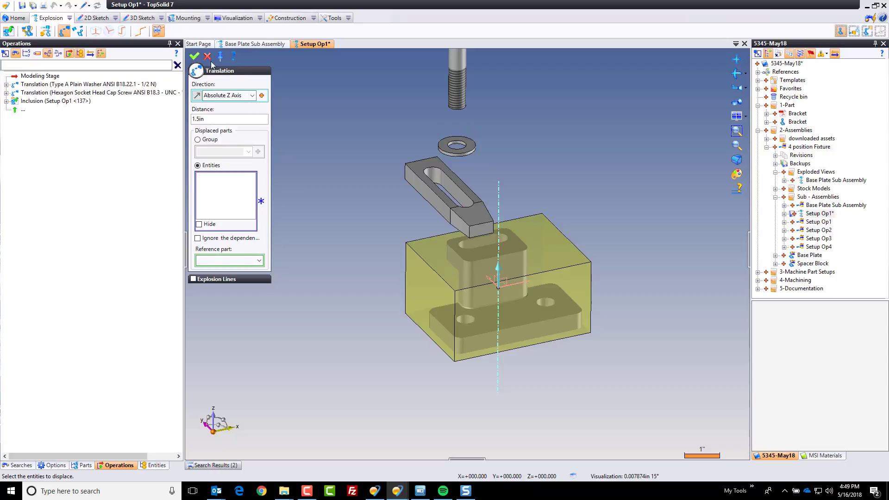
Translate the toe clamp 1 in along the Absolute Z Axis and end the translation command.
{"action": "left_click", "coordinate": [442, 197]}
{"action": "left_click_drag", "start_coordinate": [461, 141], "coordinate": [451, 151]}
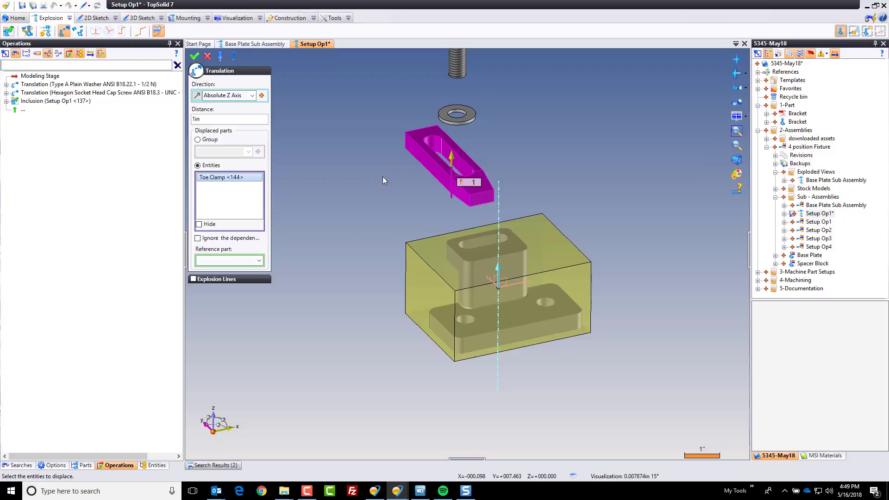
{"action": "right_click", "coordinate": [383, 209]}
{"action": "left_click", "coordinate": [366, 177]}
{"action": "scroll", "coordinate": [374, 278], "scroll_direction": "down", "scroll_amount": 3}
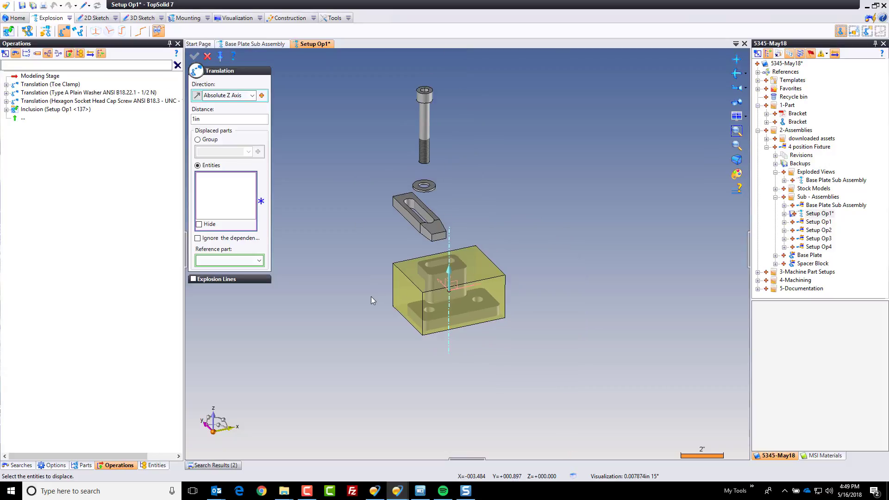
{"action": "key", "text": "Escape"}
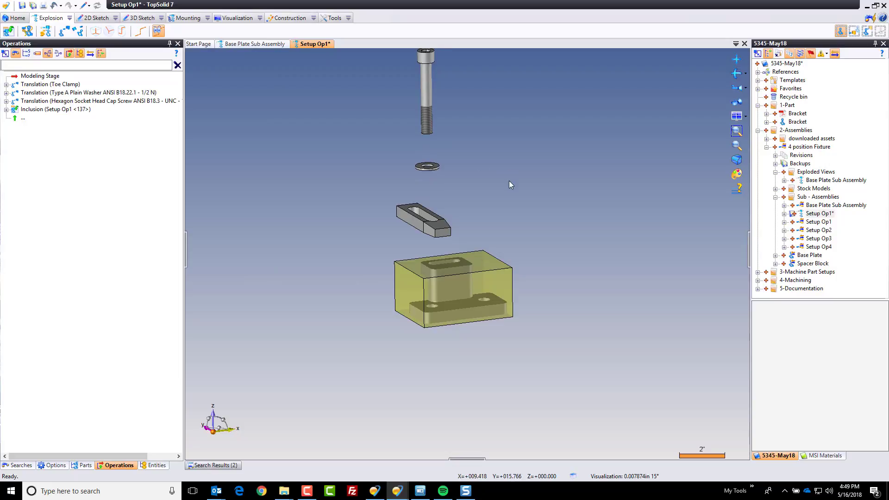
Save the exploded Setup Op1 document and move it into the Exploded Views folder.
{"action": "key", "text": "ctrl+s"}
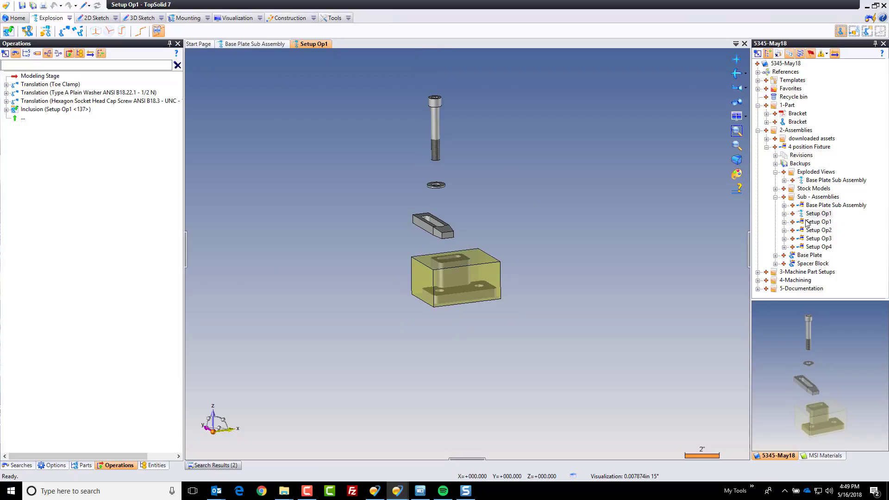
{"action": "left_click_drag", "start_coordinate": [814, 217], "coordinate": [817, 173]}
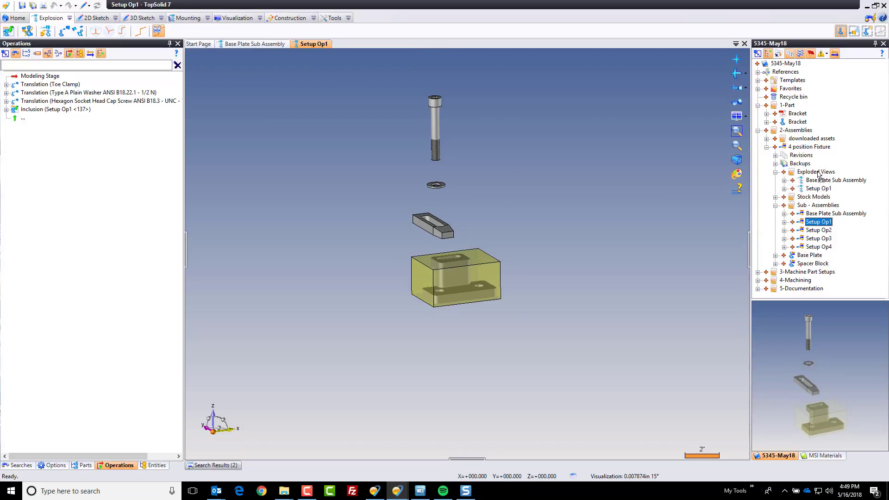
Create an exploded document of the Setup Op2 sub-assembly from the Blank Template.
{"action": "left_click", "coordinate": [818, 230]}
{"action": "right_click", "coordinate": [818, 230]}
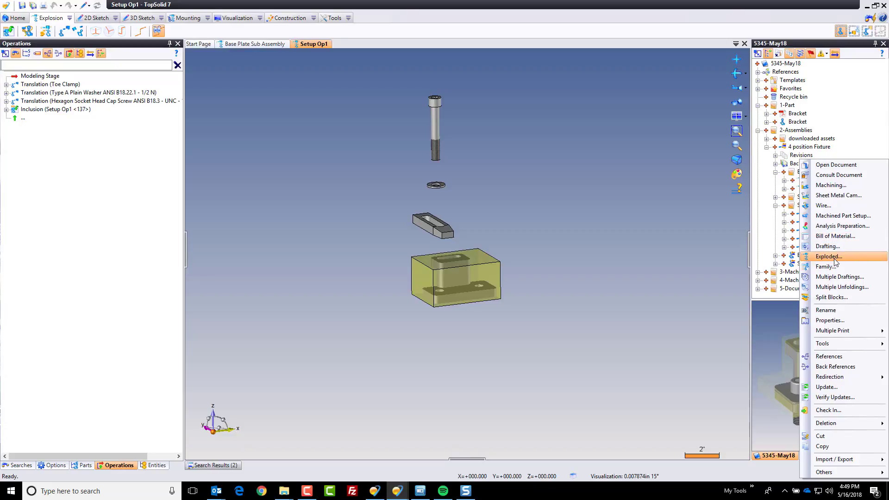
{"action": "left_click", "coordinate": [832, 261]}
{"action": "left_click", "coordinate": [288, 333]}
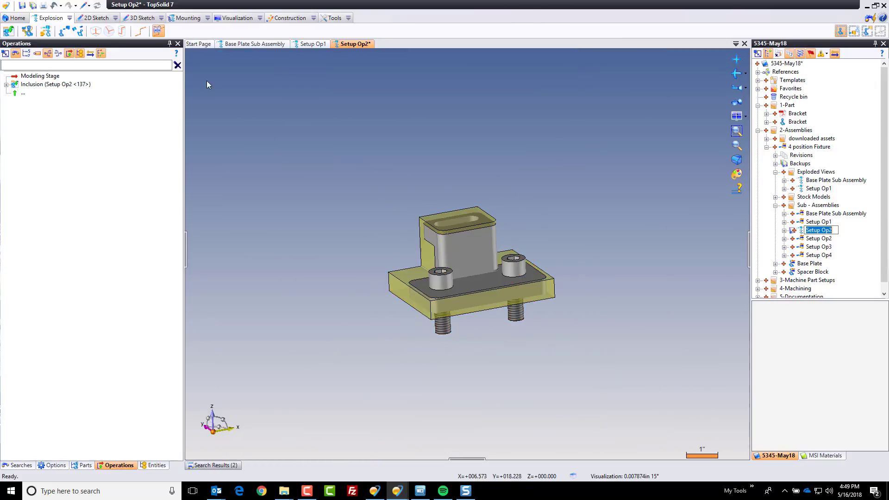
Translate both hexagon socket head cap screws of Setup Op2 5.5 in along the Absolute Z Axis and end the translation command.
{"action": "left_click", "coordinate": [252, 95]}
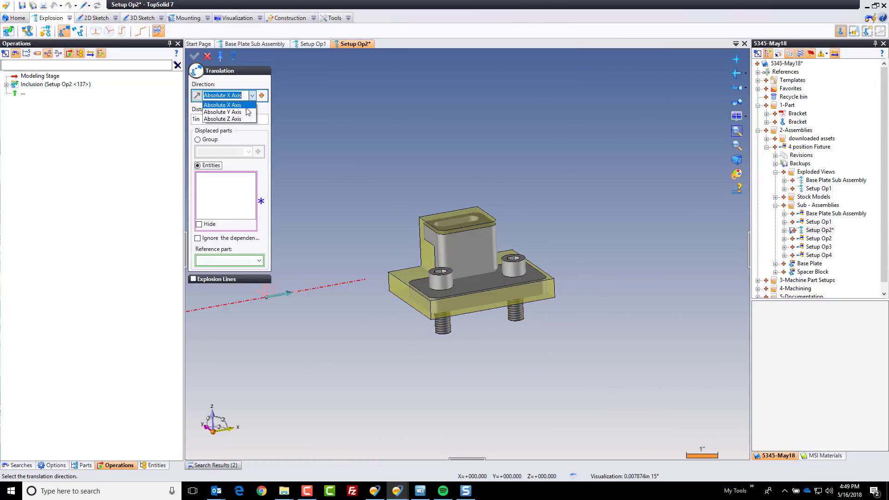
{"action": "left_click", "coordinate": [241, 116]}
{"action": "left_click", "coordinate": [440, 278]}
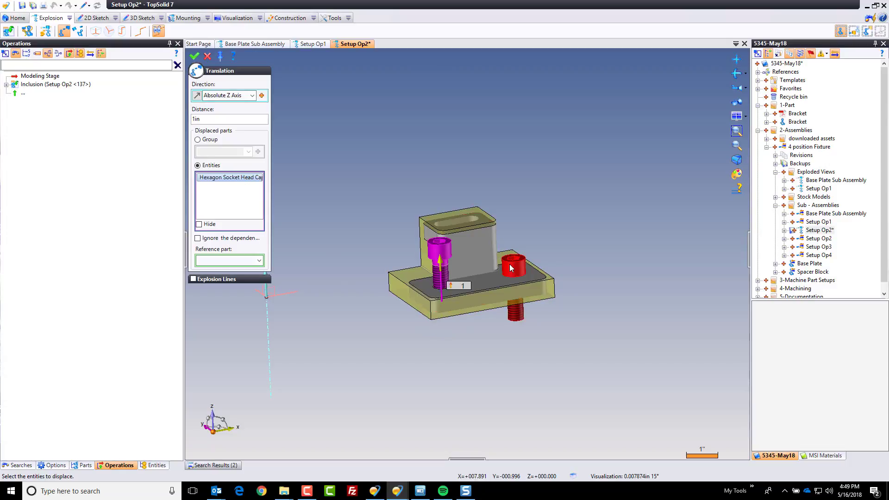
{"action": "left_click", "coordinate": [513, 265]}
{"action": "left_click_drag", "start_coordinate": [512, 218], "coordinate": [500, 85]}
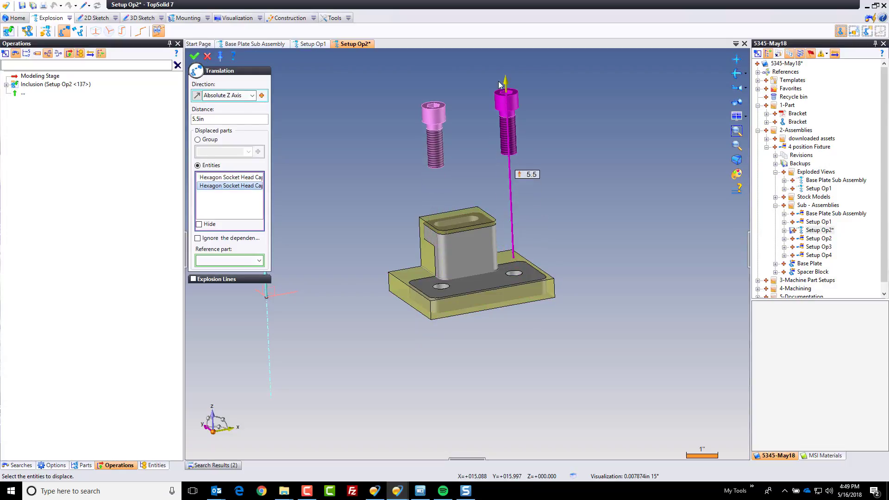
{"action": "right_click", "coordinate": [468, 109]}
{"action": "left_click", "coordinate": [491, 134]}
{"action": "left_click", "coordinate": [207, 56]}
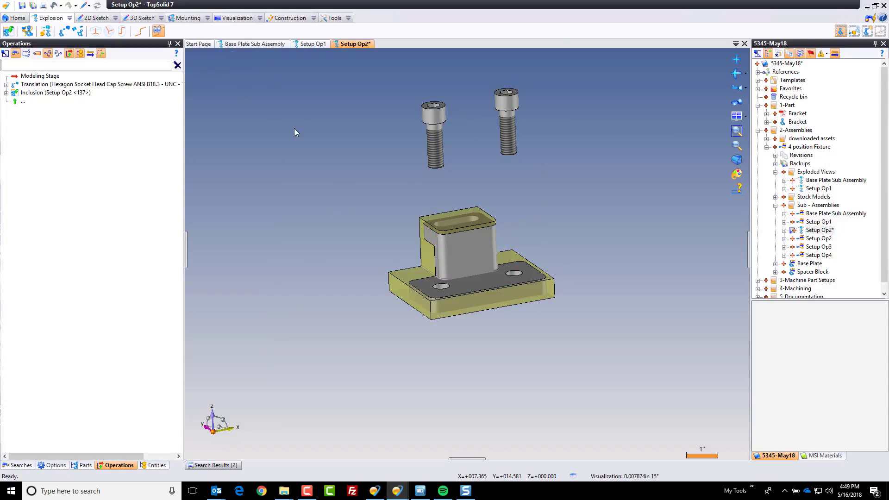
Save the exploded Setup Op2 document and move it into the Exploded Views folder.
{"action": "key", "text": "ctrl+s"}
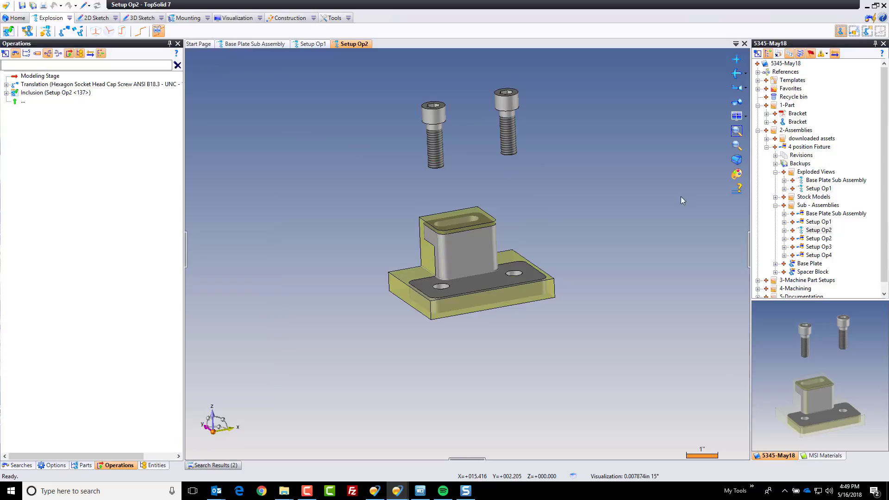
{"action": "left_click", "coordinate": [819, 231]}
Create an exploded document of the Setup Op3 sub-assembly from the Blank Template and show it in an angled view.
{"action": "right_click", "coordinate": [815, 249]}
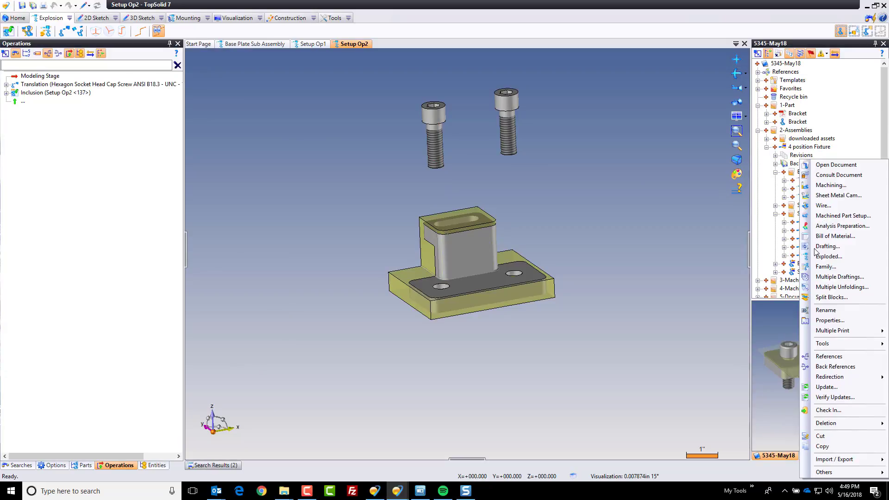
{"action": "key", "text": "Escape"}
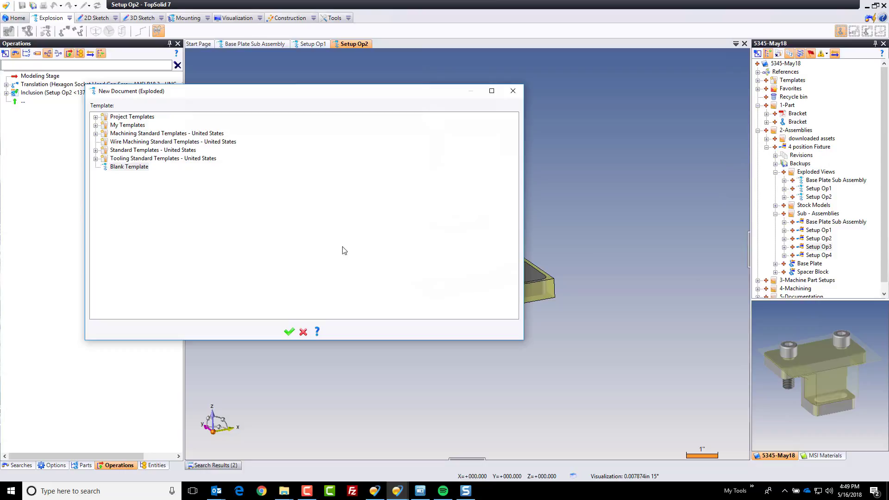
{"action": "left_click", "coordinate": [290, 331]}
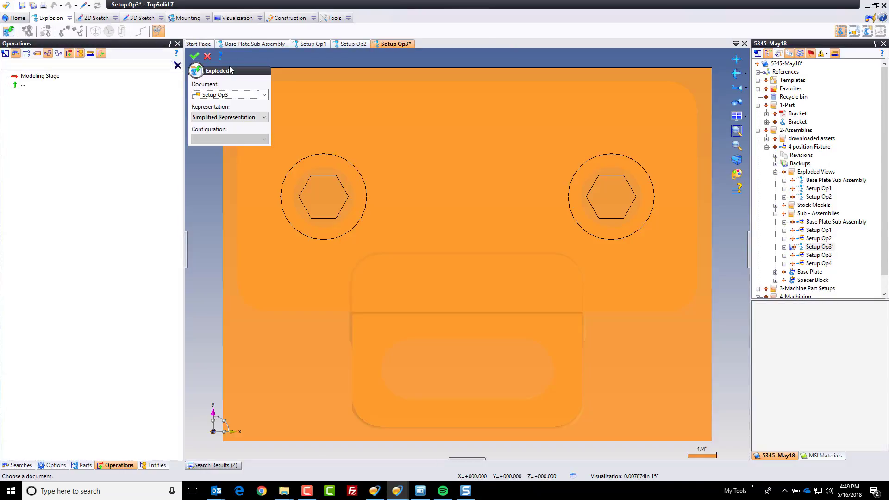
{"action": "left_click", "coordinate": [194, 56]}
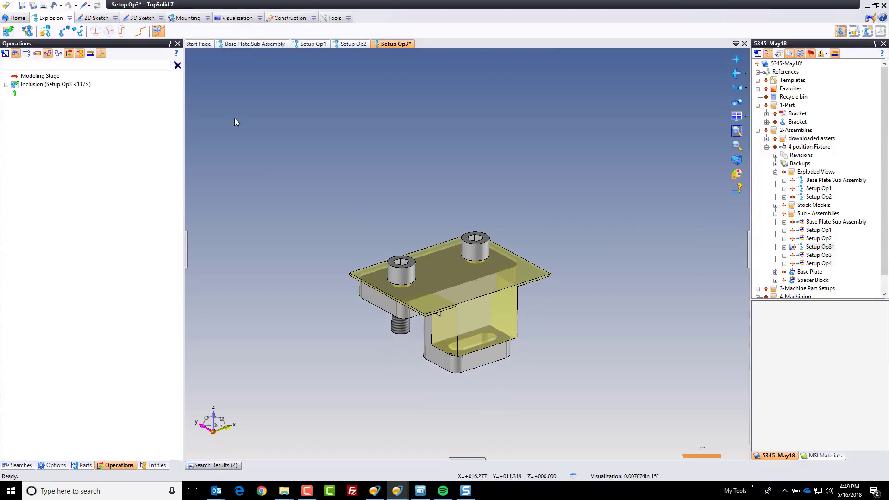
Start a translation in the exploded Setup Op3 with the Absolute Z Axis as its direction.
{"action": "left_click", "coordinate": [64, 31]}
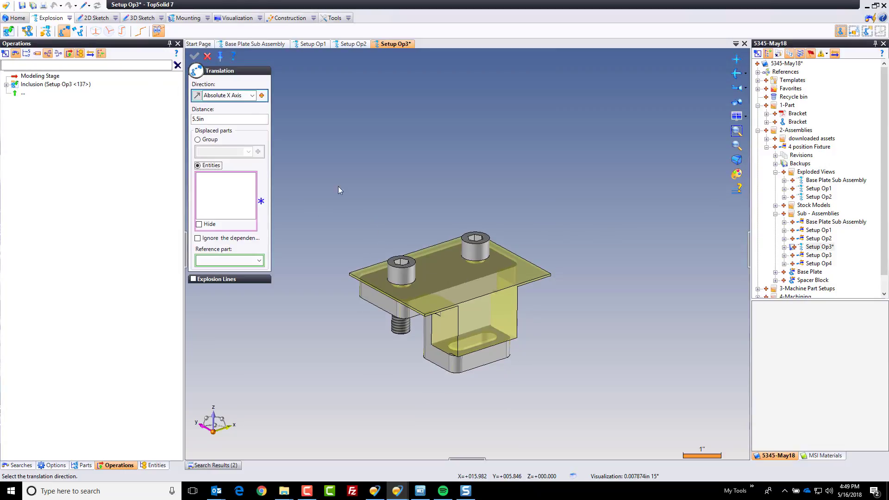
{"action": "left_click", "coordinate": [253, 97]}
{"action": "left_click", "coordinate": [219, 118]}
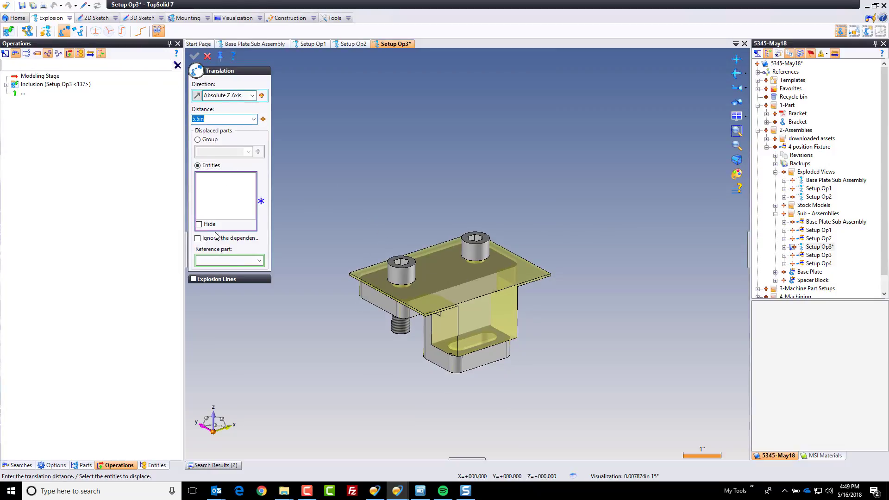
{"action": "left_click", "coordinate": [227, 261]}
{"action": "left_click", "coordinate": [404, 277]}
{"action": "left_click", "coordinate": [478, 254]}
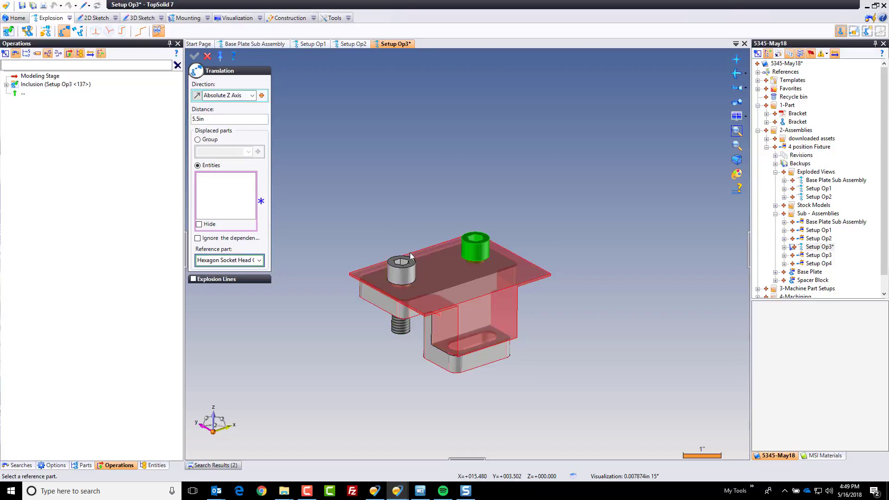
{"action": "left_click", "coordinate": [233, 260]}
{"action": "key", "text": "Delete"}
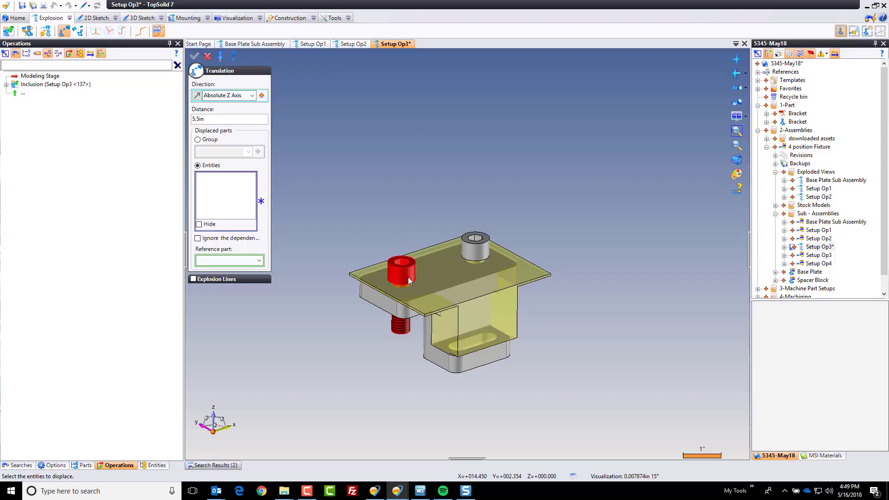
Translate both hexagon socket head cap screws of Setup Op3 5.5 in along the Absolute Z Axis and end the translation command.
{"action": "left_click", "coordinate": [408, 277]}
{"action": "left_click", "coordinate": [482, 249]}
{"action": "right_click", "coordinate": [413, 207]}
{"action": "left_click", "coordinate": [413, 207]}
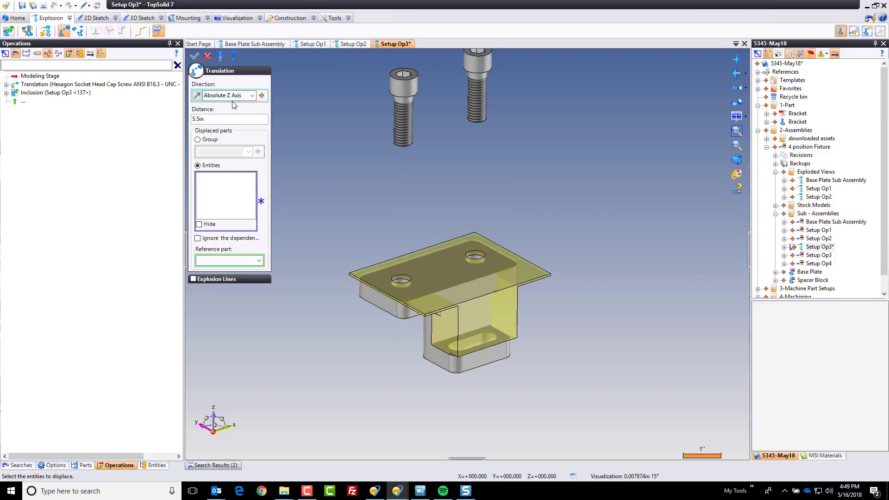
{"action": "left_click", "coordinate": [207, 56]}
Save the exploded Setup Op3 document and move it into the Exploded Views folder.
{"action": "key", "text": "ctrl+s"}
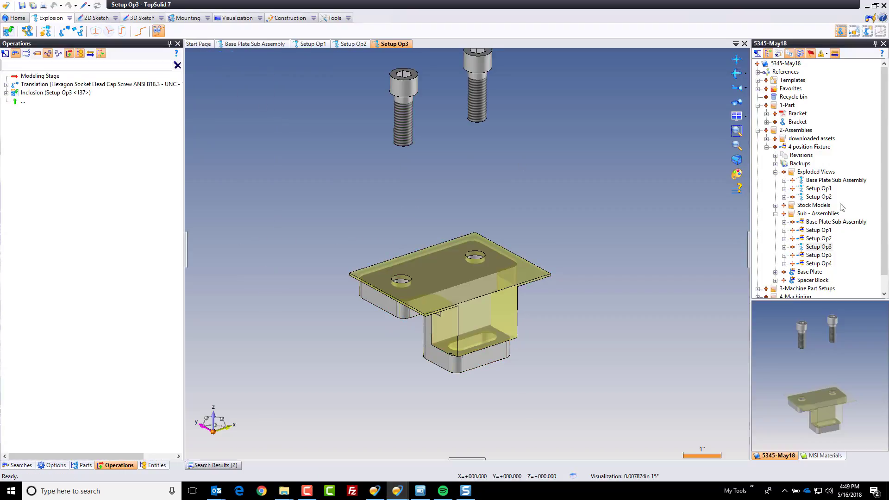
{"action": "left_click_drag", "start_coordinate": [817, 253], "coordinate": [804, 179]}
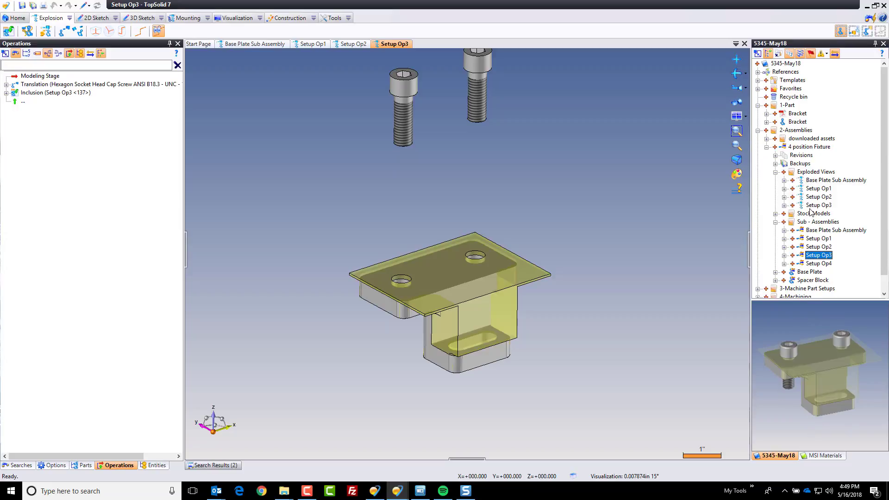
Create an exploded document of the Setup Op4 sub-assembly from the Blank Template and show it in an angled view.
{"action": "right_click", "coordinate": [822, 264]}
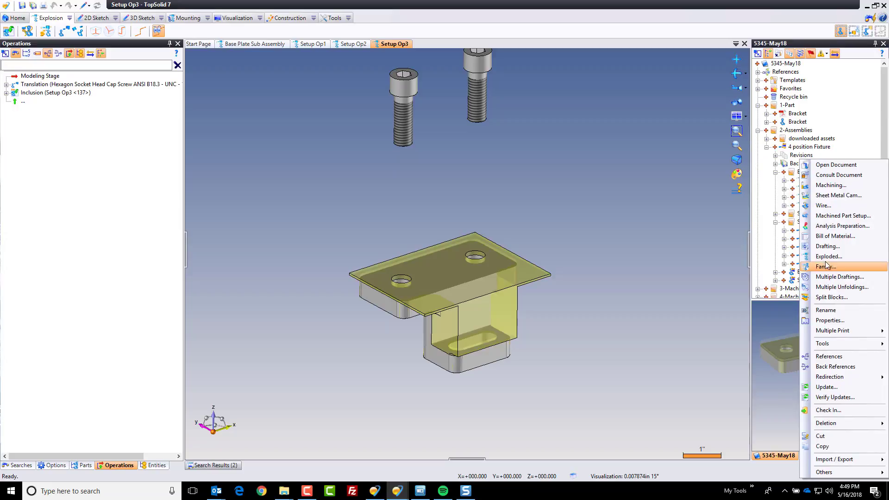
{"action": "left_click", "coordinate": [829, 256]}
{"action": "double_click", "coordinate": [136, 169]}
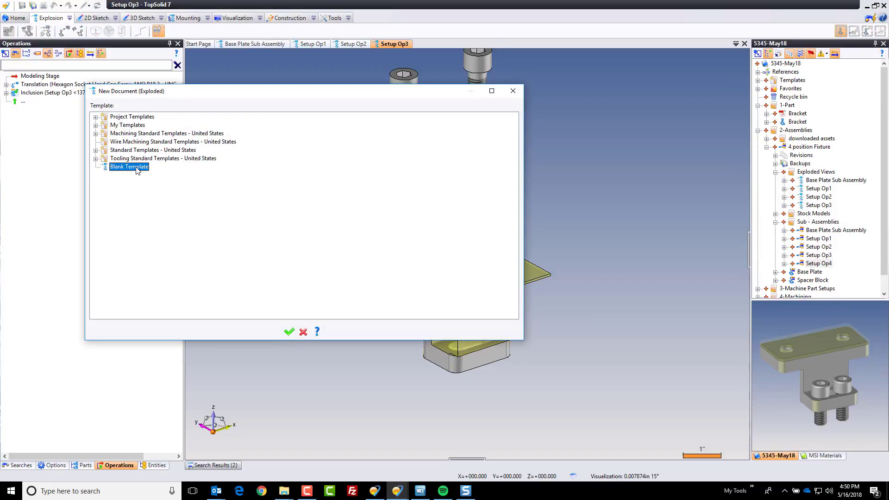
{"action": "scroll", "coordinate": [445, 251], "scroll_direction": "down", "scroll_amount": 3}
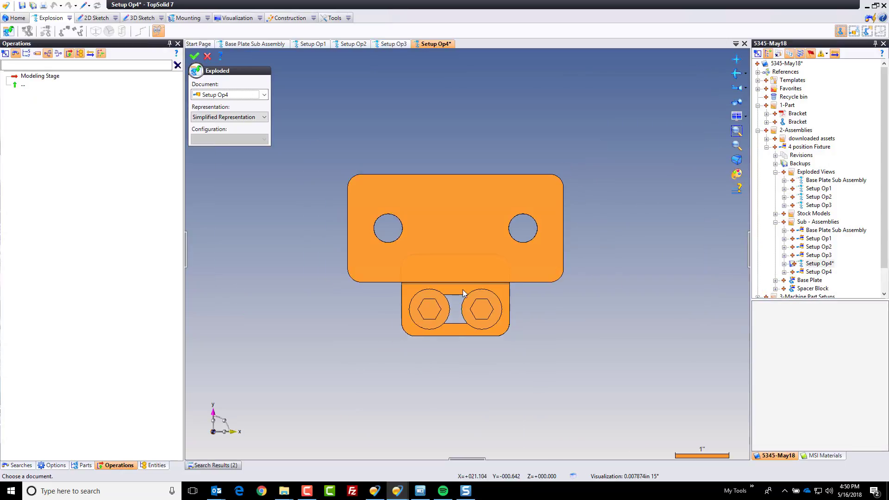
{"action": "middle_click_drag", "start_coordinate": [445, 252], "coordinate": [440, 199]}
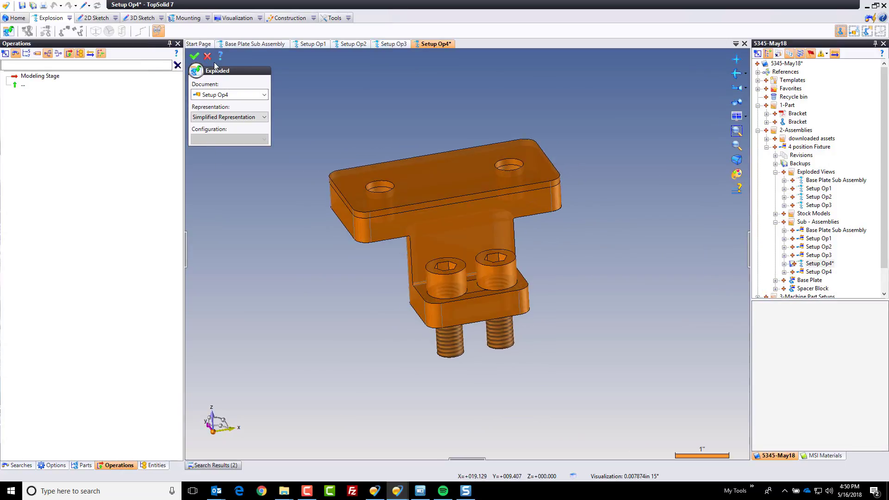
{"action": "left_click", "coordinate": [194, 56]}
Translate both hexagon socket head cap screws of Setup Op4 5.5 in along the Absolute Z Axis and save the document.
{"action": "left_click", "coordinate": [64, 31]}
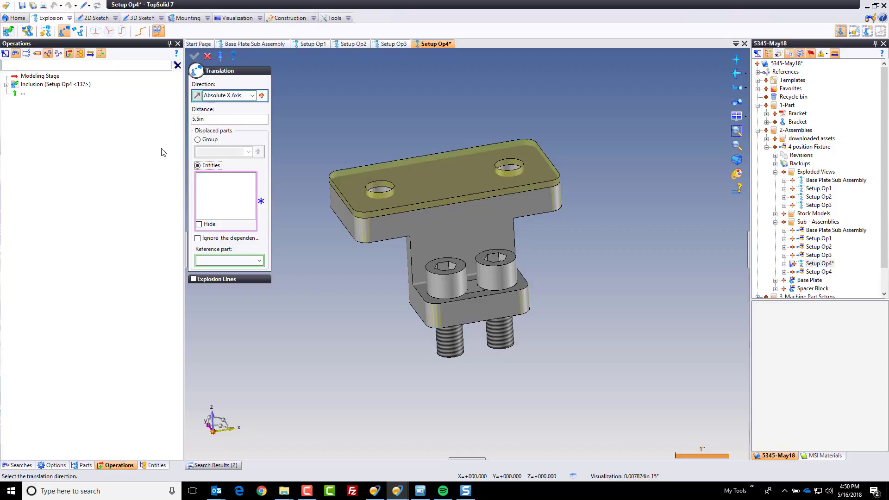
{"action": "left_click", "coordinate": [252, 96]}
{"action": "left_click", "coordinate": [249, 119]}
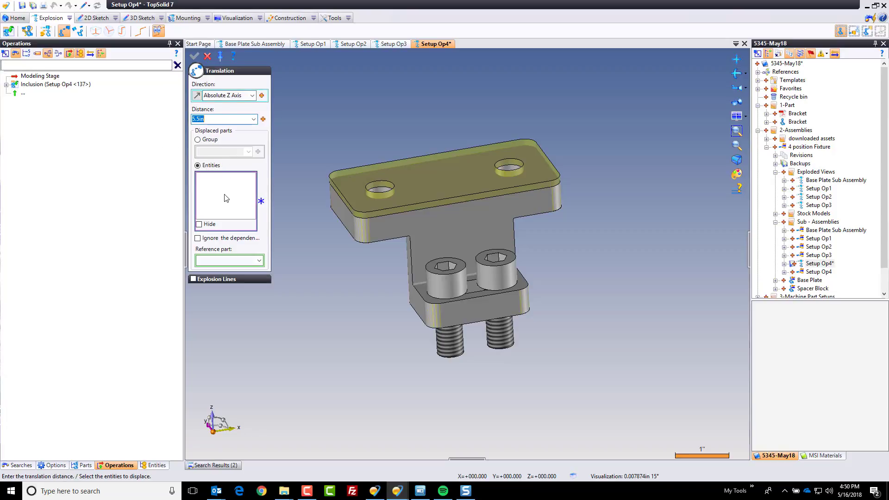
{"action": "left_click", "coordinate": [452, 280]}
{"action": "left_click", "coordinate": [501, 269]}
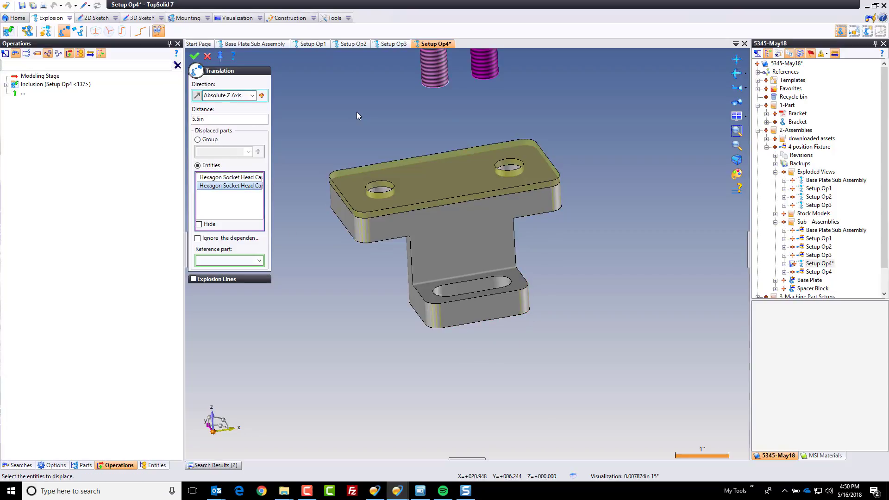
{"action": "key", "text": "Return"}
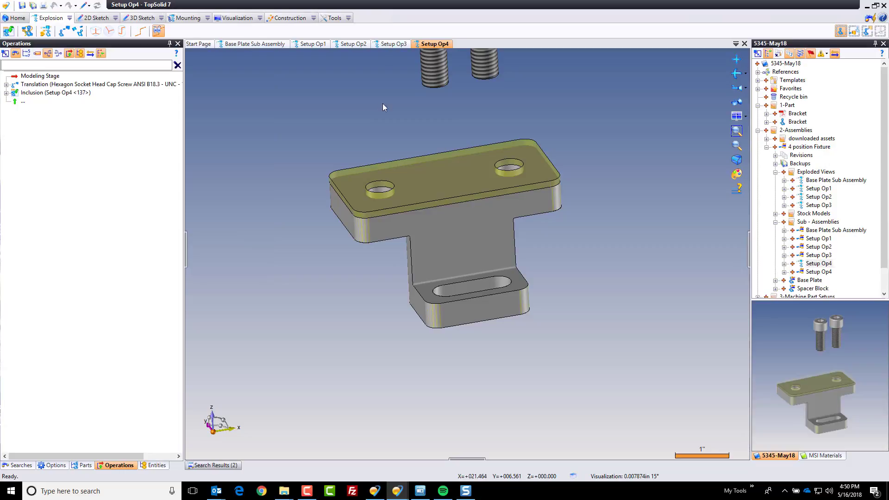
Close all open documents and move the exploded Setup Op4 document into the Exploded Views folder.
{"action": "scroll", "coordinate": [402, 260], "scroll_direction": "down", "scroll_amount": 2}
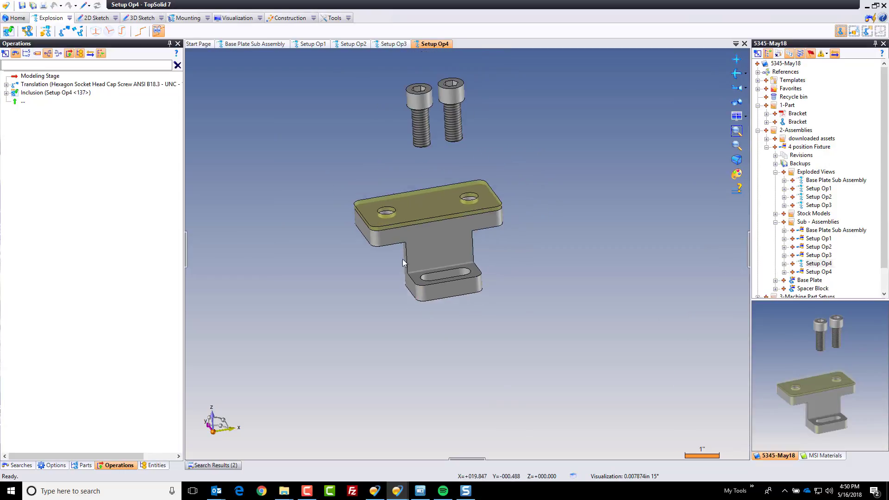
{"action": "right_click", "coordinate": [427, 44]}
{"action": "left_click", "coordinate": [475, 160]}
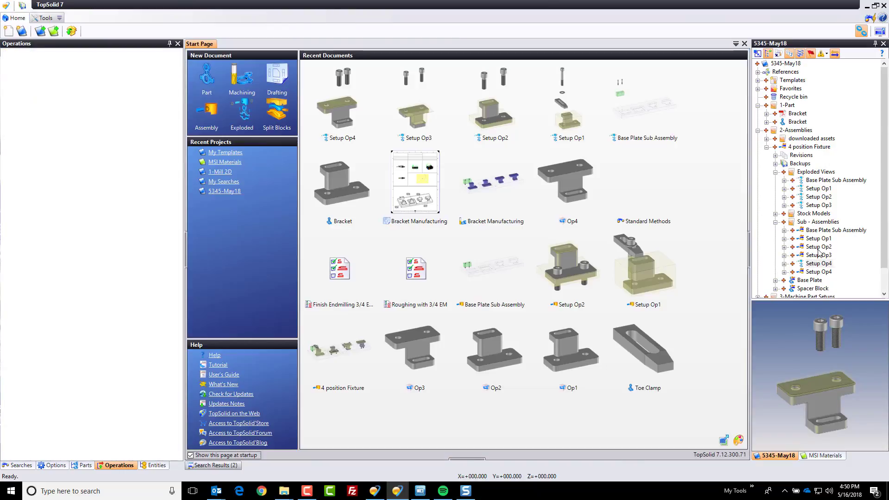
{"action": "left_click_drag", "start_coordinate": [816, 265], "coordinate": [816, 176]}
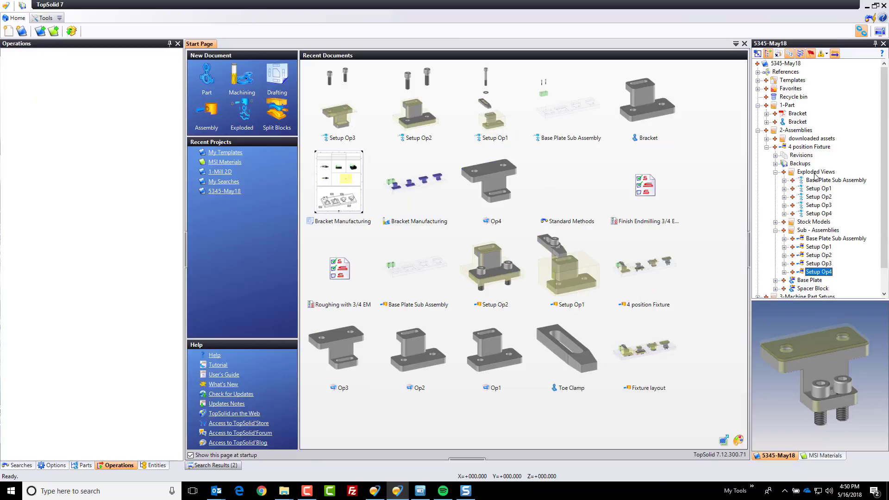
{"action": "left_click", "coordinate": [775, 171]}
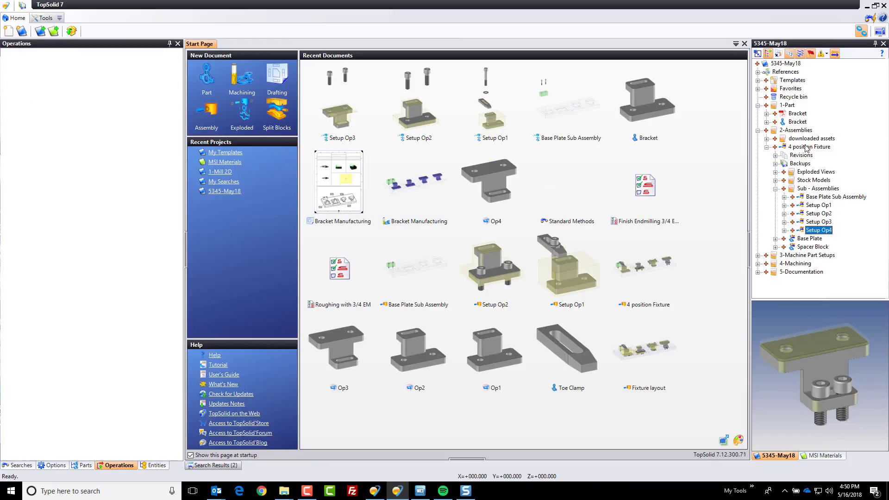
Create an exploded document of the whole 4 position Fixture assembly from the Blank Template, shown in an angled view.
{"action": "right_click", "coordinate": [807, 147]}
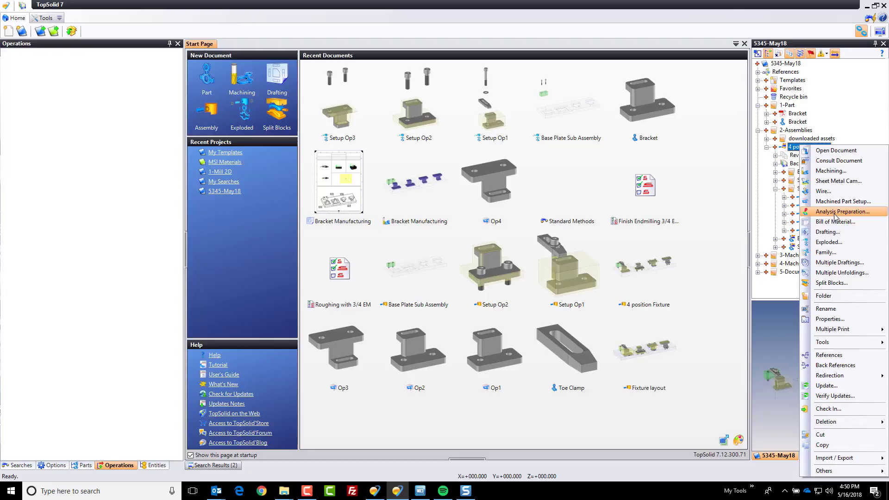
{"action": "left_click", "coordinate": [846, 242]}
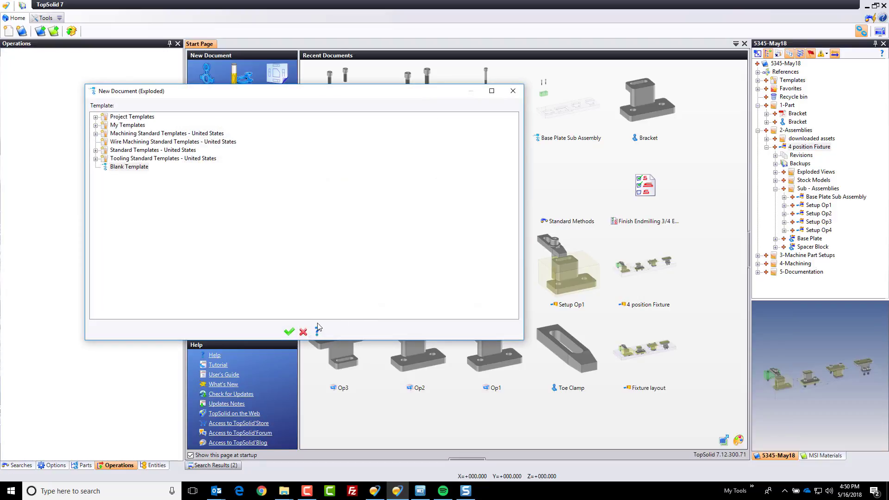
{"action": "left_click", "coordinate": [289, 331]}
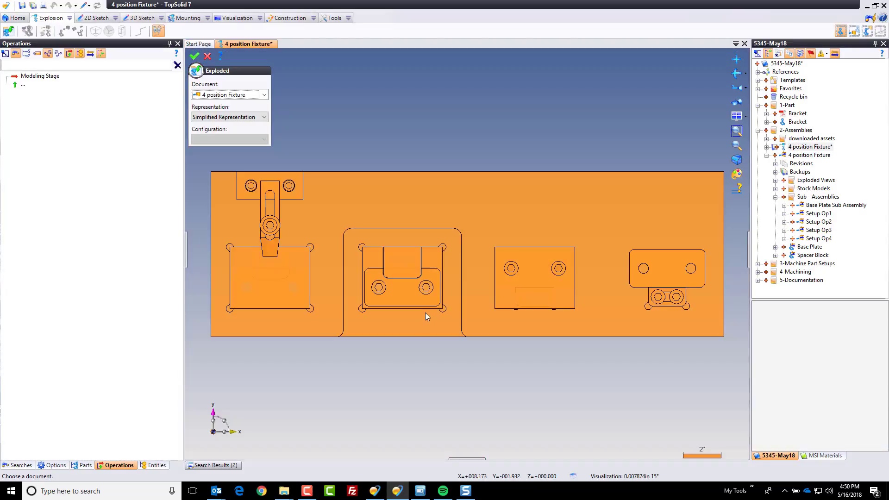
{"action": "middle_click_drag", "start_coordinate": [427, 316], "coordinate": [468, 198]}
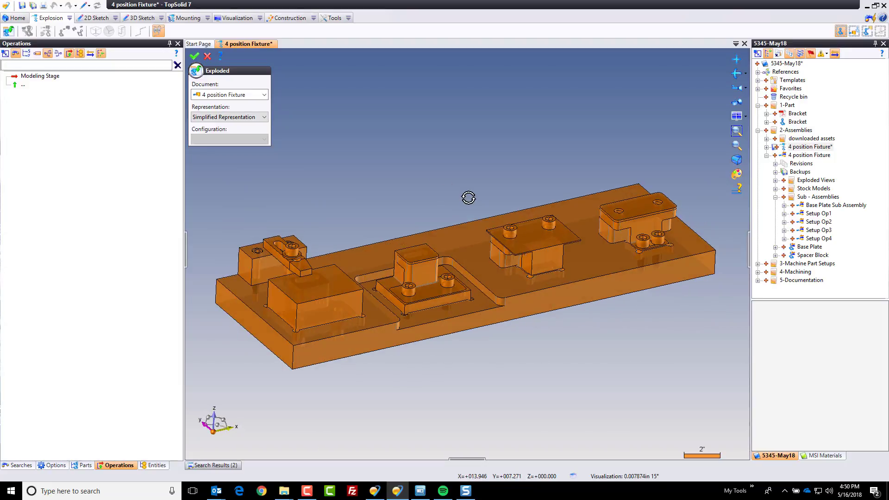
{"action": "left_click", "coordinate": [194, 56]}
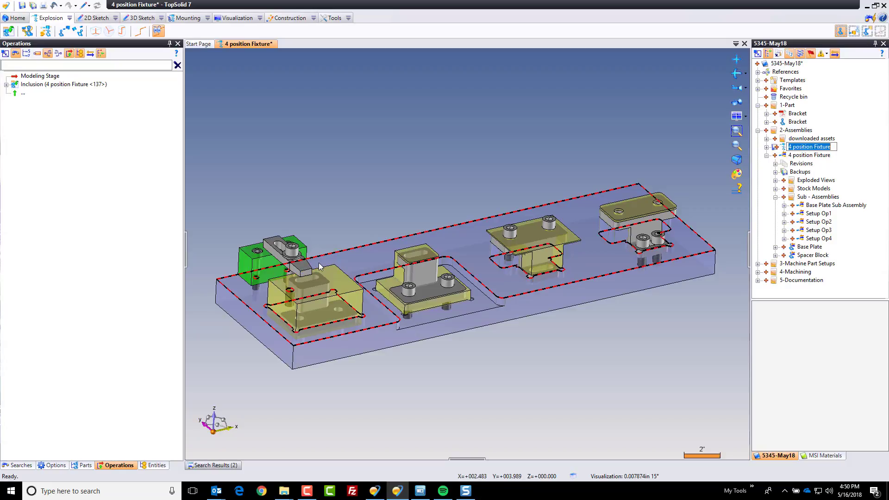
Start including existing explosions in the exploded 4 position Fixture, reduce the assemblies to Setup Op1 and include its explosion.
{"action": "left_click", "coordinate": [46, 33]}
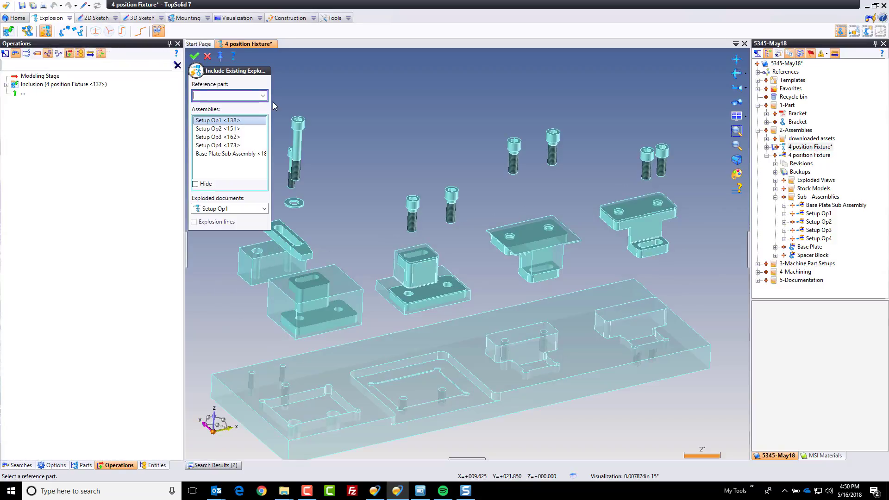
{"action": "scroll", "coordinate": [435, 229], "scroll_direction": "down", "scroll_amount": 2}
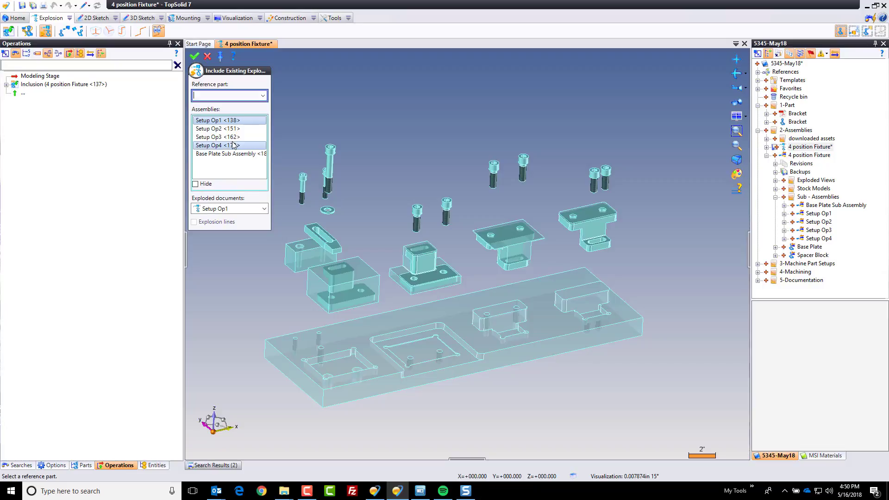
{"action": "left_click_drag", "start_coordinate": [226, 129], "coordinate": [226, 155]}
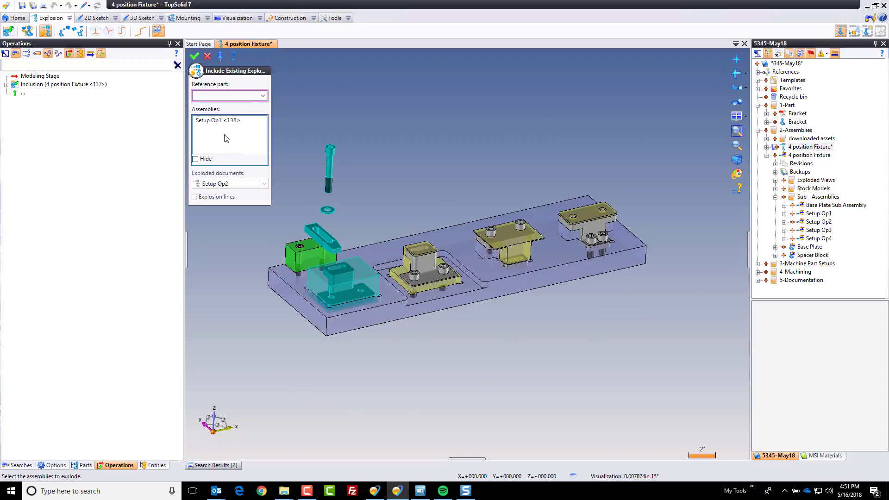
{"action": "left_click", "coordinate": [218, 121]}
{"action": "key", "text": "Return"}
Include the existing explosions of Setup Op2, Setup Op3 and Setup Op4 one after another.
{"action": "left_click", "coordinate": [411, 210]}
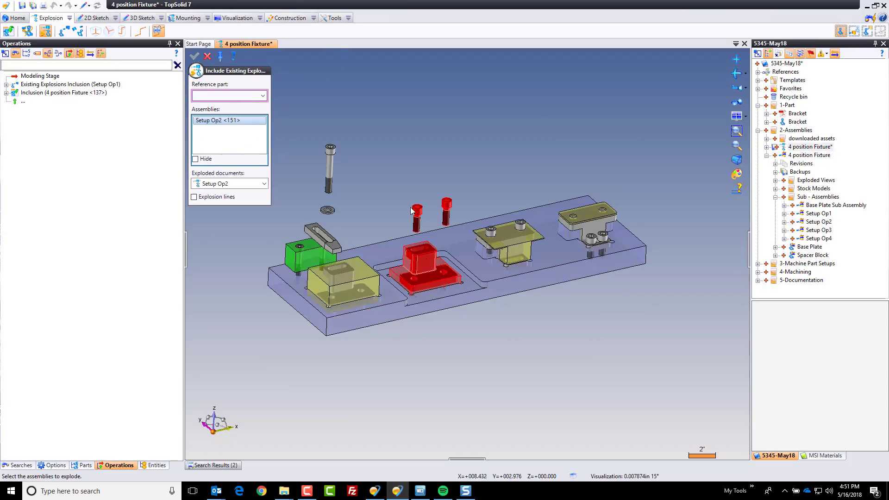
{"action": "key", "text": "Return"}
{"action": "left_click", "coordinate": [249, 124]}
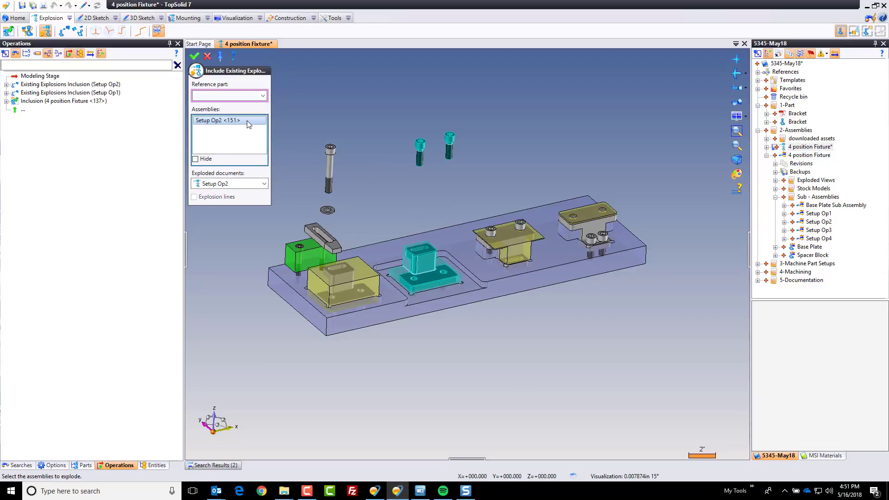
{"action": "left_click", "coordinate": [507, 243]}
{"action": "key", "text": "Return"}
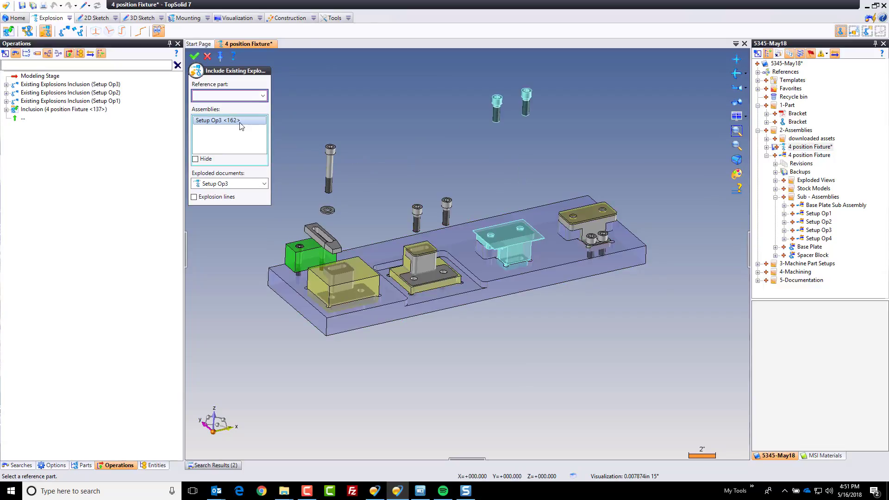
{"action": "left_click", "coordinate": [587, 217]}
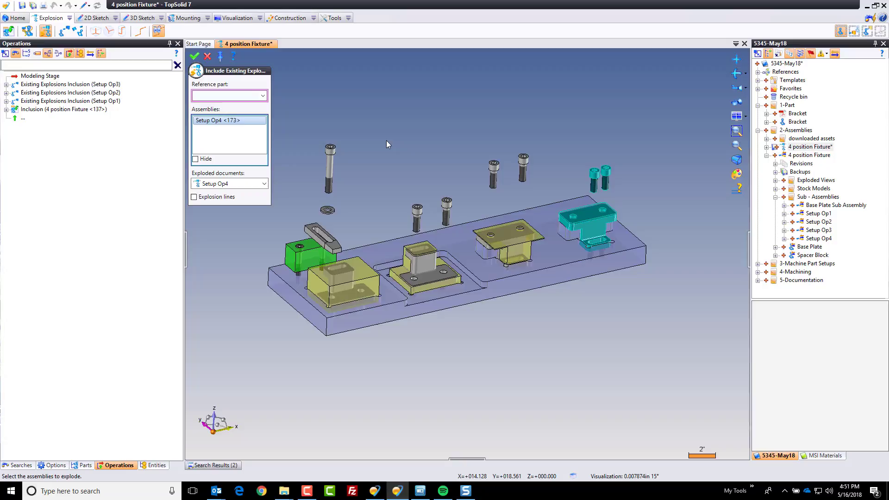
{"action": "key", "text": "Return"}
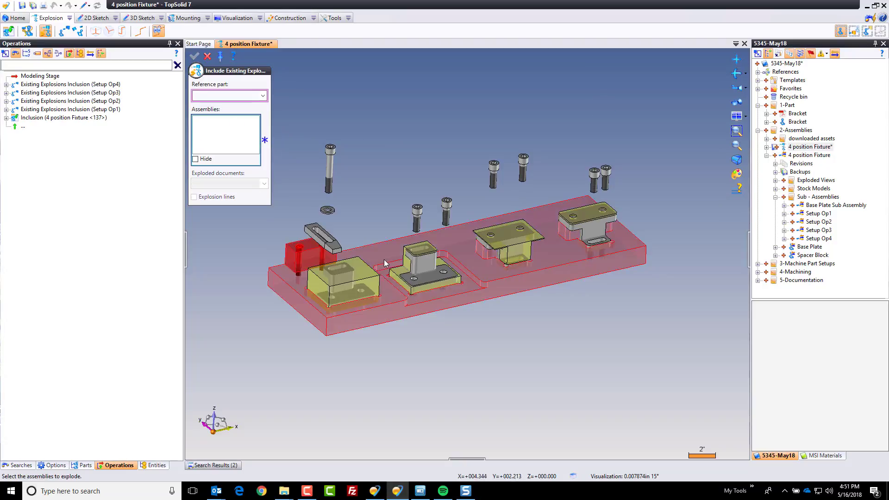
Include the existing explosion of the Base Plate Sub Assembly, end the command and save the exploded 4 position Fixture.
{"action": "left_click", "coordinate": [385, 258]}
{"action": "key", "text": "Return"}
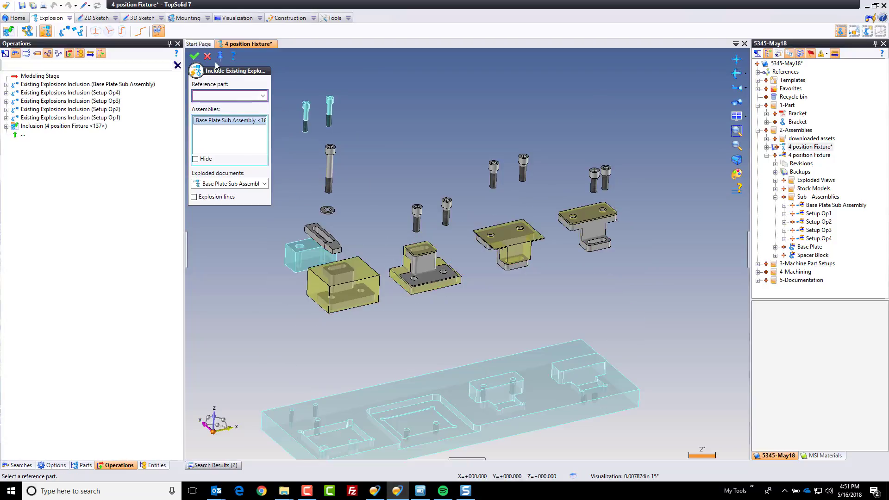
{"action": "left_click", "coordinate": [194, 56]}
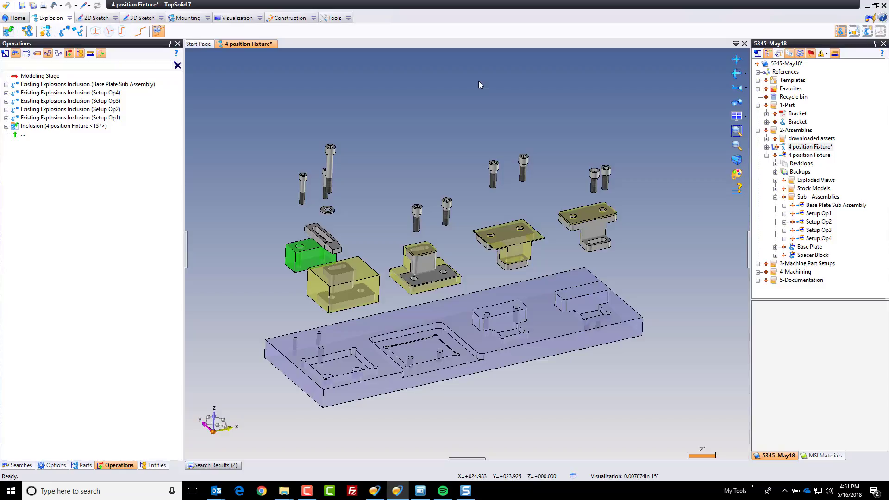
{"action": "key", "text": "ctrl+s"}
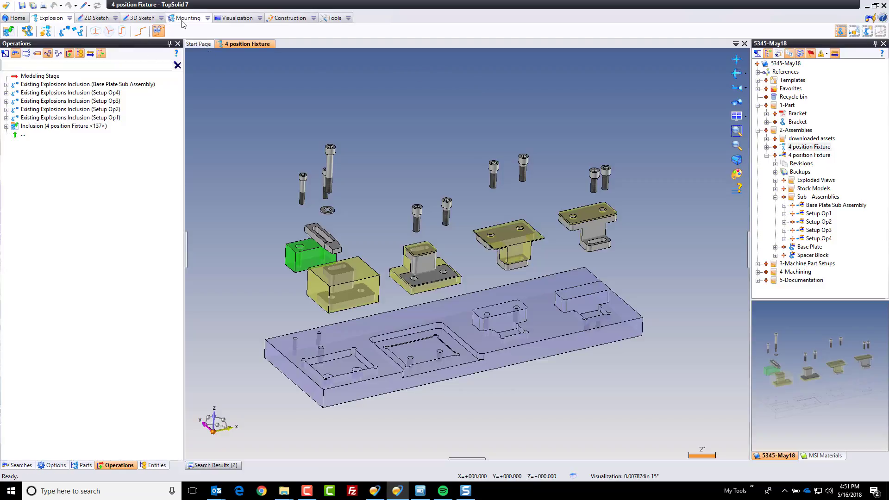
Create an automatic animation of the exploded fixture with 100 positions per second, a 10 s duration and the viewer enabled.
{"action": "left_click", "coordinate": [188, 17]}
{"action": "left_click", "coordinate": [8, 31]}
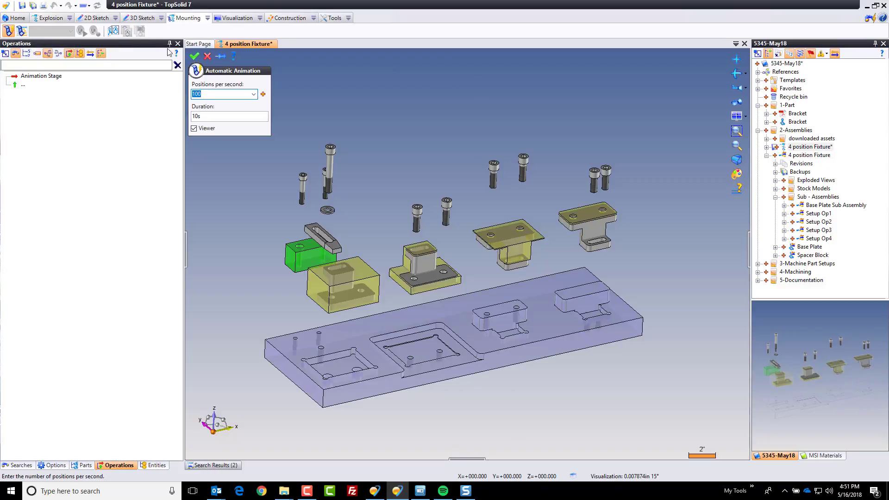
{"action": "left_click", "coordinate": [195, 56]}
Play Animation 1 forward and backward, close the player and save the exploded 4 position Fixture.
{"action": "left_click", "coordinate": [81, 31]}
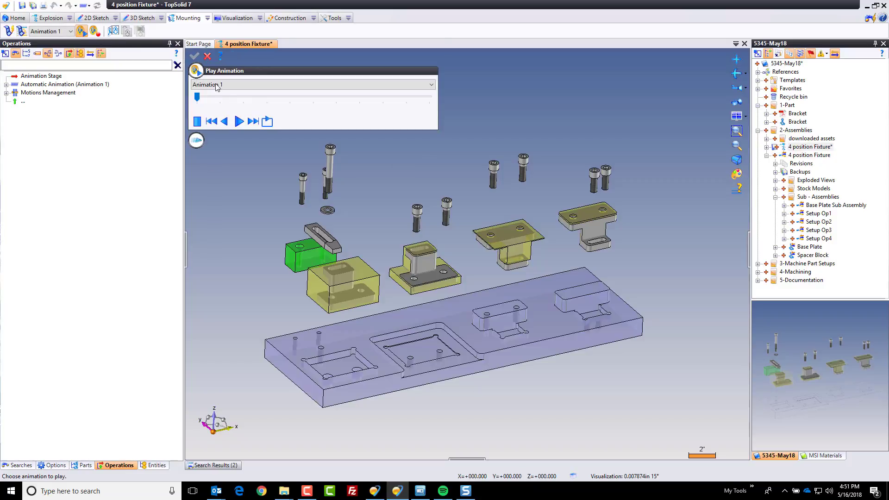
{"action": "left_click", "coordinate": [239, 121]}
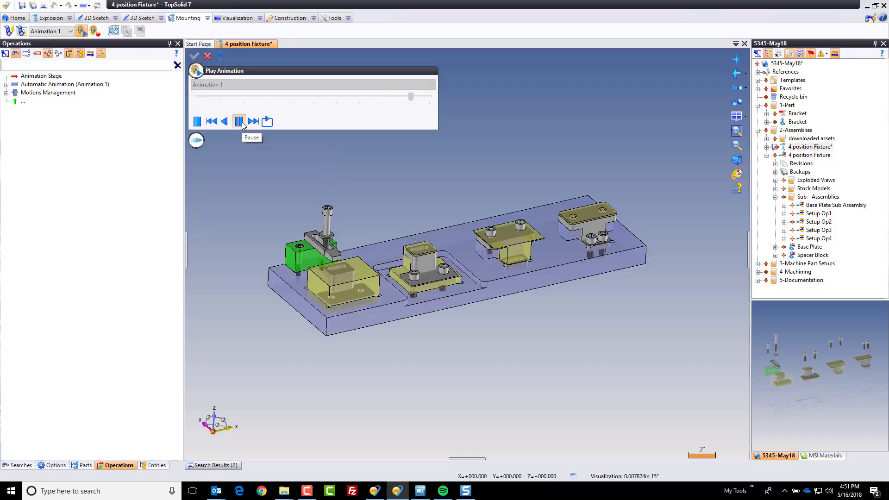
{"action": "left_click", "coordinate": [225, 122]}
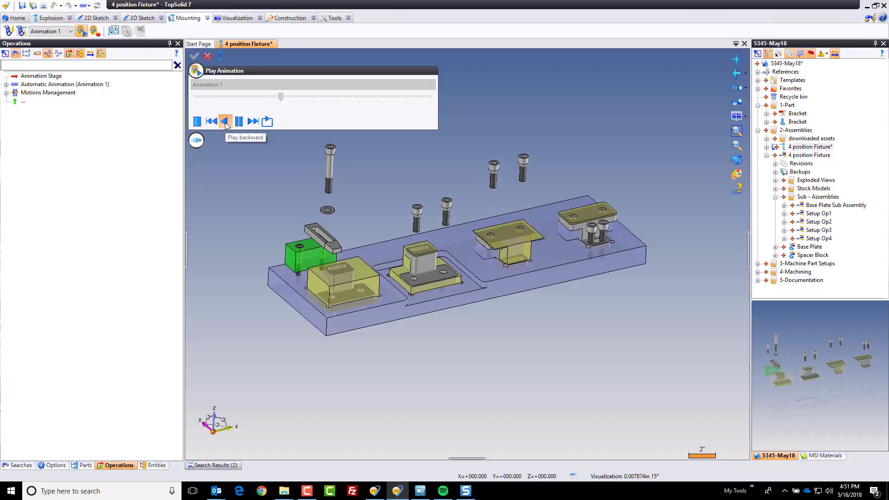
{"action": "key", "text": "Escape"}
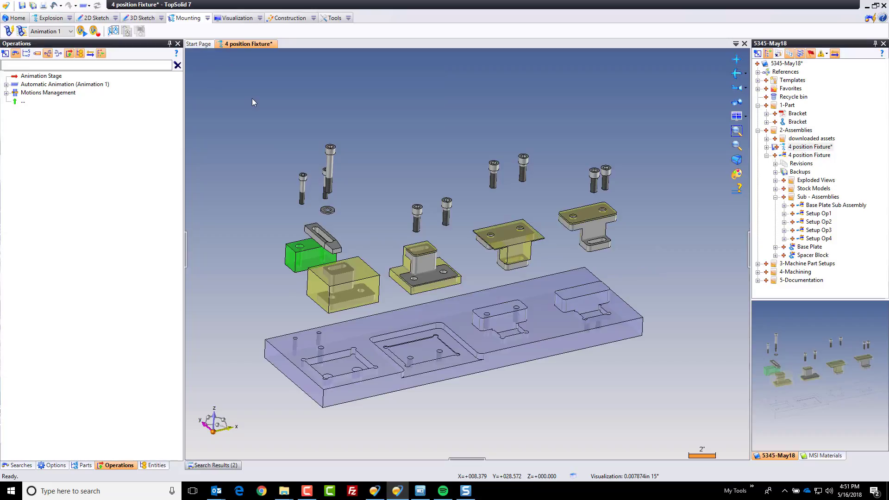
{"action": "key", "text": "ctrl+s"}
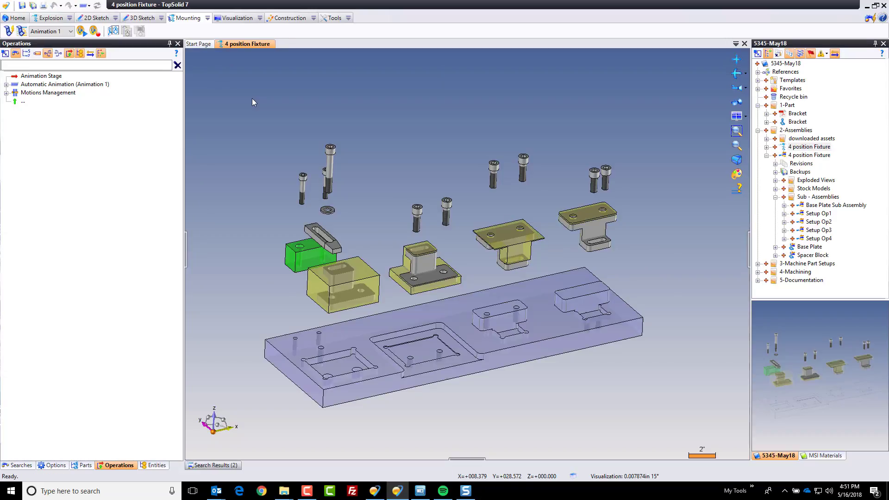
Generate automatic mounting stages for the exploded fixture with the prefix Step, mounting-direction numbering and the last stage included.
{"action": "left_click", "coordinate": [113, 31]}
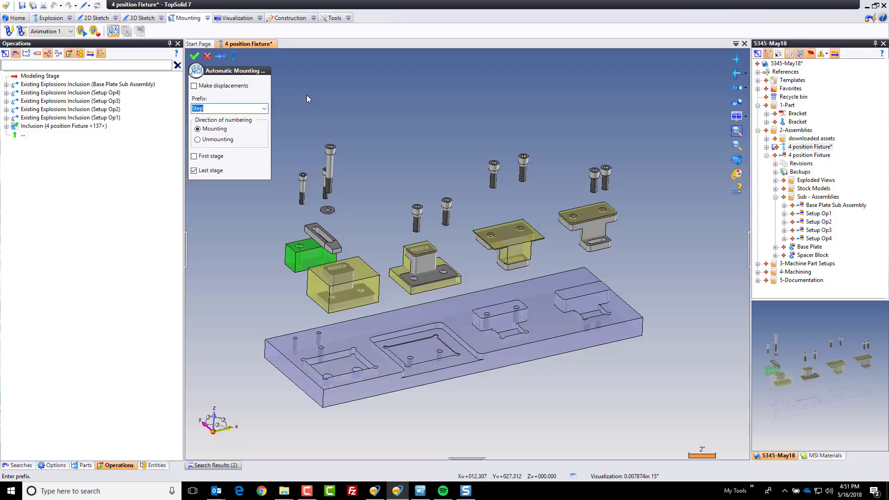
{"action": "left_click", "coordinate": [195, 56]}
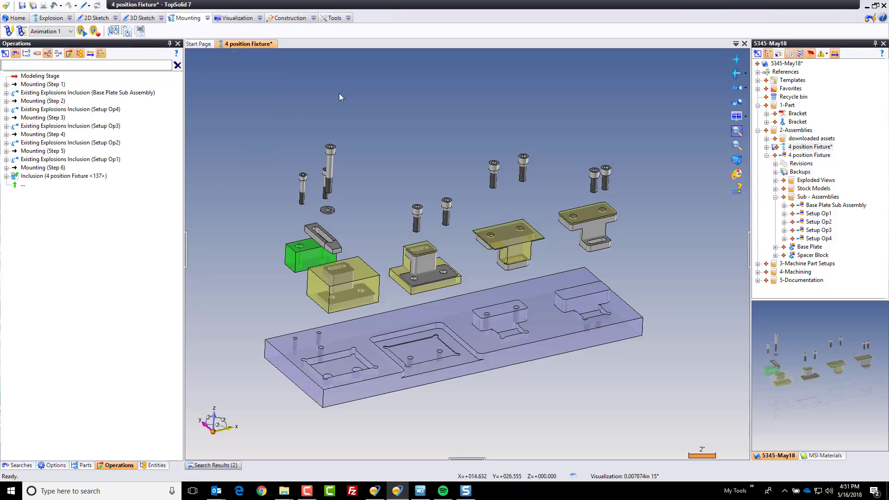
View the mounting stages from Step 2 through Step 6, close the stage viewer and save the exploded 4 position Fixture.
{"action": "left_click", "coordinate": [127, 32]}
{"action": "left_click", "coordinate": [211, 104]}
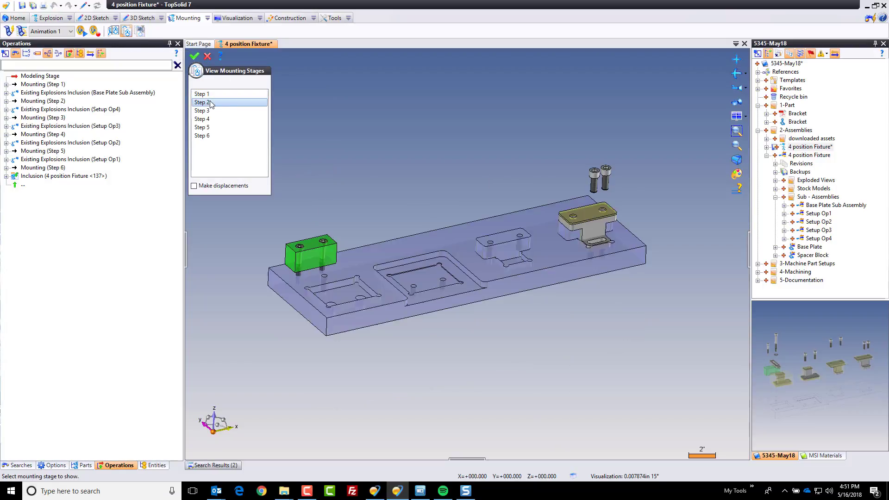
{"action": "left_click", "coordinate": [211, 110]}
{"action": "left_click", "coordinate": [212, 119]}
{"action": "left_click", "coordinate": [213, 127]}
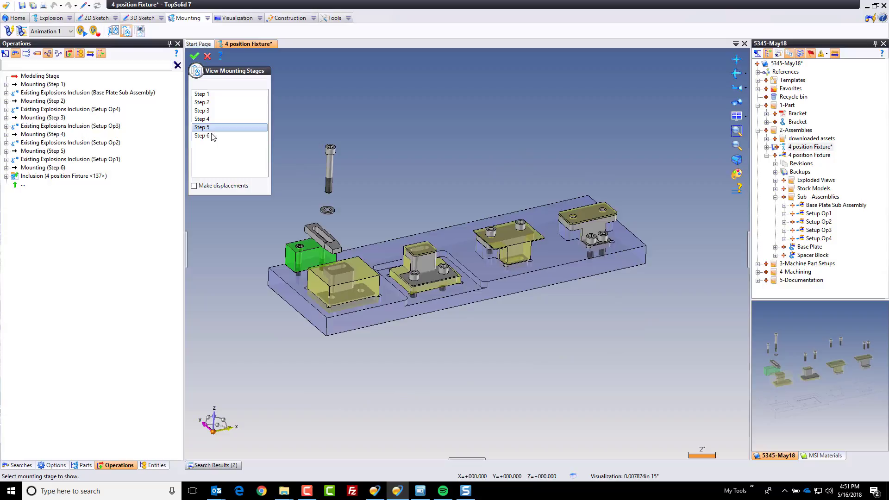
{"action": "left_click", "coordinate": [214, 136]}
{"action": "left_click", "coordinate": [195, 58]}
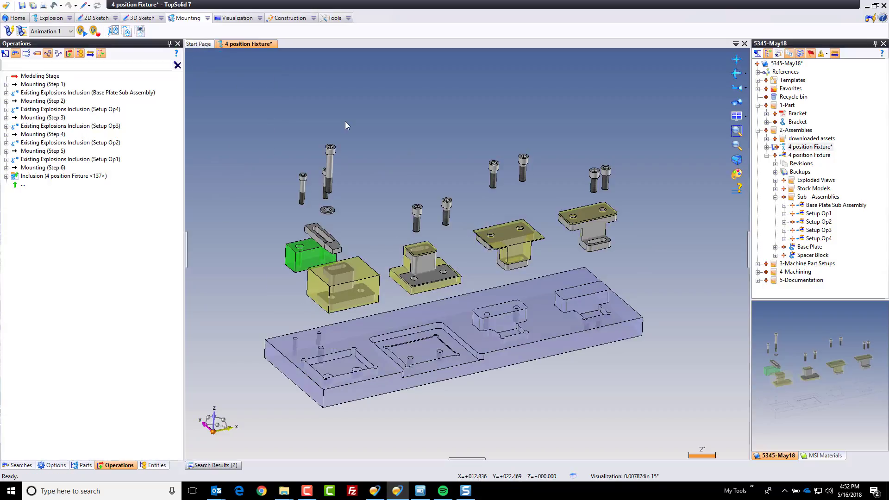
{"action": "key", "text": "ctrl+s"}
Create a bill of material for the 4 position Fixture assembly from the Name, QTY, Mat, Mass template using the Detailed Representation.
{"action": "right_click", "coordinate": [802, 157]}
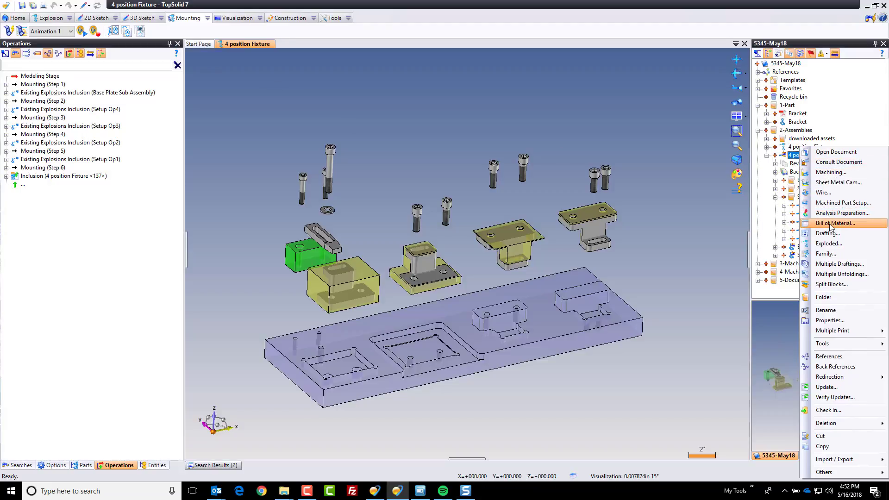
{"action": "left_click", "coordinate": [835, 223]}
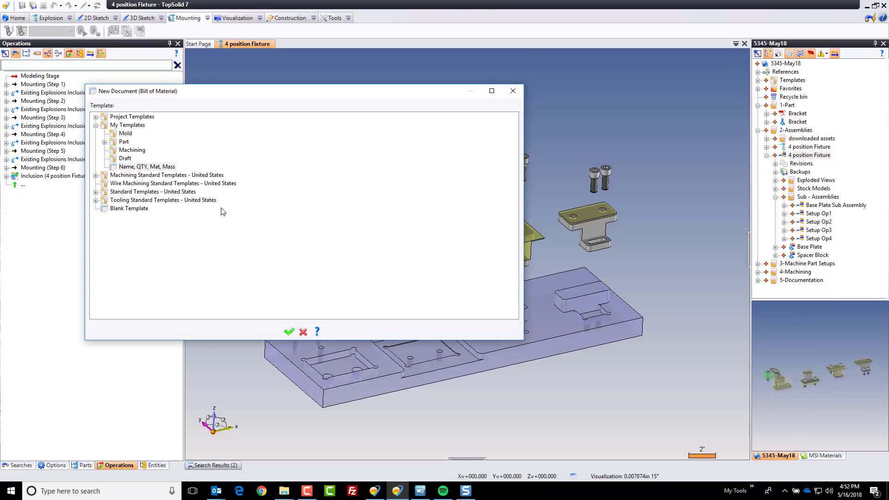
{"action": "left_click", "coordinate": [288, 332]}
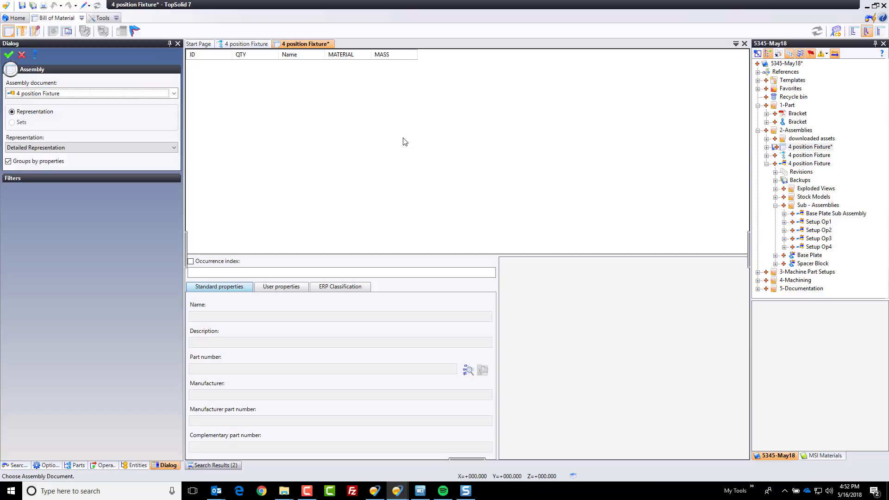
{"action": "left_click", "coordinate": [9, 55]}
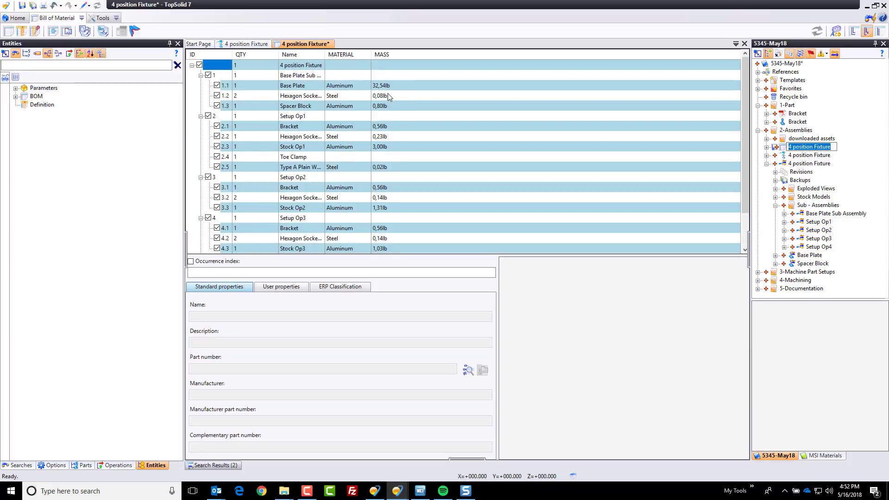
Preview the Base Plate, Spacer Block and socket head cap screw rows in the bill of material, then close that document.
{"action": "left_click", "coordinate": [343, 85]}
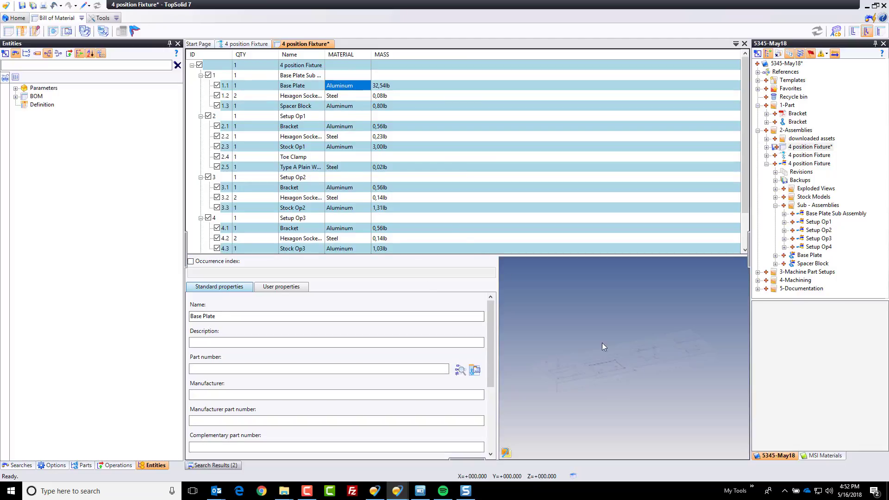
{"action": "left_click", "coordinate": [338, 96]}
{"action": "left_click", "coordinate": [339, 106]}
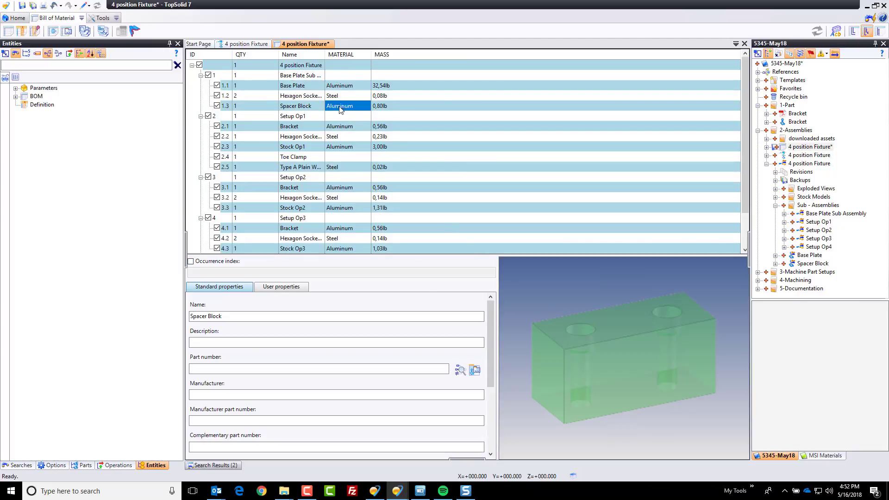
{"action": "left_click", "coordinate": [341, 116]}
{"action": "left_click", "coordinate": [338, 136]}
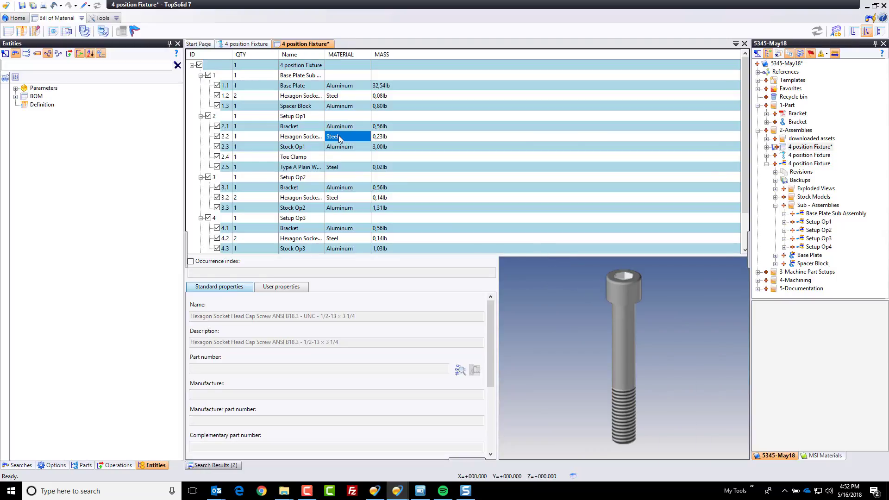
{"action": "middle_click", "coordinate": [307, 45]}
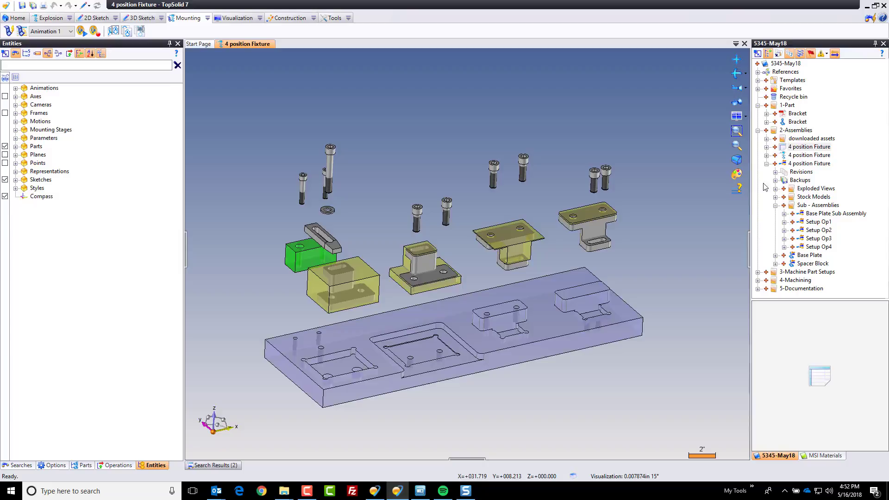
Create a drafting document of the exploded 4 position Fixture from the A Size no std view template.
{"action": "left_click", "coordinate": [803, 157]}
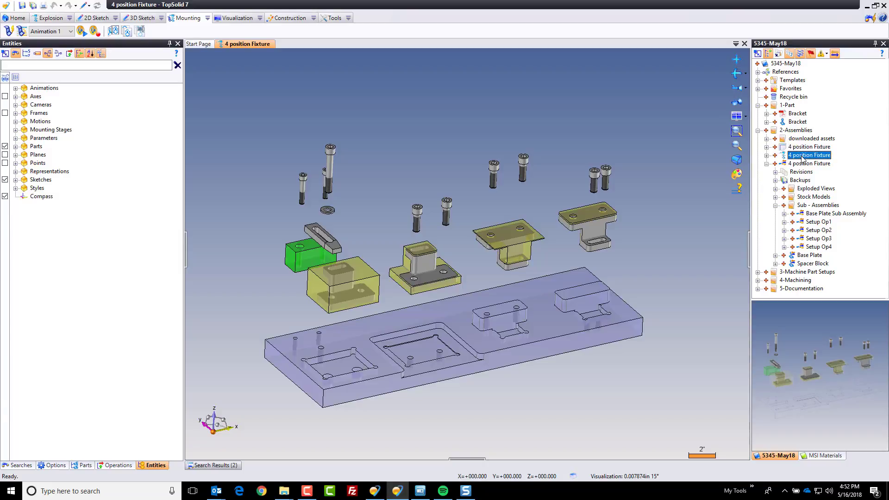
{"action": "right_click", "coordinate": [803, 158]}
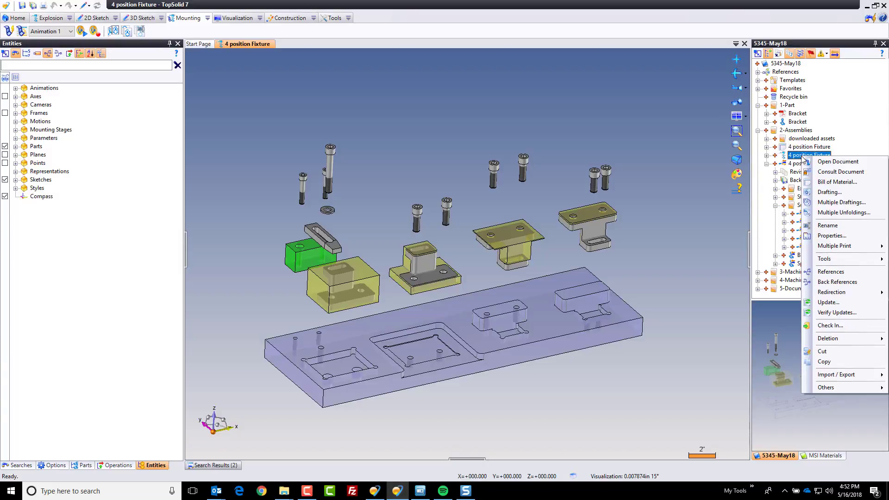
{"action": "left_click", "coordinate": [828, 192]}
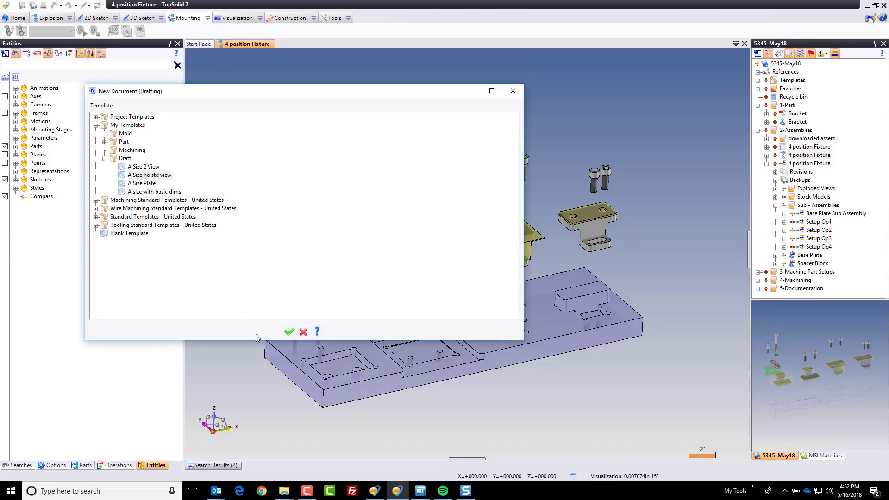
{"action": "left_click", "coordinate": [288, 331]}
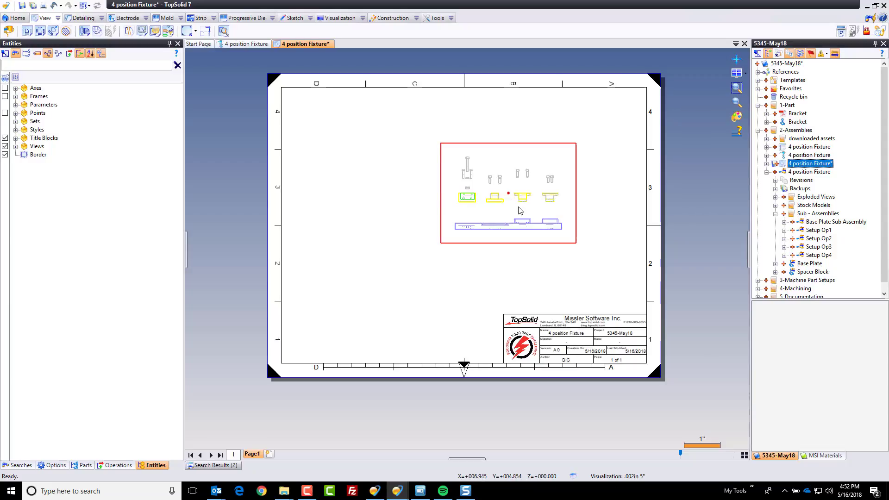
Show View 1 shaded in a tilted custom orientation at 2:1 scale, positioned in the upper-left area of the sheet.
{"action": "left_click_drag", "start_coordinate": [521, 214], "coordinate": [444, 217]}
{"action": "right_click", "coordinate": [449, 208]}
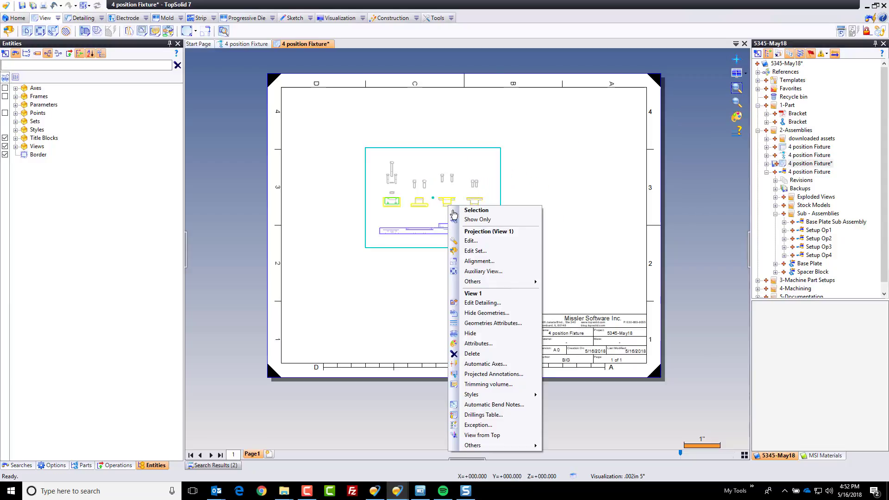
{"action": "left_click", "coordinate": [473, 238]}
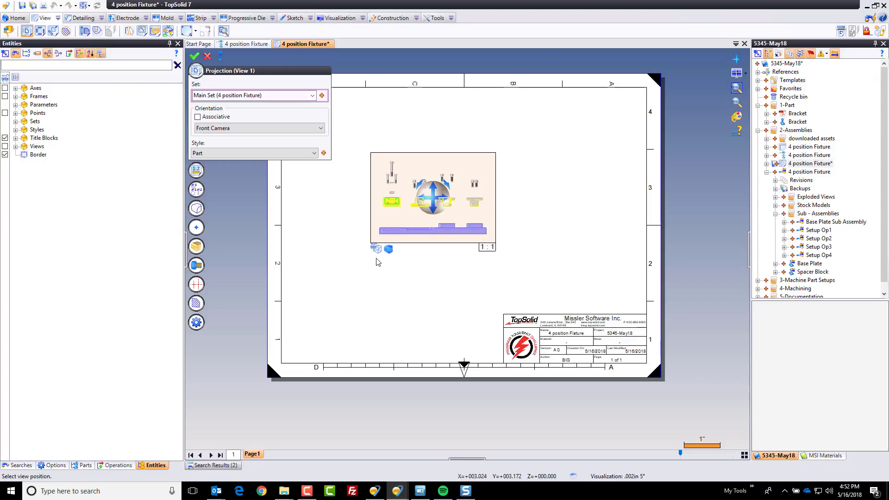
{"action": "left_click_drag", "start_coordinate": [413, 210], "coordinate": [463, 241]}
{"action": "left_click", "coordinate": [489, 258]}
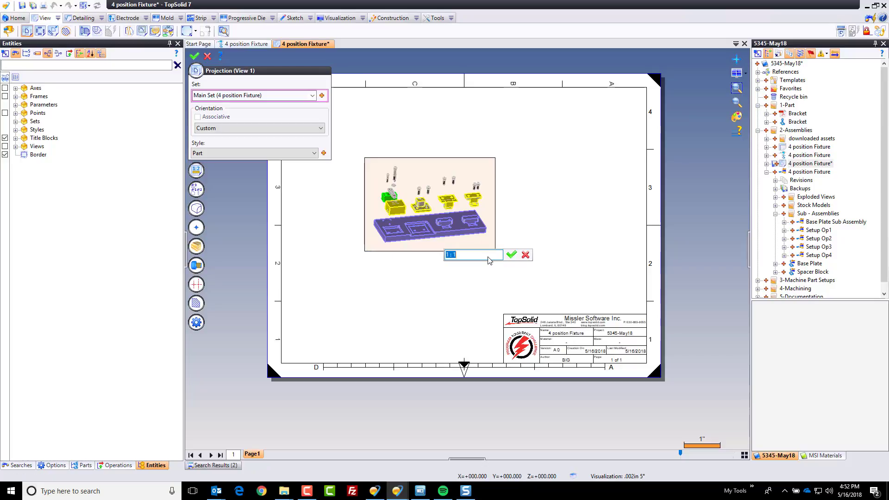
{"action": "type", "text": "2:1"}
{"action": "key", "text": "Return"}
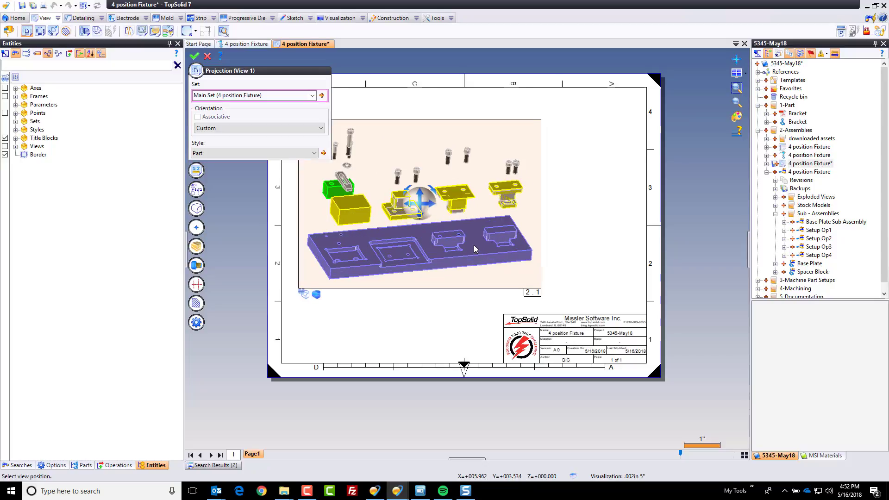
{"action": "middle_click_drag", "start_coordinate": [416, 244], "coordinate": [439, 239]}
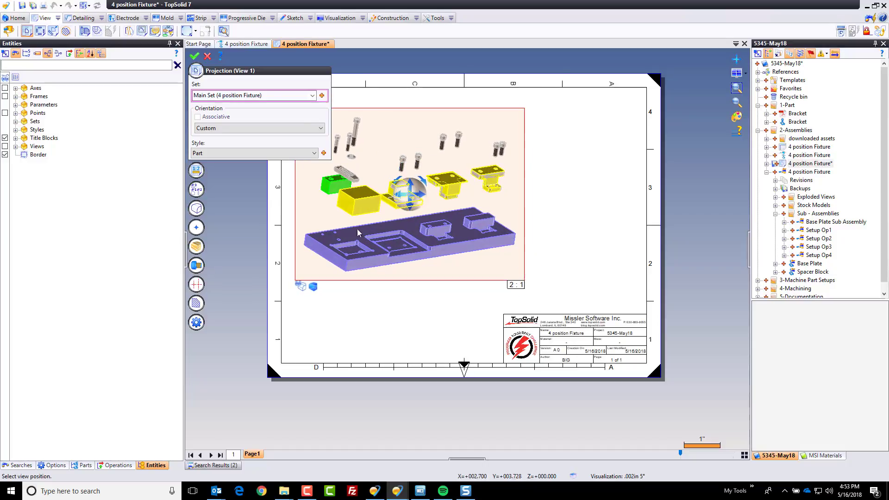
{"action": "left_click", "coordinate": [194, 57]}
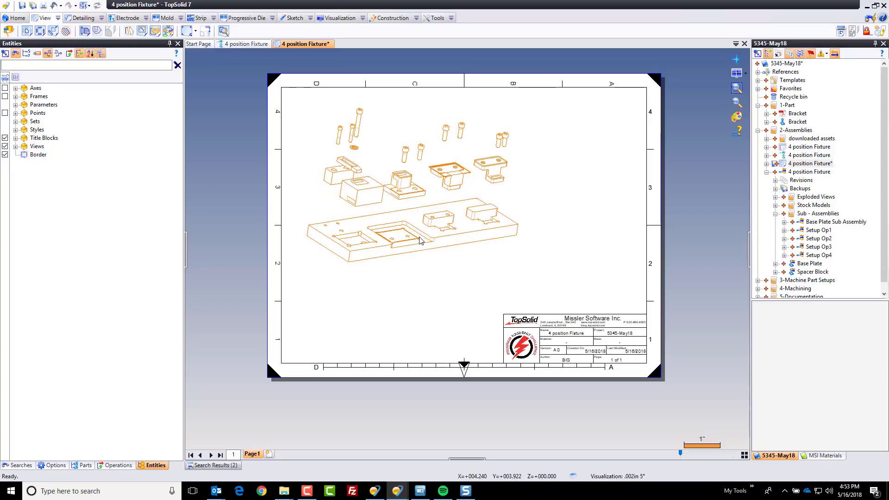
Insert the 4 position Fixture bill of material above the title block, split on the same page by a top limit below the view.
{"action": "left_click", "coordinate": [809, 147]}
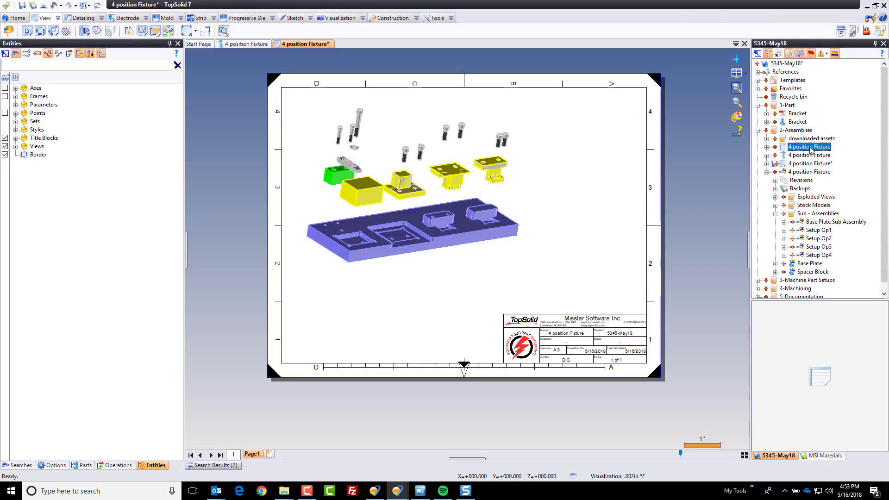
{"action": "left_click_drag", "start_coordinate": [712, 167], "coordinate": [561, 242]}
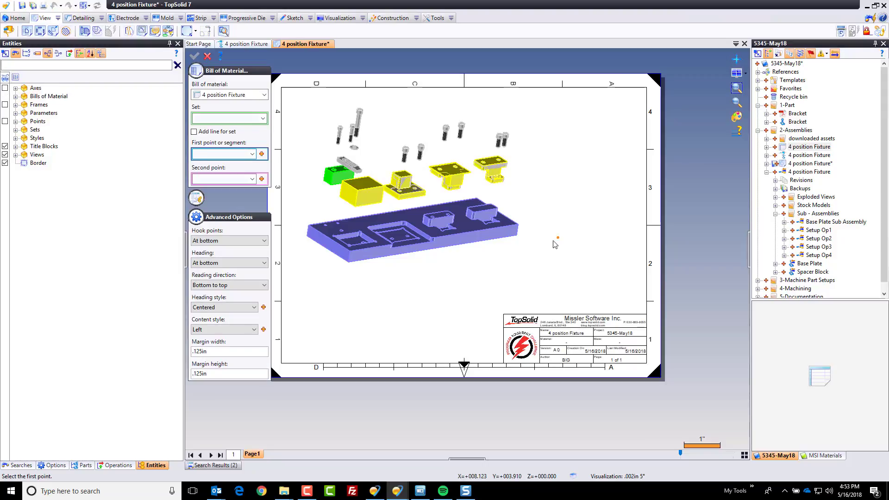
{"action": "left_click", "coordinate": [523, 314]}
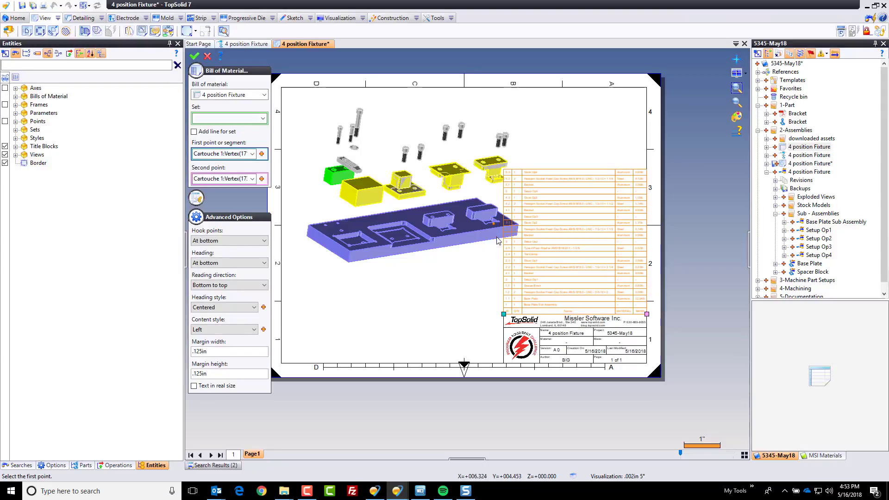
{"action": "left_click", "coordinate": [196, 198]}
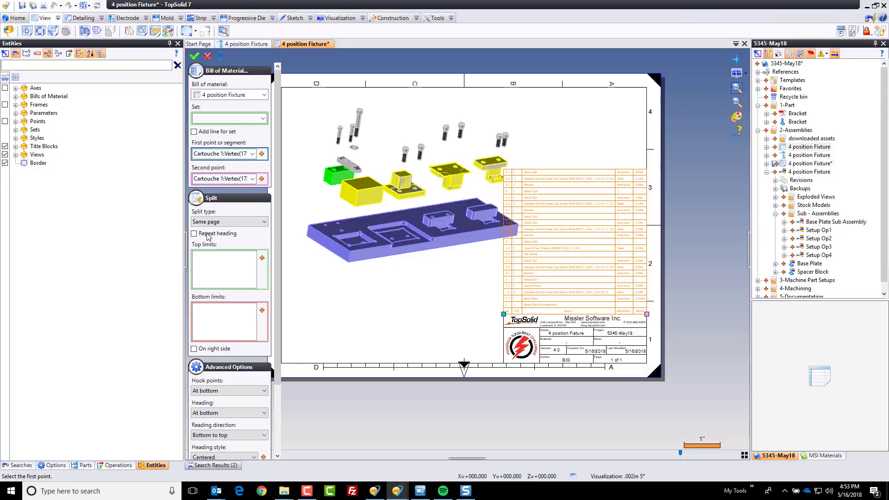
{"action": "left_click", "coordinate": [590, 249]}
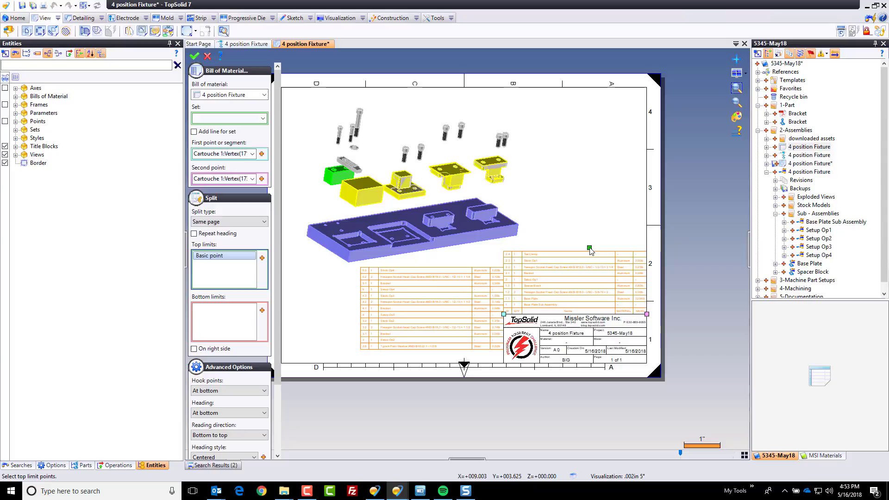
{"action": "left_click", "coordinate": [195, 57]}
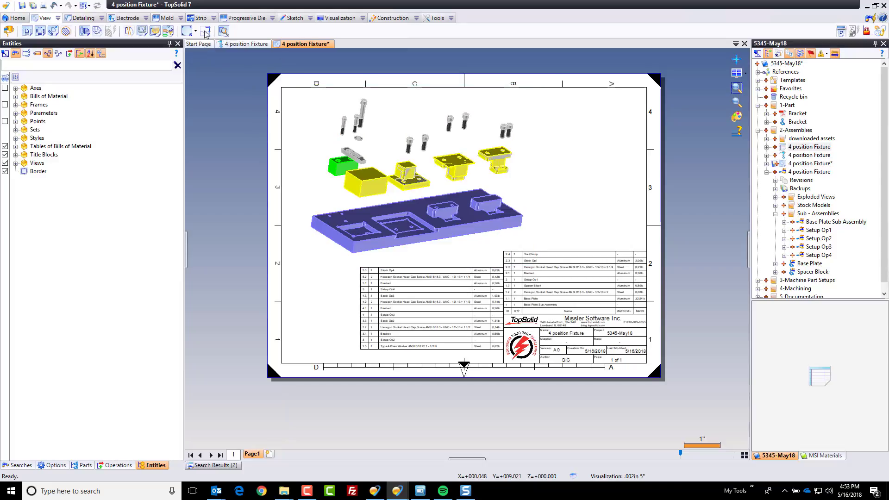
Add automatic BOM indexes to View 1 from the 4 position Fixture bill of material using Index Style 1.
{"action": "left_click", "coordinate": [82, 17]}
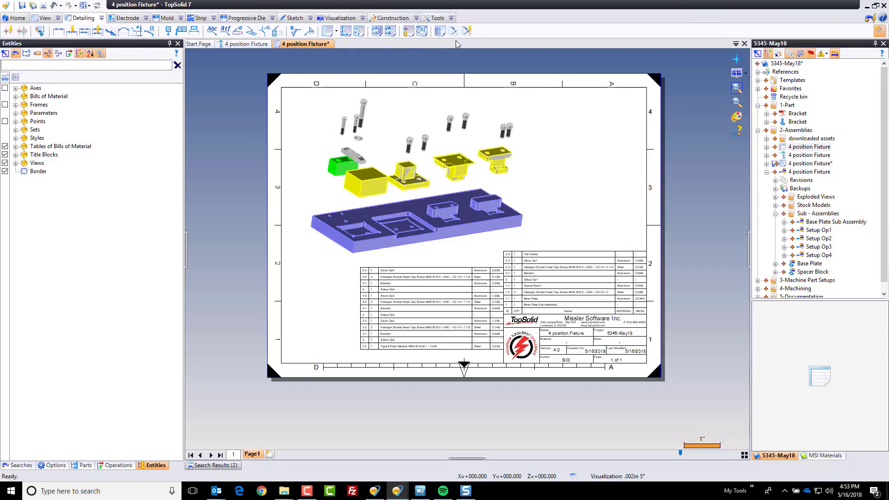
{"action": "left_click", "coordinate": [466, 30]}
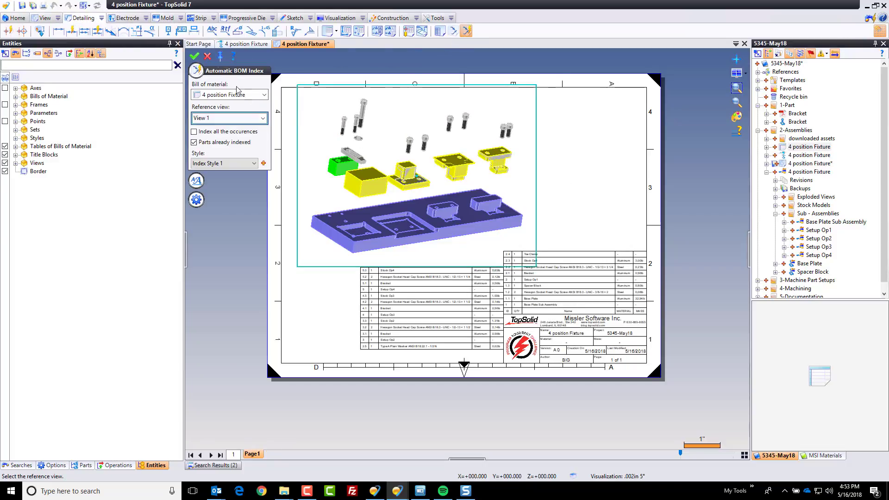
{"action": "left_click", "coordinate": [193, 56]}
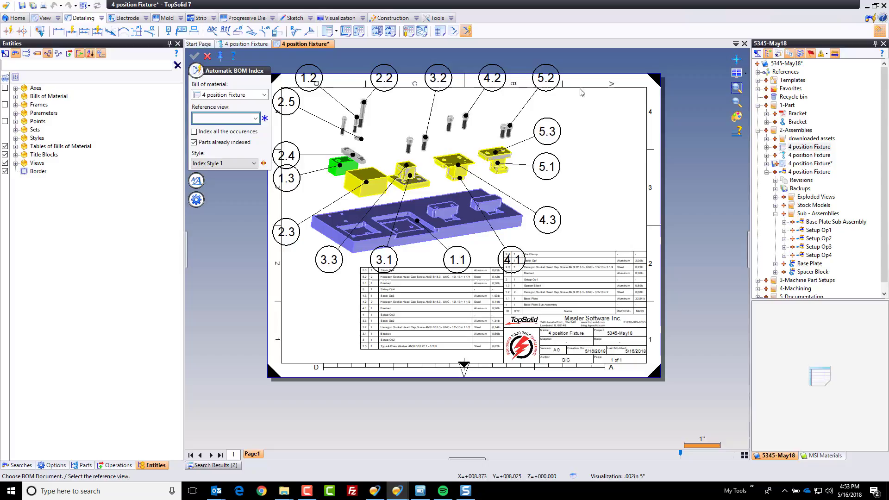
{"action": "left_click", "coordinate": [208, 57]}
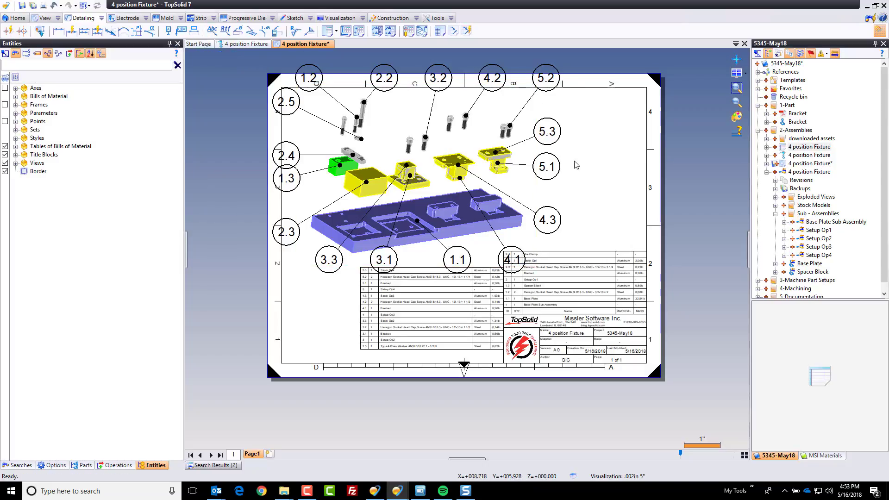
Reposition index balloons 5.2, 4.2, 3.2, 2.2, 1.2, 2.5, 2.4, 1.3 and 2.3 closer to their parts, inside the sheet border.
{"action": "left_click_drag", "start_coordinate": [549, 94], "coordinate": [587, 115]}
{"action": "left_click_drag", "start_coordinate": [497, 92], "coordinate": [502, 121]}
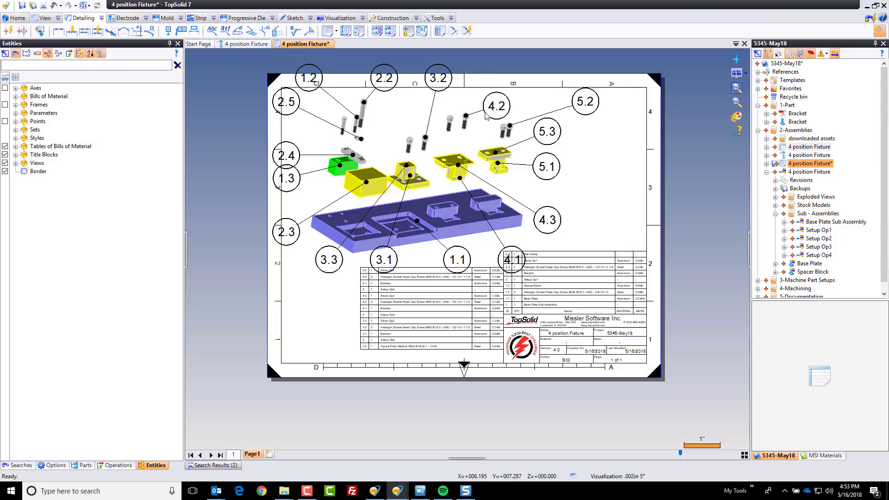
{"action": "left_click_drag", "start_coordinate": [437, 93], "coordinate": [427, 121]}
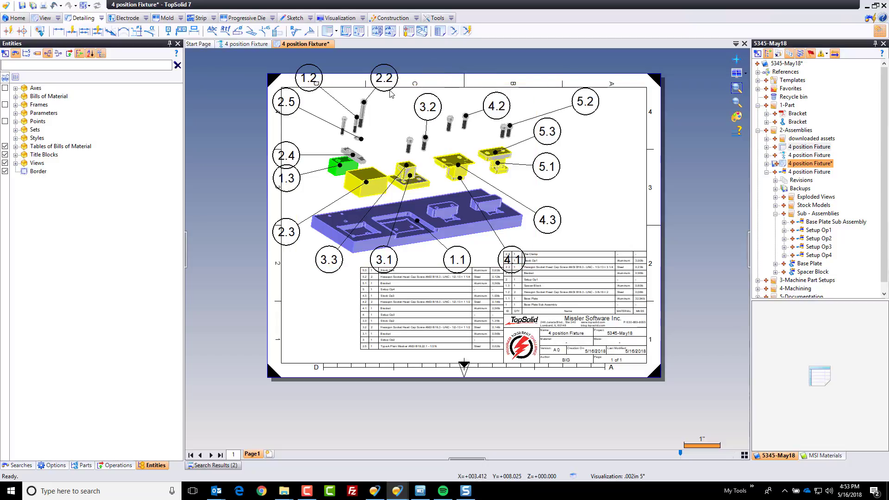
{"action": "left_click_drag", "start_coordinate": [392, 93], "coordinate": [389, 122]}
{"action": "left_click_drag", "start_coordinate": [320, 88], "coordinate": [318, 160]}
{"action": "left_click_drag", "start_coordinate": [296, 188], "coordinate": [309, 246]}
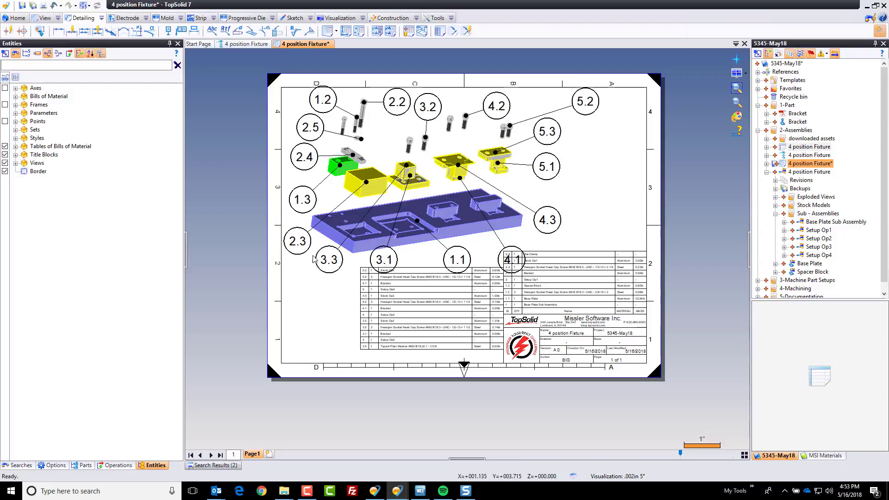
Move index balloons 3.1, 1.1, 4.3 and 4.1 into the empty space around View 1, clear of the bill of material tables.
{"action": "mouse_move", "coordinate": [382, 274]}
{"action": "left_mouse_down"}
{"action": "mouse_move", "coordinate": [332, 337]}
{"action": "mouse_move", "coordinate": [338, 327]}
{"action": "left_mouse_up"}
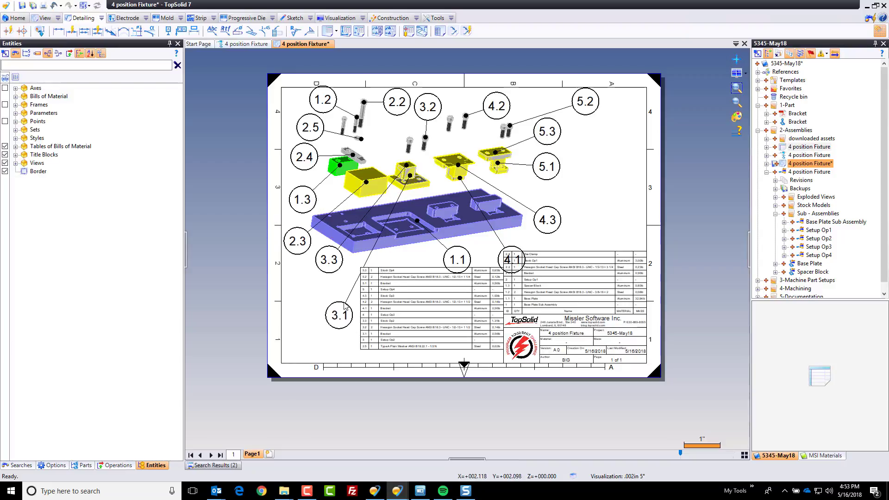
{"action": "scroll", "coordinate": [356, 283], "scroll_direction": "up", "scroll_amount": 1}
{"action": "scroll", "coordinate": [355, 283], "scroll_direction": "up", "scroll_amount": 3}
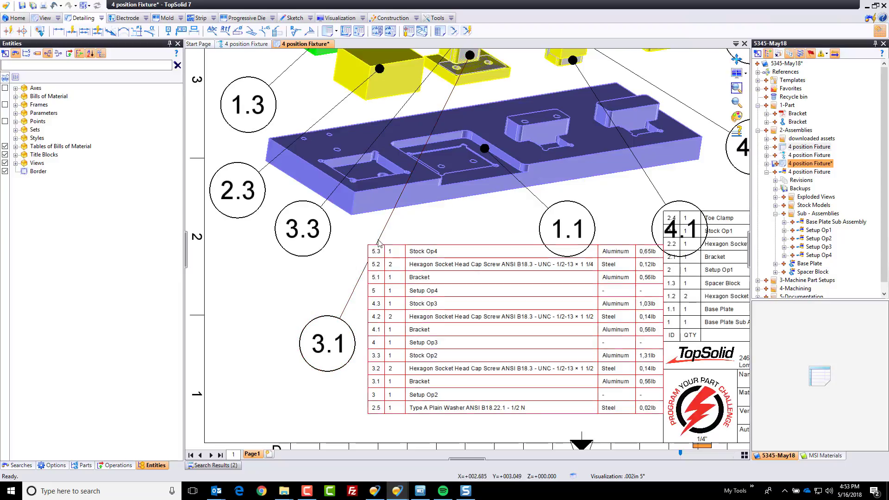
{"action": "scroll", "coordinate": [316, 283], "scroll_direction": "down", "scroll_amount": 3}
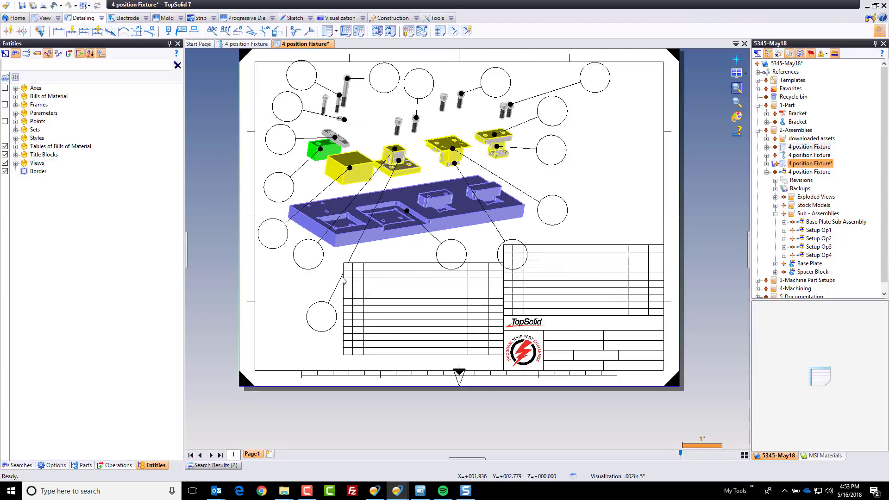
{"action": "mouse_move", "coordinate": [467, 259]}
{"action": "left_mouse_down"}
{"action": "mouse_move", "coordinate": [498, 257]}
{"action": "mouse_move", "coordinate": [493, 250]}
{"action": "mouse_move", "coordinate": [581, 221]}
{"action": "mouse_move", "coordinate": [606, 182]}
{"action": "left_mouse_up"}
{"action": "left_click_drag", "start_coordinate": [559, 224], "coordinate": [610, 167]}
{"action": "left_click_drag", "start_coordinate": [604, 206], "coordinate": [600, 229]}
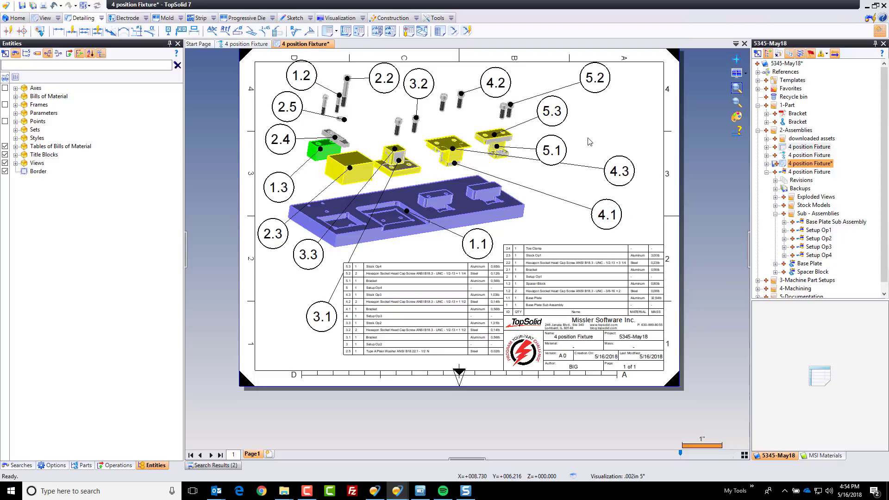
Add a second page to the drawing and start a main view using a new mounting stages set at Step 1.
{"action": "left_click", "coordinate": [269, 454]}
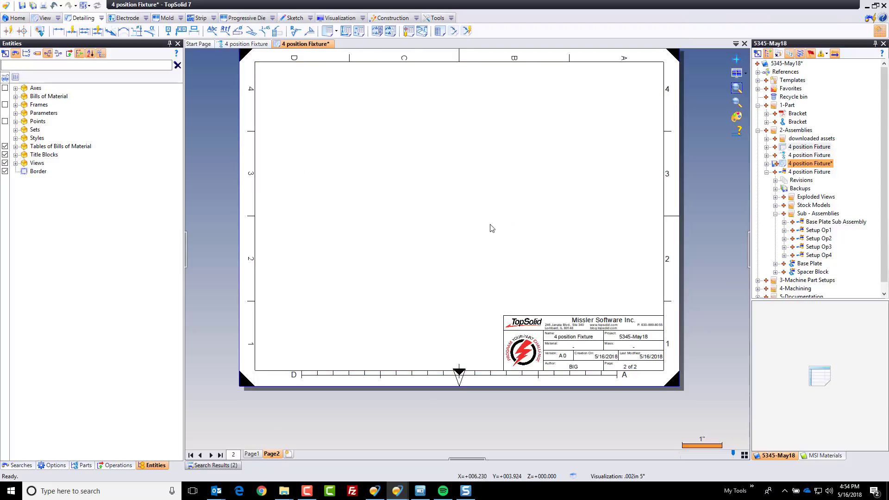
{"action": "middle_click_drag", "start_coordinate": [492, 227], "coordinate": [506, 248]}
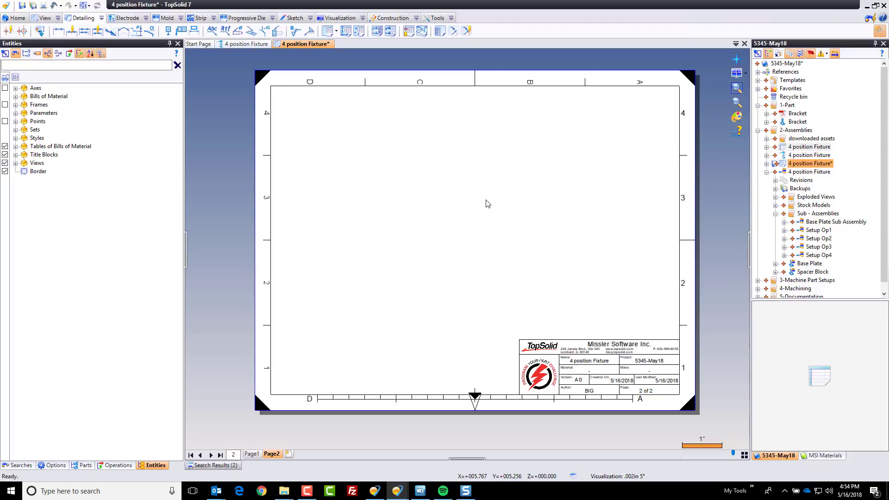
{"action": "left_click", "coordinate": [45, 17]}
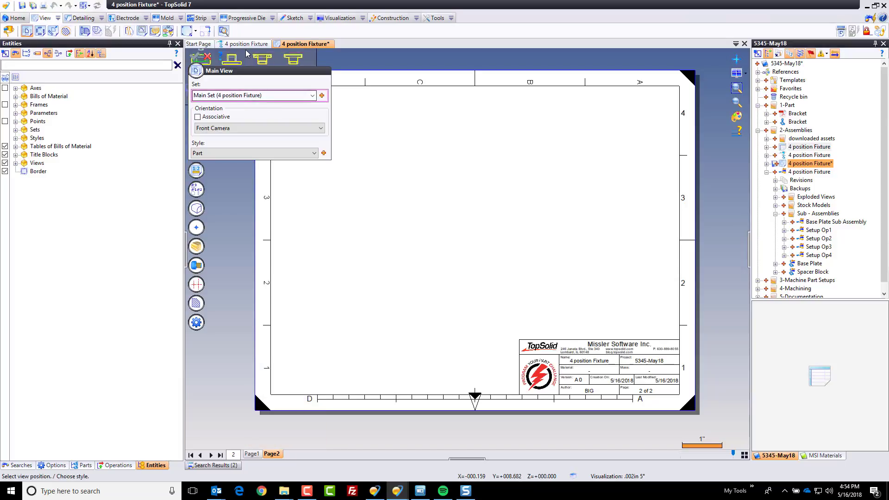
{"action": "left_click", "coordinate": [322, 95]}
{"action": "left_click", "coordinate": [343, 115]}
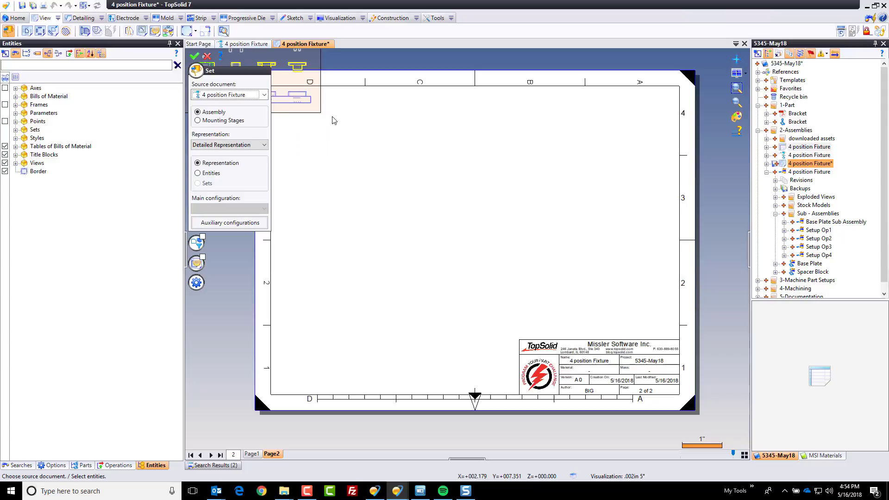
{"action": "left_click", "coordinate": [230, 121]}
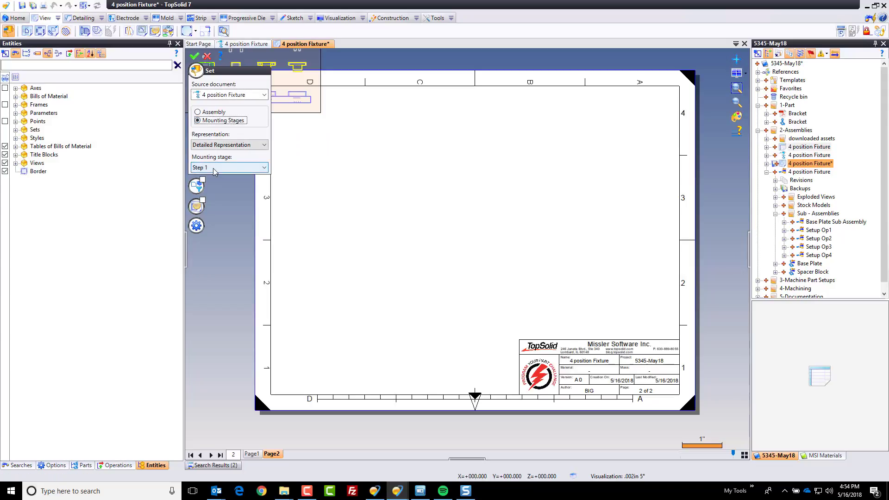
{"action": "left_click", "coordinate": [195, 56]}
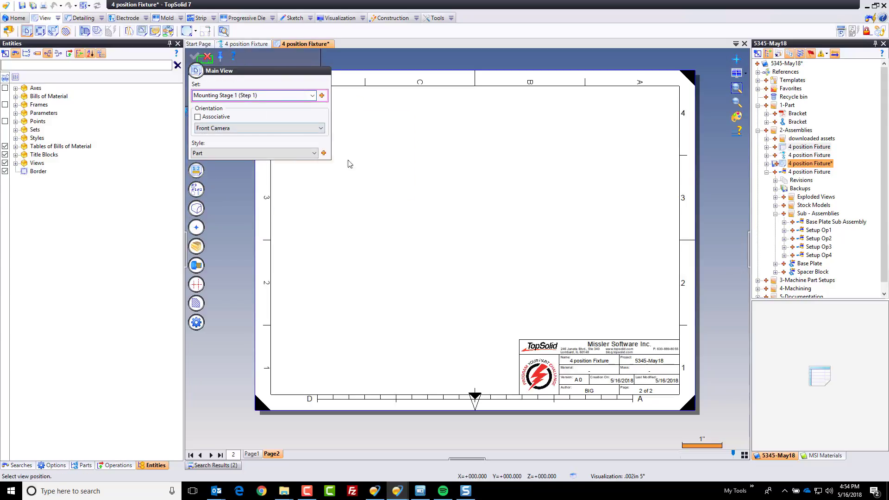
Place the Step 1 view in the upper-left area of page 2, shaded, with the Isometric Camera orientation.
{"action": "middle_click_drag", "start_coordinate": [379, 186], "coordinate": [462, 215]}
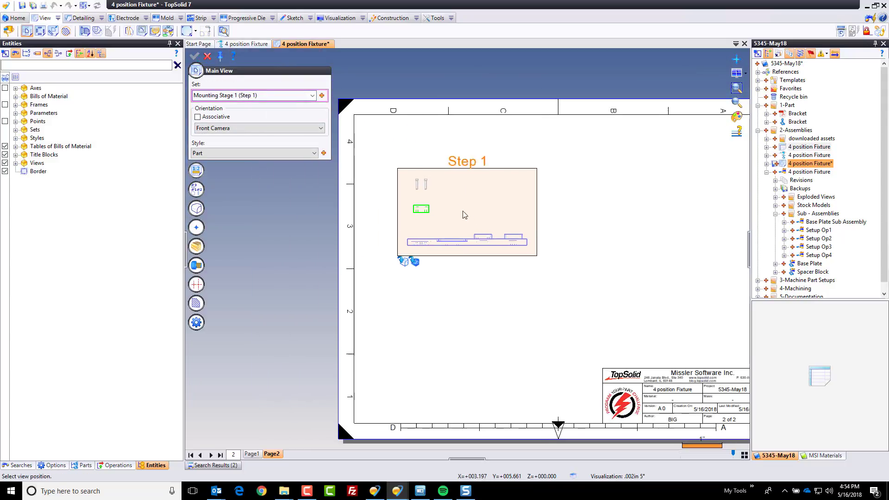
{"action": "left_click", "coordinate": [246, 128]}
{"action": "left_click", "coordinate": [241, 187]}
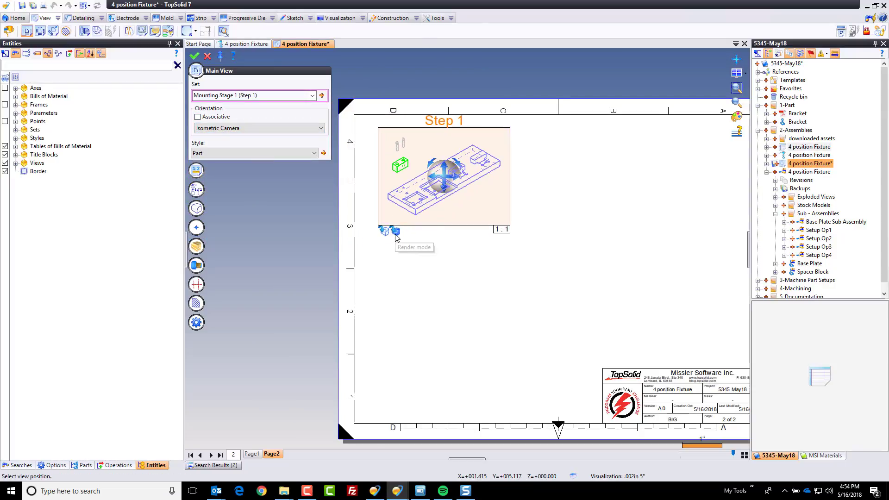
{"action": "left_click", "coordinate": [395, 234]}
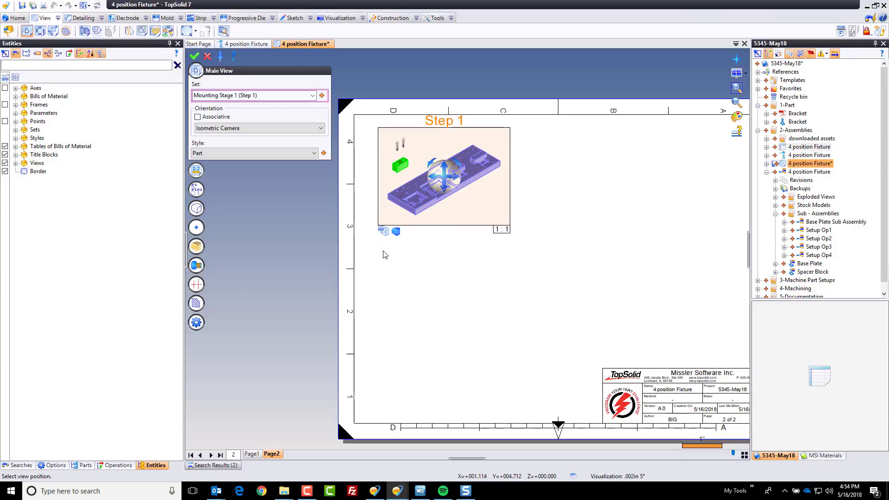
{"action": "middle_click_drag", "start_coordinate": [455, 274], "coordinate": [429, 292]}
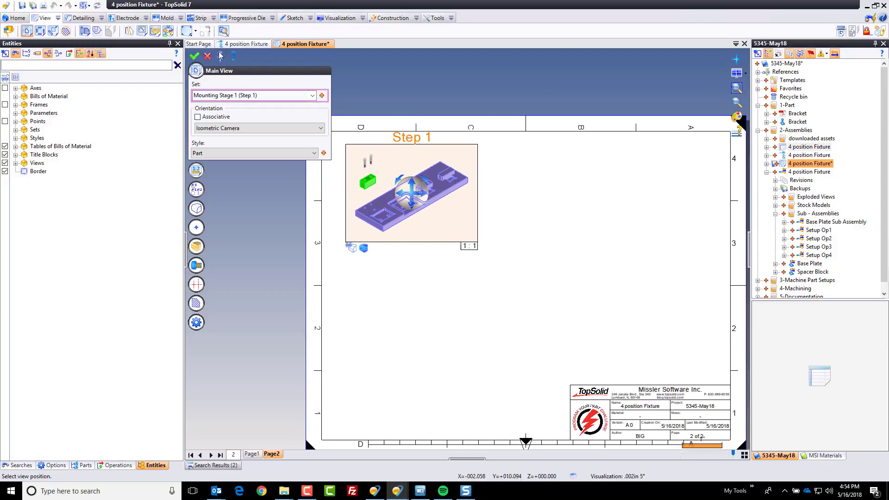
{"action": "left_click", "coordinate": [194, 56]}
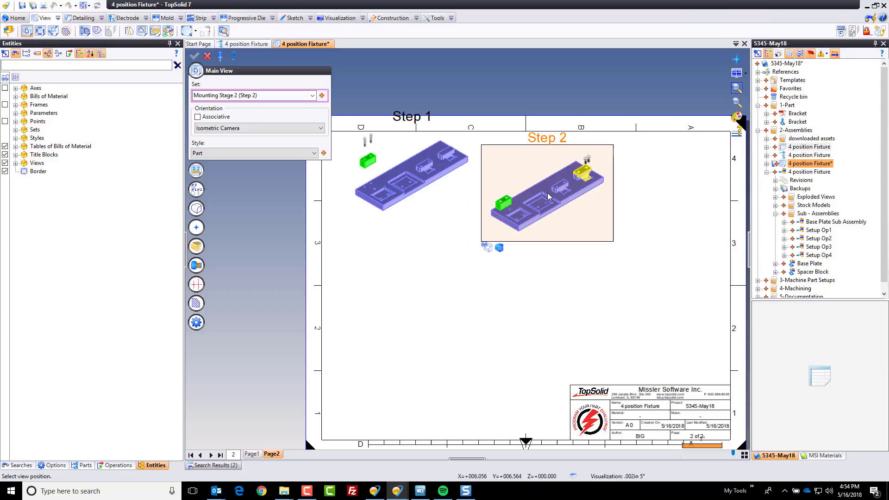
Place the Step 2 to Step 6 views in two rows of three and shift the Step 1 and Step 2 views down into line.
{"action": "left_click", "coordinate": [547, 195]}
{"action": "left_click", "coordinate": [667, 196]}
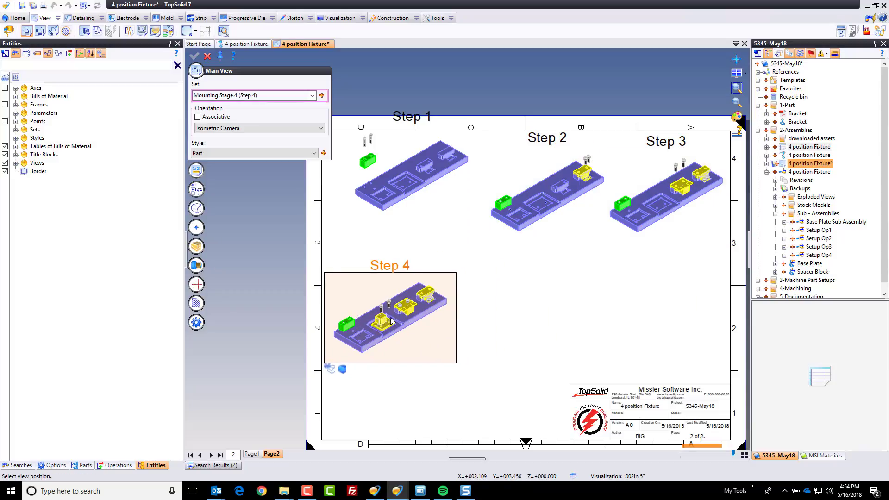
{"action": "left_click", "coordinate": [395, 319]}
{"action": "left_click", "coordinate": [539, 320]}
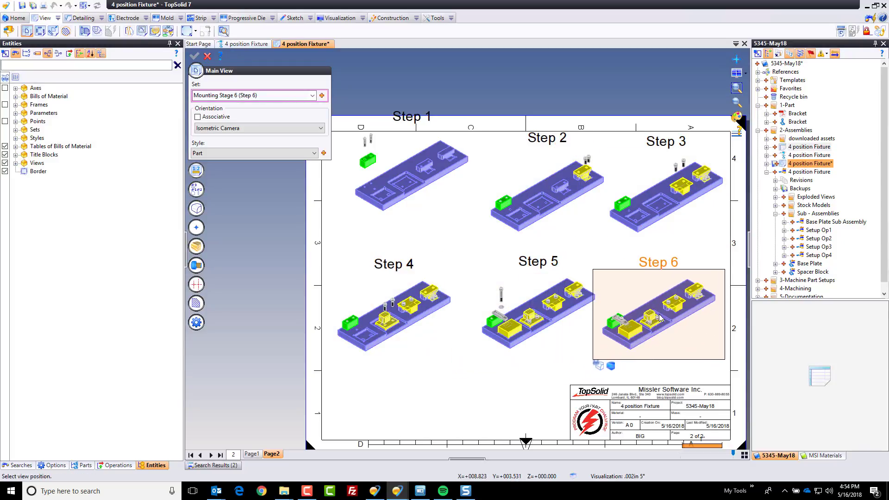
{"action": "left_click", "coordinate": [660, 320]}
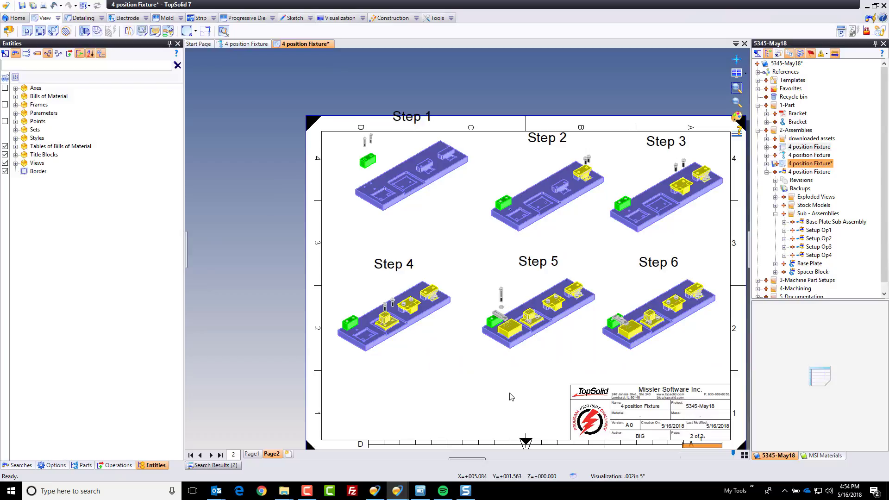
{"action": "left_click_drag", "start_coordinate": [417, 181], "coordinate": [410, 215]}
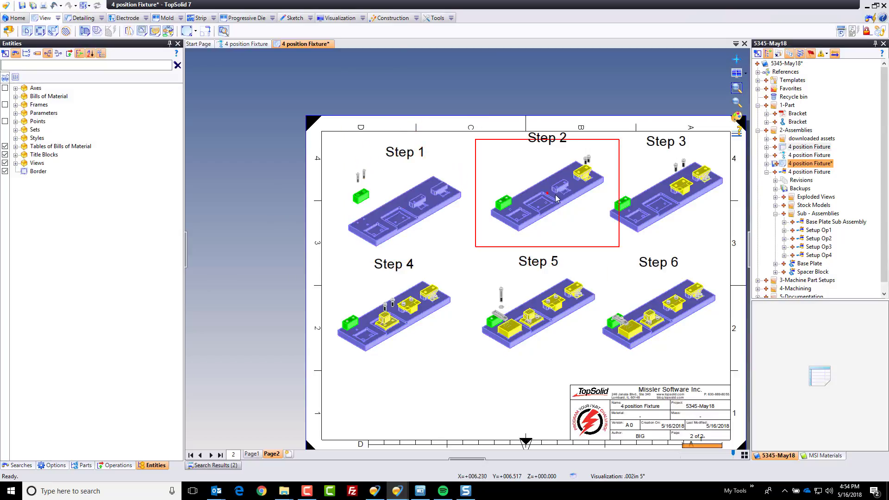
{"action": "left_click_drag", "start_coordinate": [556, 198], "coordinate": [546, 208]}
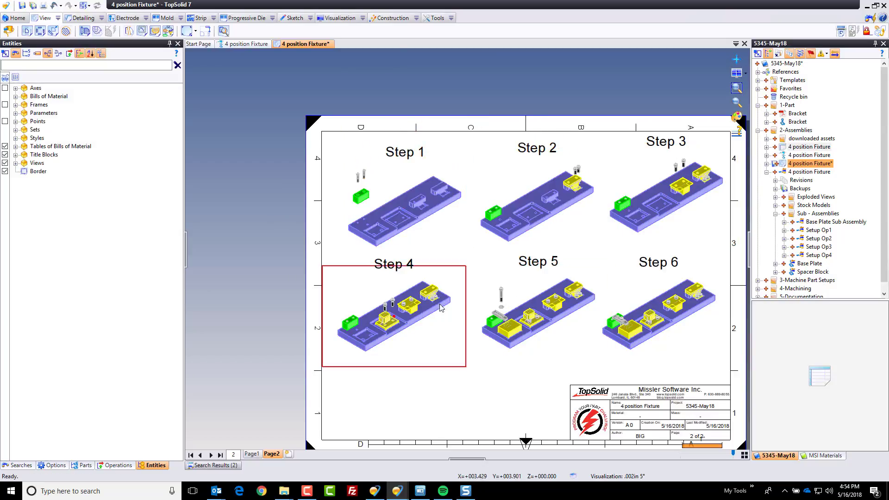
Examine the mounting stage views on page 2 up close, checking the parts shown at each step.
{"action": "scroll", "coordinate": [421, 218], "scroll_direction": "up", "scroll_amount": 3}
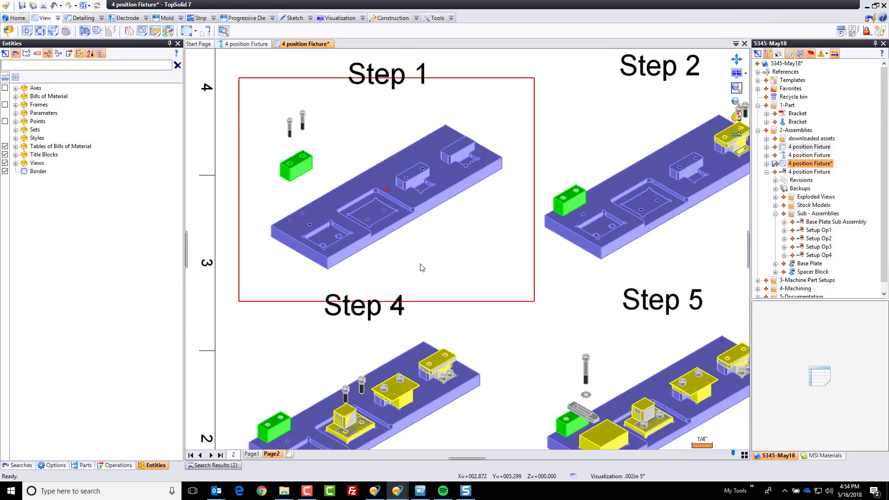
{"action": "scroll", "coordinate": [408, 280], "scroll_direction": "up", "scroll_amount": 3}
{"action": "scroll", "coordinate": [627, 263], "scroll_direction": "down", "scroll_amount": 2}
{"action": "scroll", "coordinate": [413, 272], "scroll_direction": "up", "scroll_amount": 2}
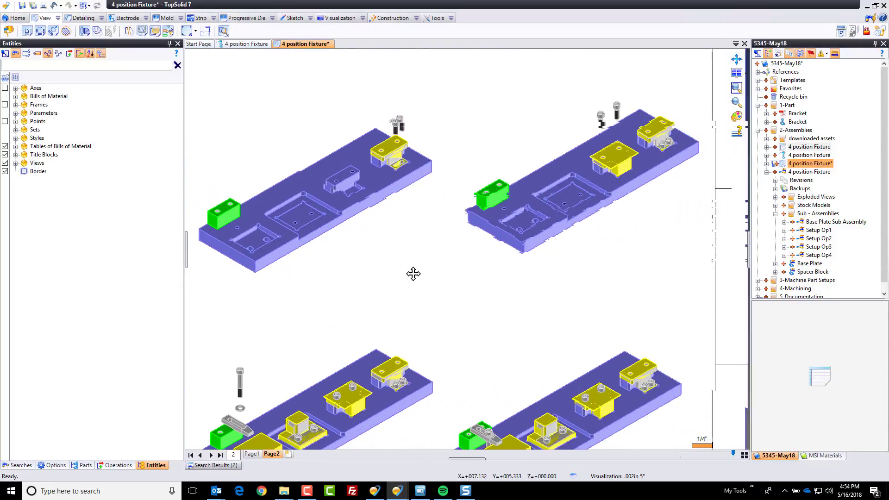
{"action": "scroll", "coordinate": [405, 279], "scroll_direction": "down", "scroll_amount": 1}
{"action": "scroll", "coordinate": [426, 259], "scroll_direction": "up", "scroll_amount": 1}
{"action": "scroll", "coordinate": [514, 182], "scroll_direction": "down", "scroll_amount": 2}
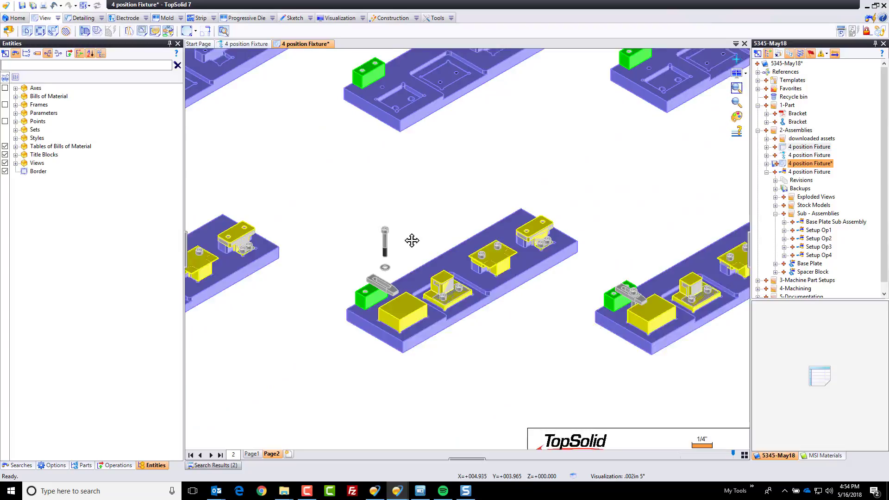
{"action": "scroll", "coordinate": [379, 269], "scroll_direction": "down", "scroll_amount": 2}
{"action": "scroll", "coordinate": [397, 290], "scroll_direction": "down", "scroll_amount": 1}
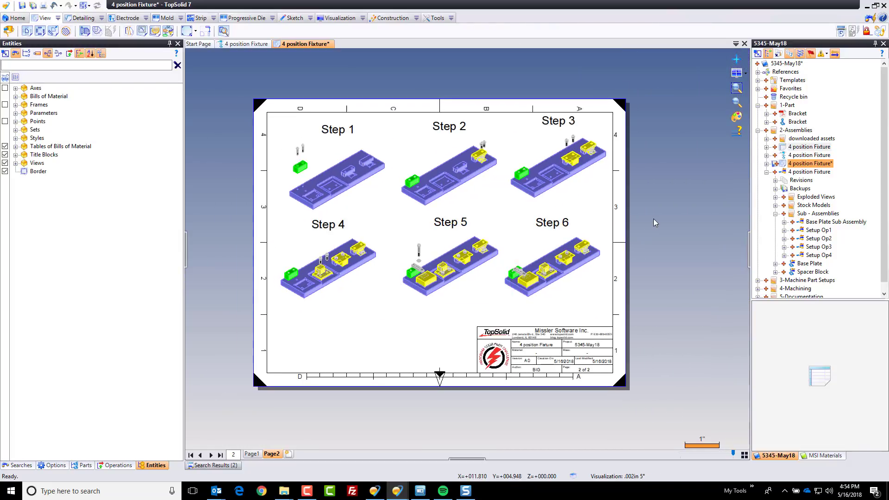
Save the 4 position Fixture drawing and close both open 4 position Fixture documents.
{"action": "key", "text": "ctrl+s"}
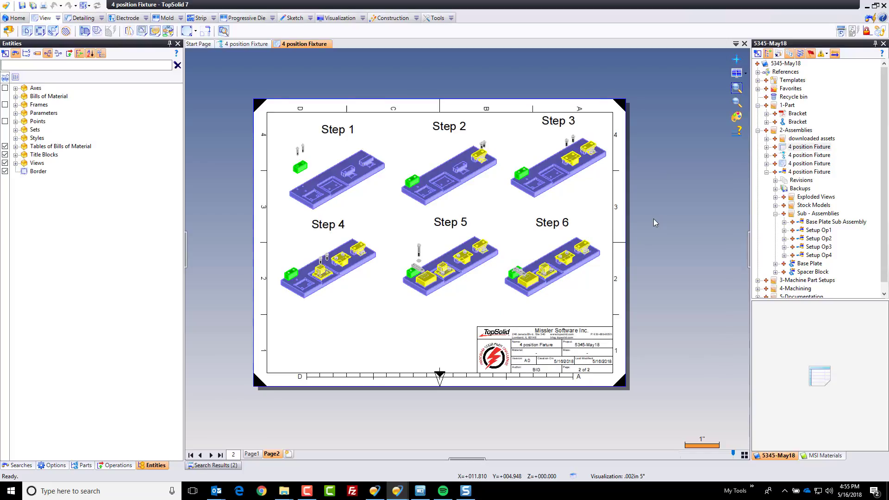
{"action": "middle_click", "coordinate": [296, 43]}
{"action": "middle_click", "coordinate": [247, 45]}
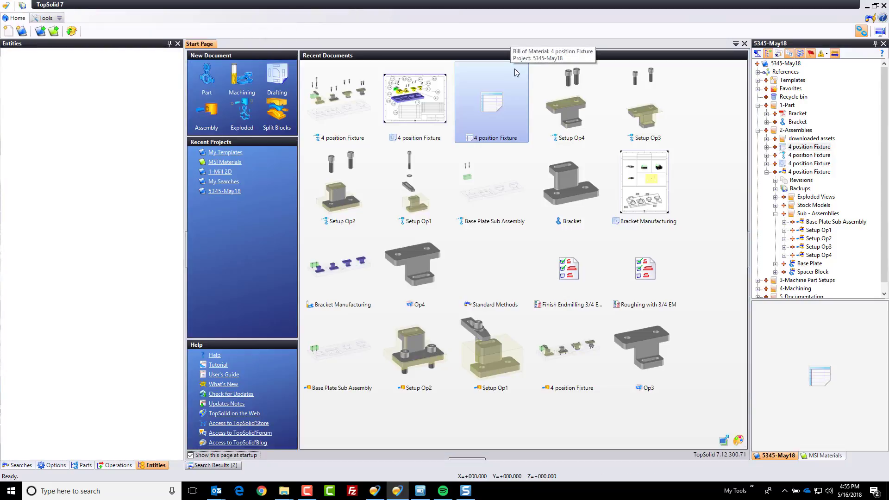
Rename the 4 position Fixture drawing "4 position Fixture Exploded Views" and move it into the 5-Documentation folder.
{"action": "left_click", "coordinate": [820, 166]}
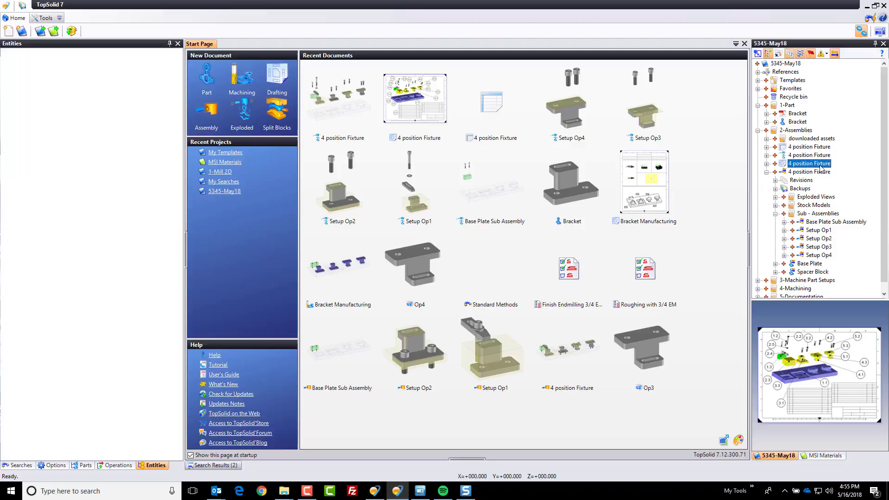
{"action": "left_click", "coordinate": [809, 164]}
{"action": "key", "text": "End"}
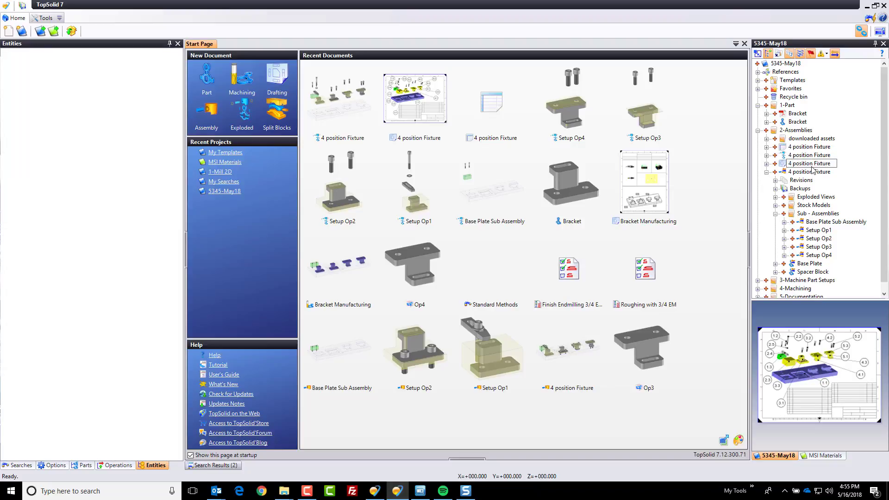
{"action": "type", "text": "Exploded View"}
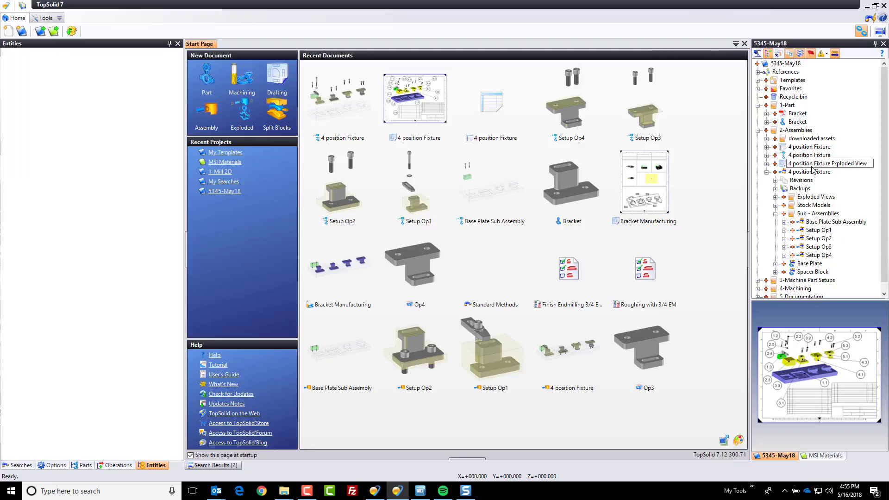
{"action": "key", "text": "Return"}
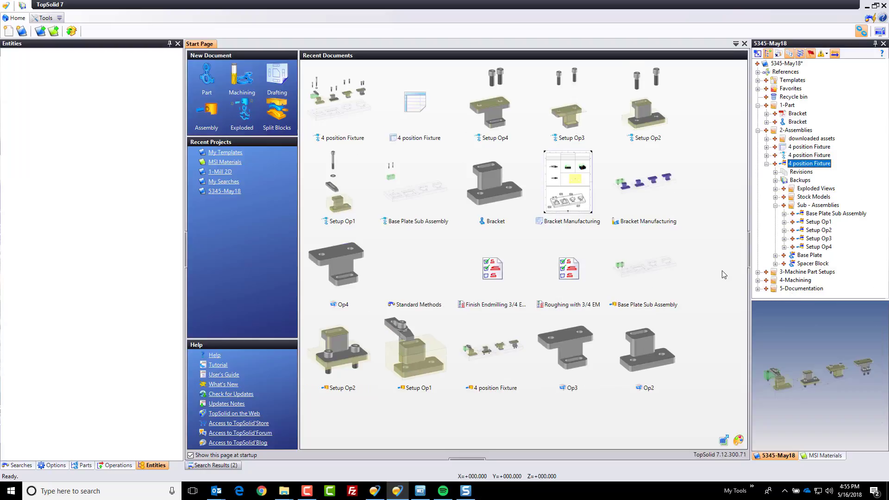
{"action": "left_click", "coordinate": [759, 289]}
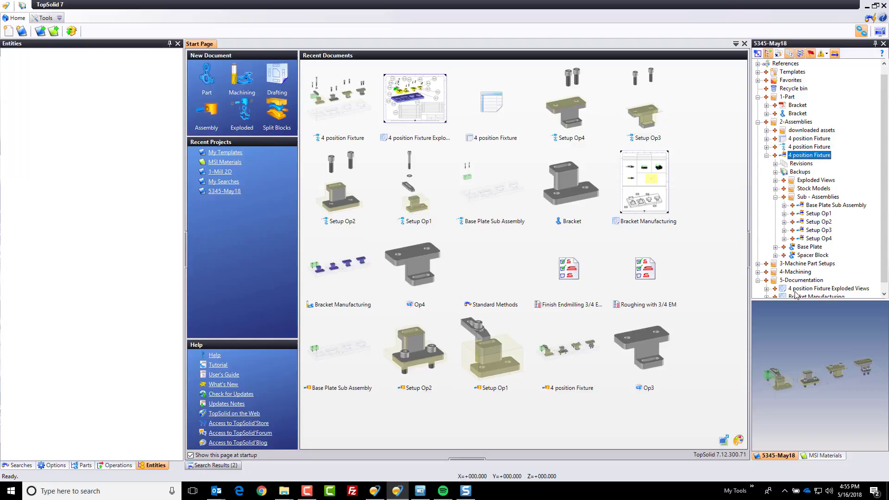
Open the 4 position Fixture bill of material, start Multiple Draftings and deselect all documents.
{"action": "double_click", "coordinate": [809, 139]}
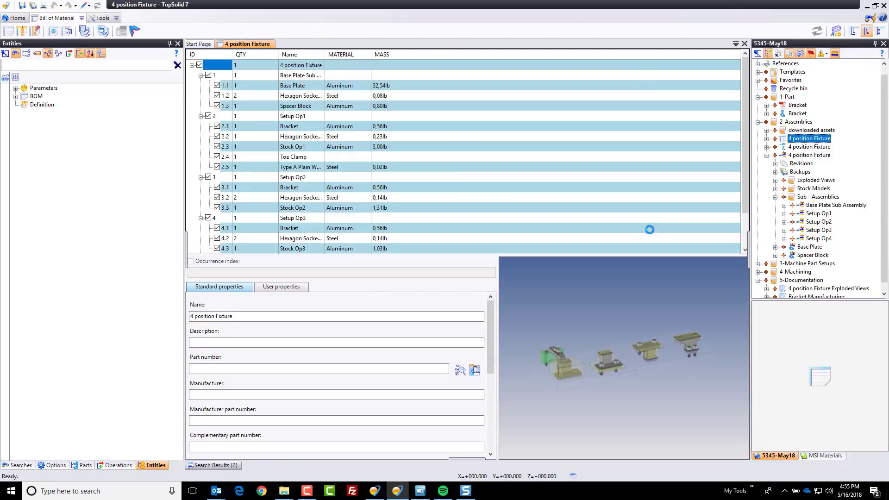
{"action": "left_click", "coordinate": [85, 31]}
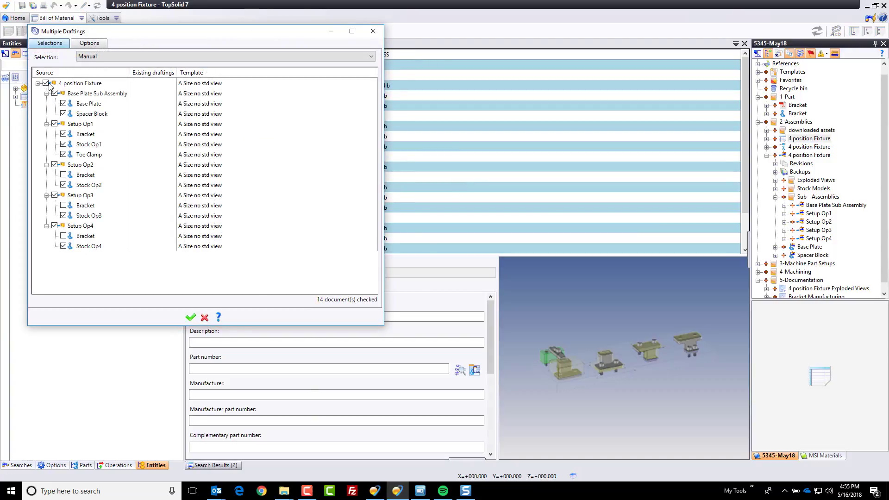
{"action": "right_click", "coordinate": [95, 88]}
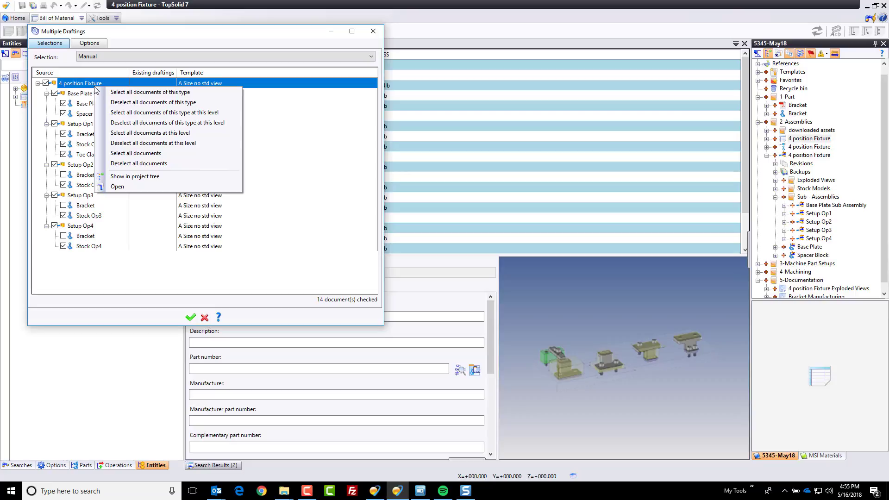
{"action": "left_click", "coordinate": [222, 163]}
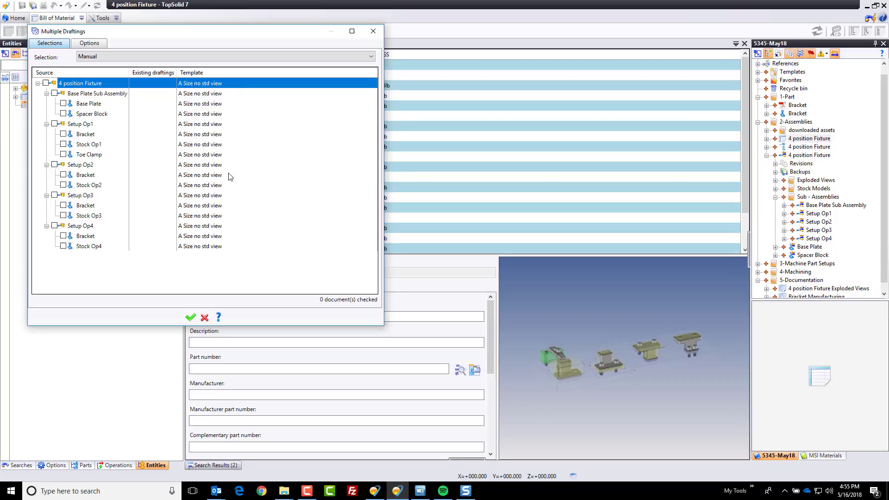
Include Base Plate and Spacer Block in the draftings and assign both the "A size with basic dims" template.
{"action": "left_click", "coordinate": [83, 104]}
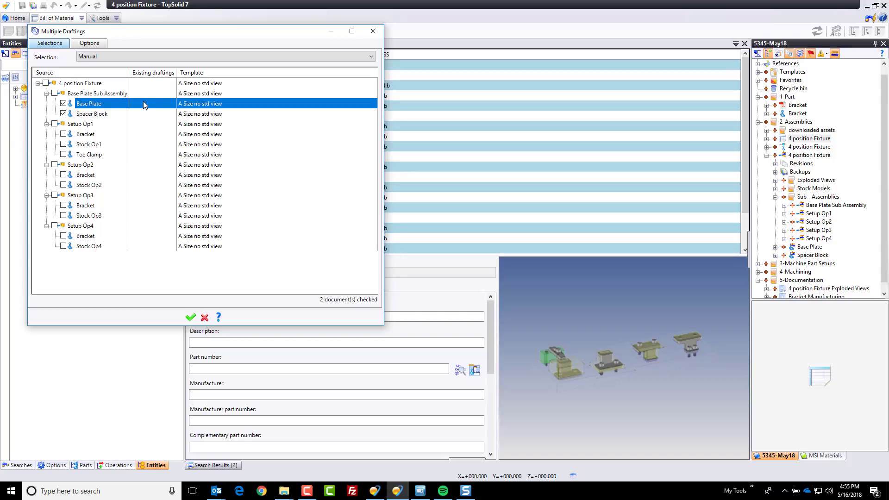
{"action": "double_click", "coordinate": [209, 104]}
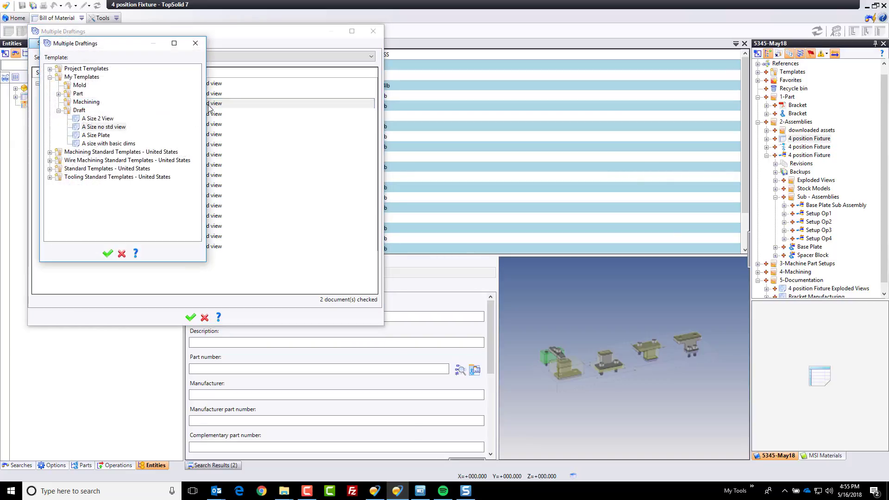
{"action": "left_click", "coordinate": [97, 144]}
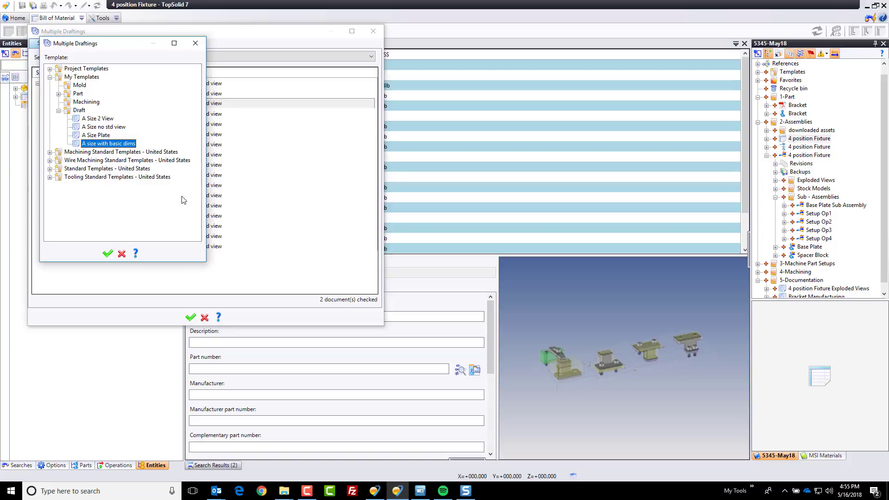
{"action": "left_click", "coordinate": [107, 254]}
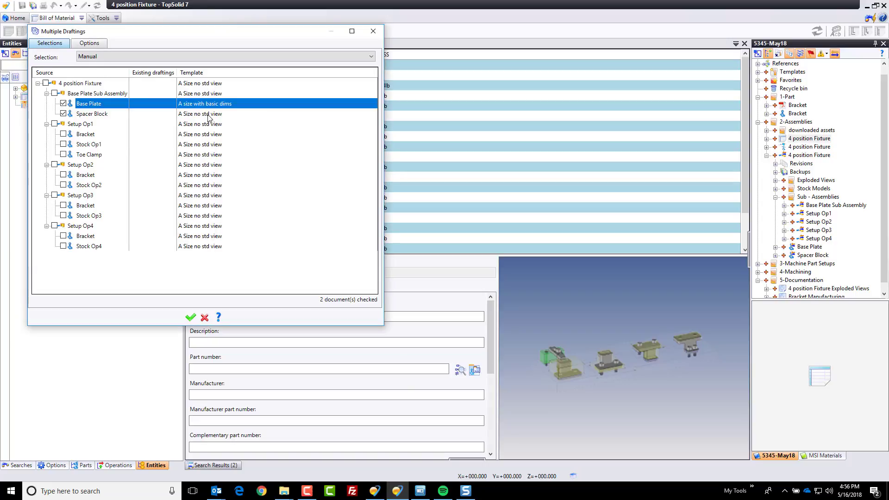
{"action": "double_click", "coordinate": [215, 114]}
{"action": "left_click", "coordinate": [114, 145]}
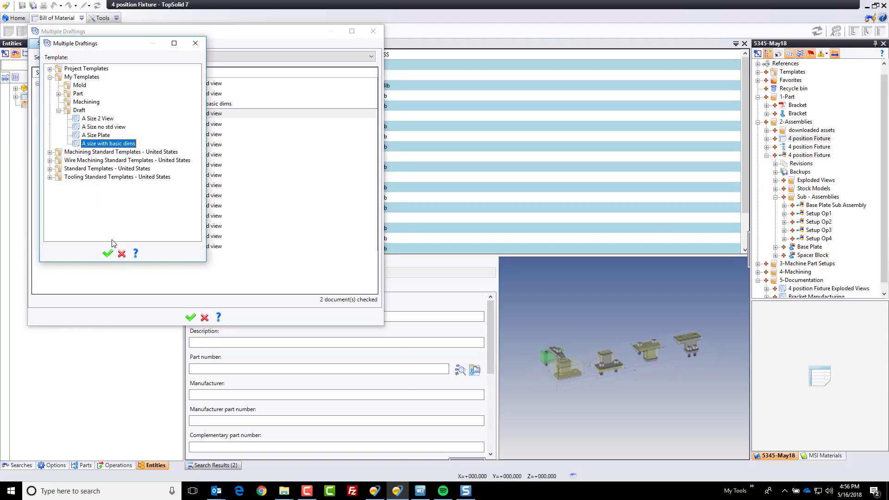
{"action": "left_click", "coordinate": [108, 254]}
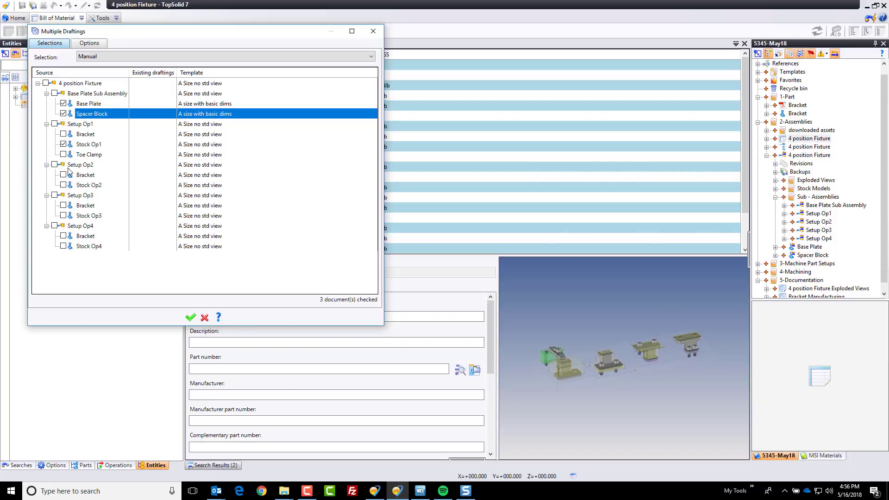
Include Stock Op1 to Stock Op4 and apply the "A size with basic dims" template to all documents.
{"action": "left_click", "coordinate": [63, 216]}
{"action": "right_click", "coordinate": [203, 119]}
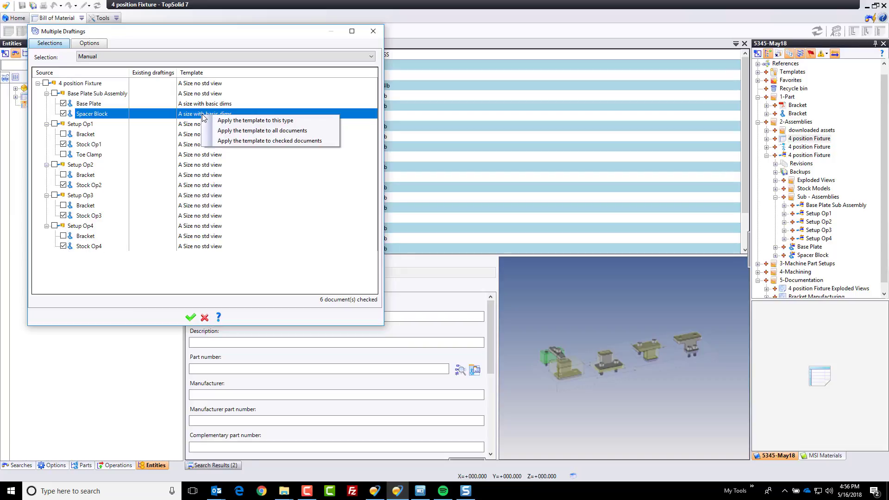
{"action": "left_click", "coordinate": [224, 131]}
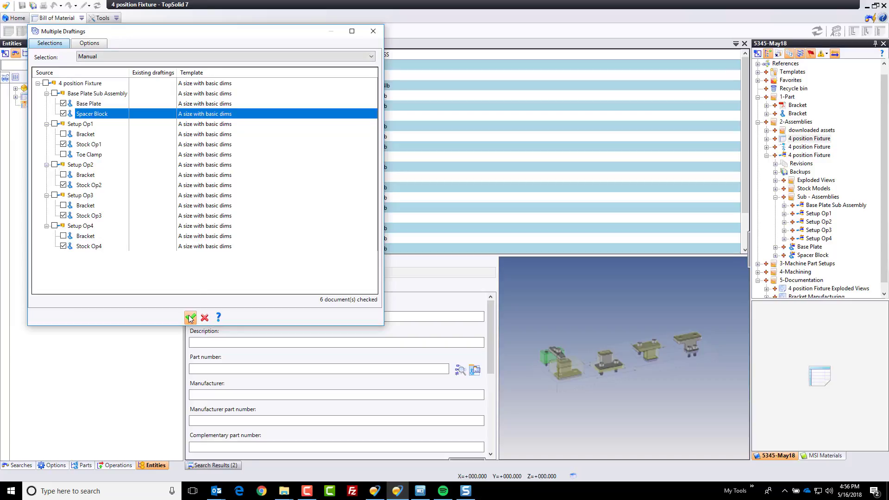
Set 5-Documentation as the specified folder for parts, enable opening after creation and generate the draftings.
{"action": "left_click", "coordinate": [90, 43]}
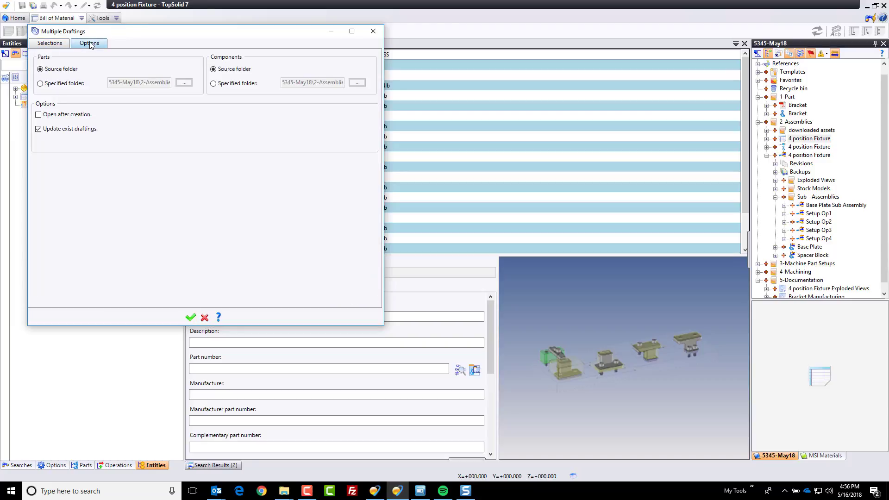
{"action": "left_click", "coordinate": [67, 83]}
{"action": "left_click", "coordinate": [184, 82]}
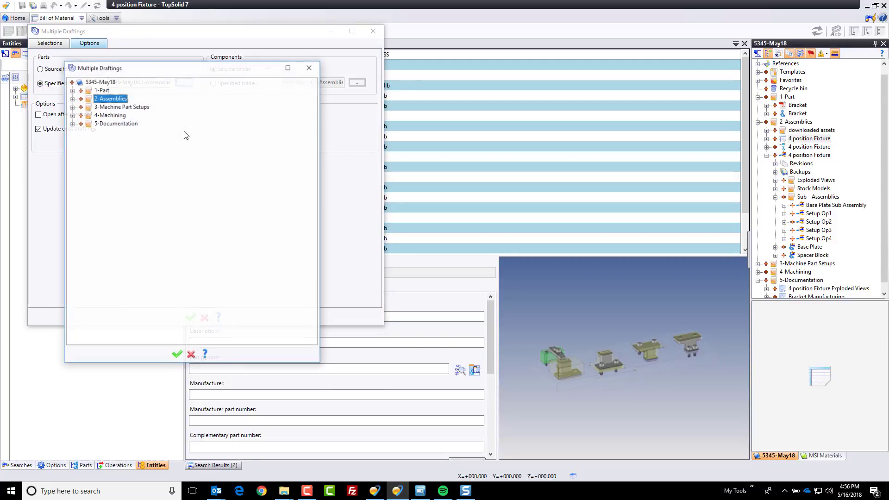
{"action": "left_click", "coordinate": [107, 124]}
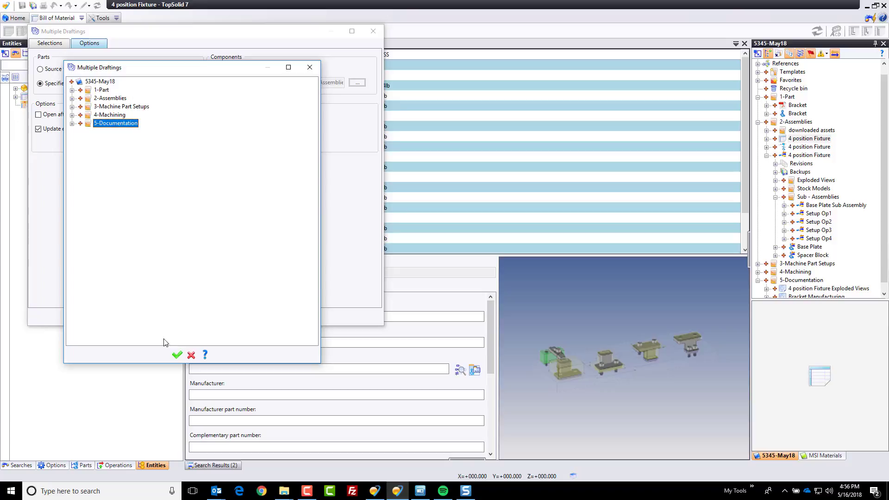
{"action": "left_click", "coordinate": [177, 355]}
{"action": "left_click", "coordinate": [65, 116]}
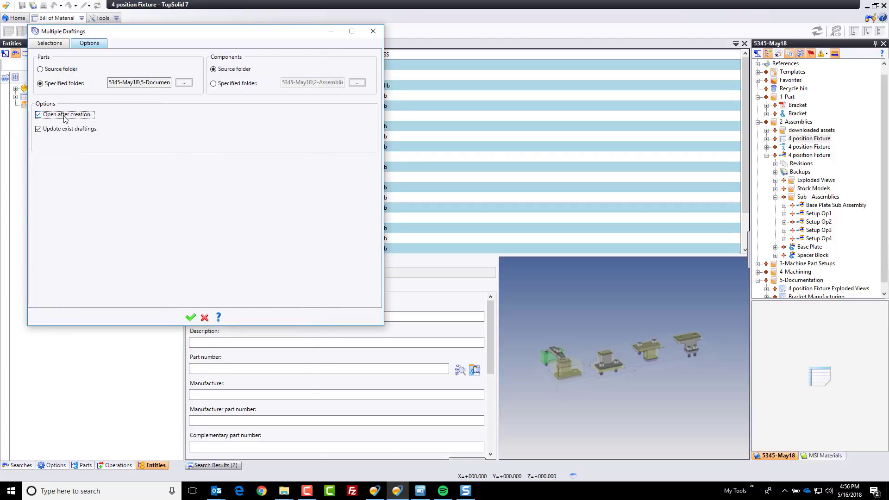
{"action": "left_click", "coordinate": [191, 317]}
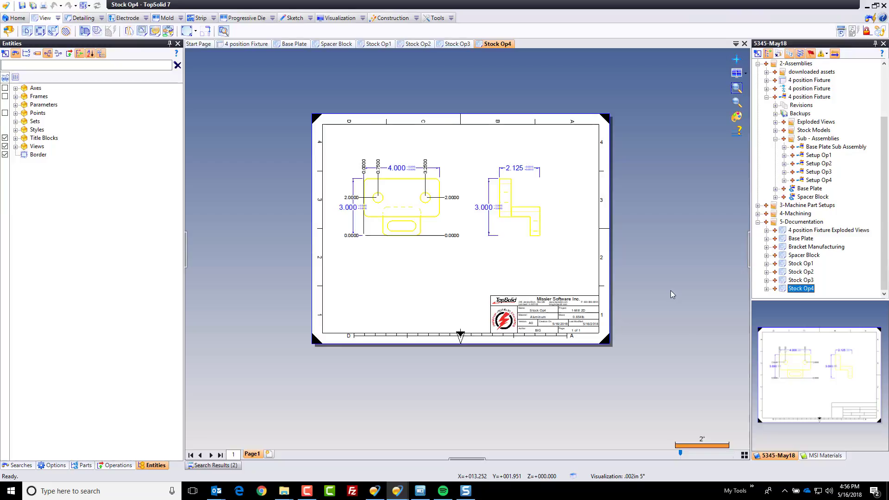
In the Stock Op4 drawing, move the front view's overall width and height dimensions and the side view's height dimension outward.
{"action": "scroll", "coordinate": [407, 208], "scroll_direction": "up", "scroll_amount": 3}
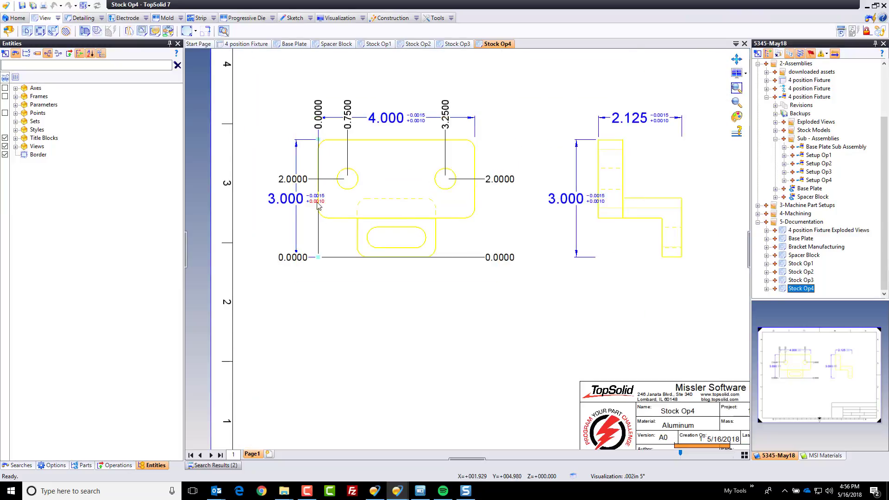
{"action": "left_click_drag", "start_coordinate": [297, 217], "coordinate": [268, 222]}
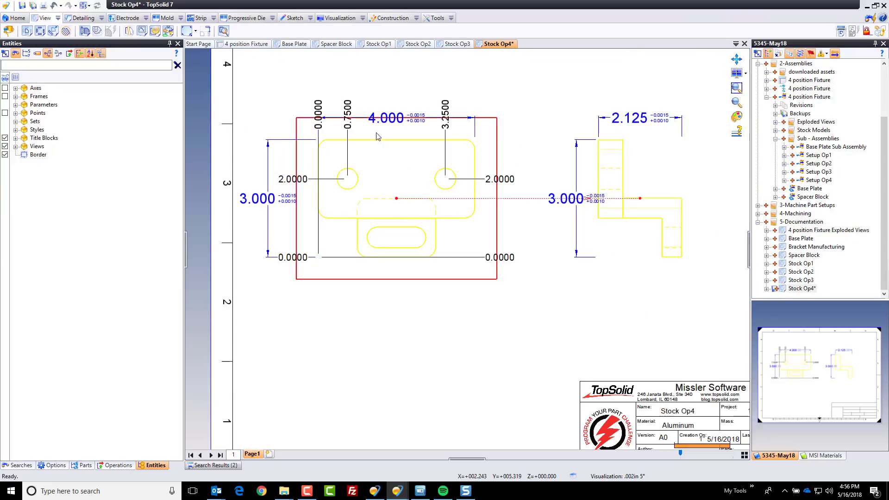
{"action": "left_click_drag", "start_coordinate": [433, 119], "coordinate": [438, 79]}
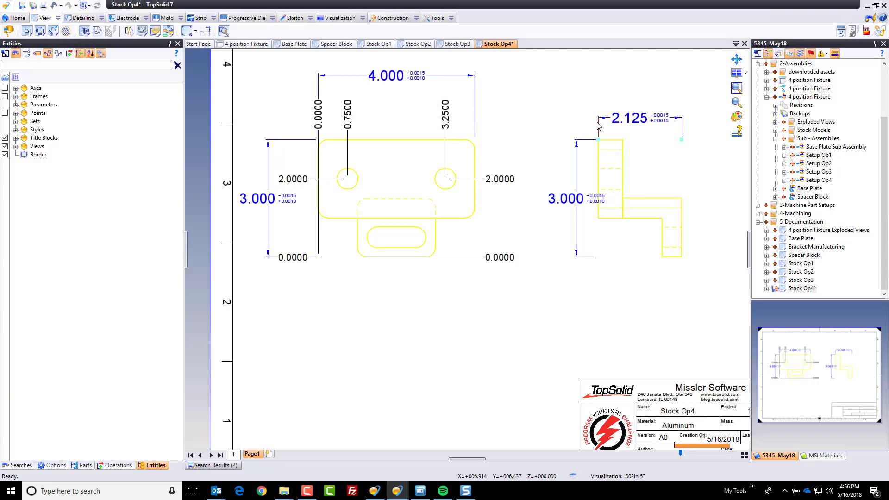
{"action": "scroll", "coordinate": [521, 180], "scroll_direction": "down", "scroll_amount": 1}
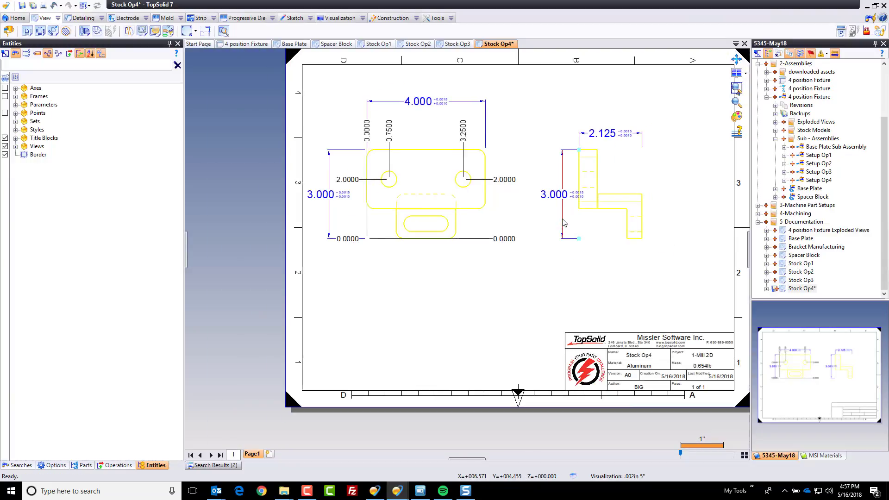
{"action": "left_click_drag", "start_coordinate": [561, 223], "coordinate": [544, 224]}
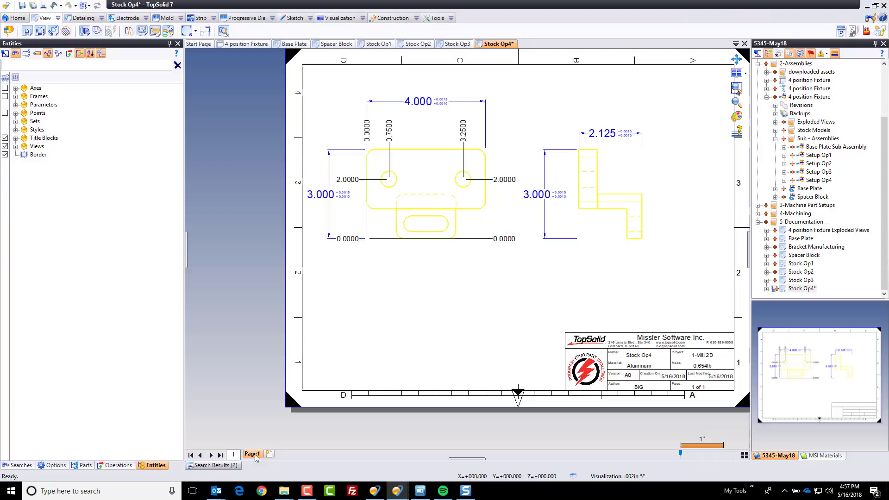
Review the generated Stock Op3, Stock Op2, Stock Op1 and Spacer Block drawings.
{"action": "left_click", "coordinate": [452, 45]}
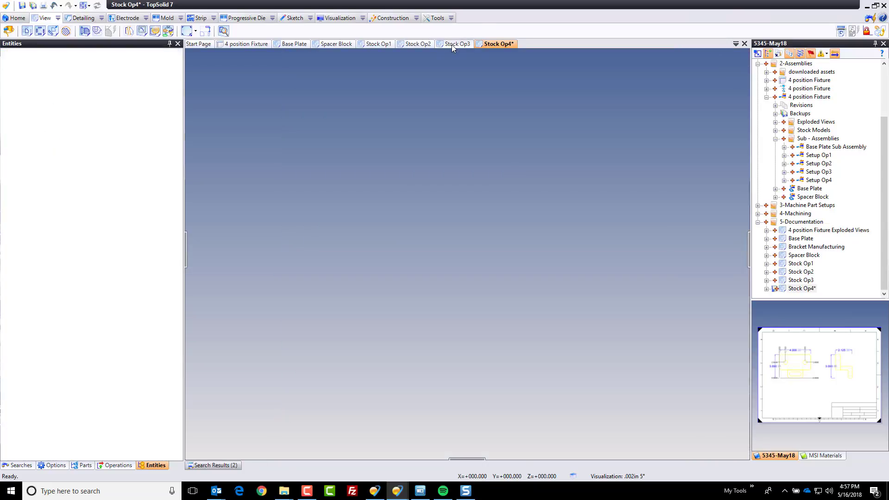
{"action": "left_click", "coordinate": [419, 44]}
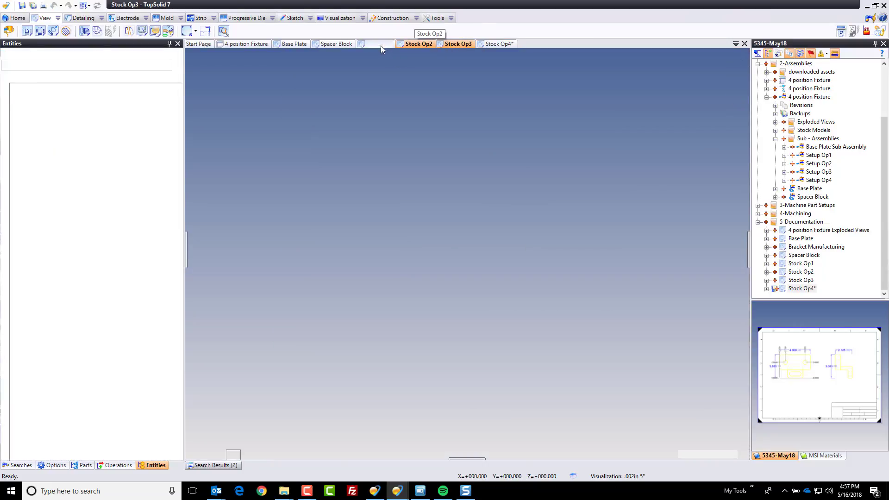
{"action": "left_click", "coordinate": [379, 44]}
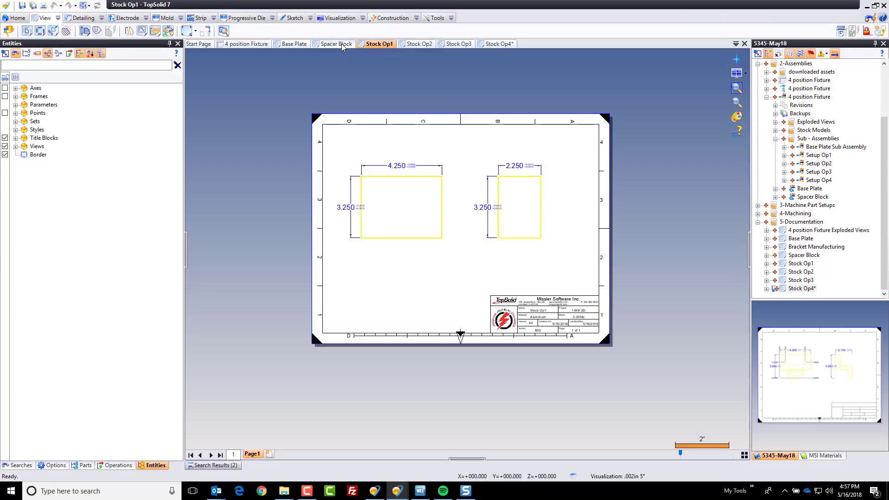
{"action": "left_click", "coordinate": [342, 47]}
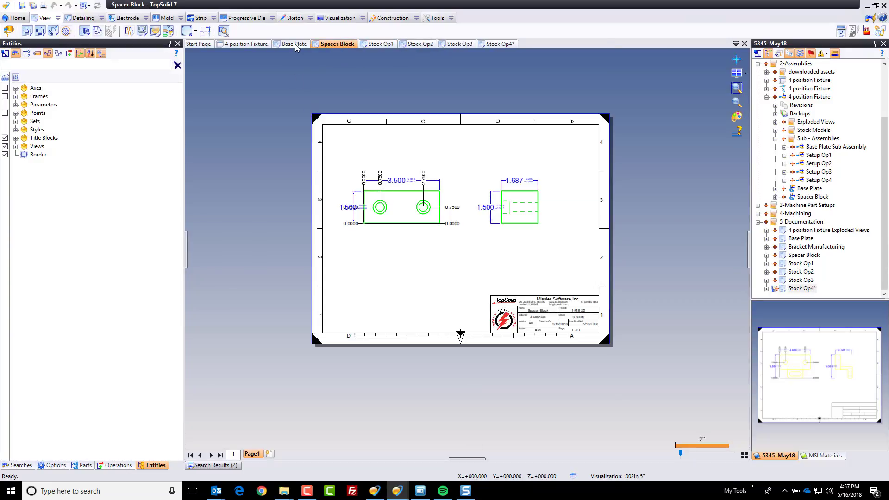
In the Base Plate drawing, move the front view's overall length and height dimensions clear of the ordinate dimensions.
{"action": "left_click", "coordinate": [295, 44]}
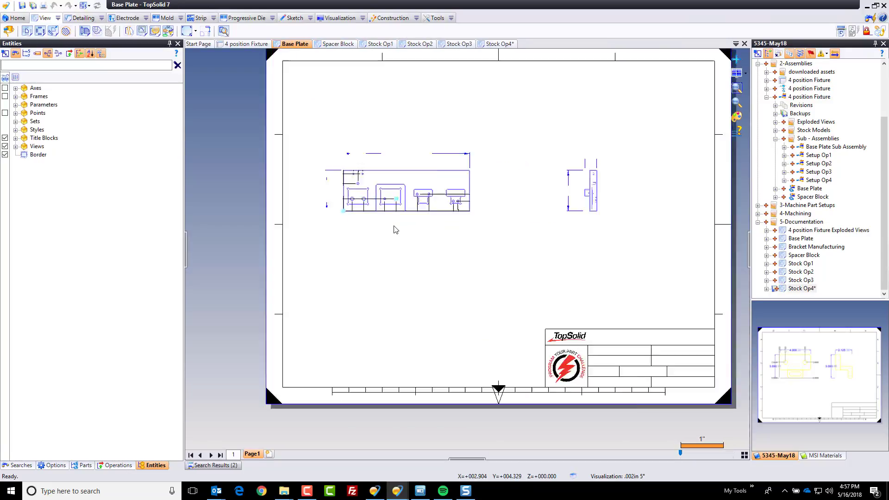
{"action": "scroll", "coordinate": [396, 229], "scroll_direction": "up", "scroll_amount": 2}
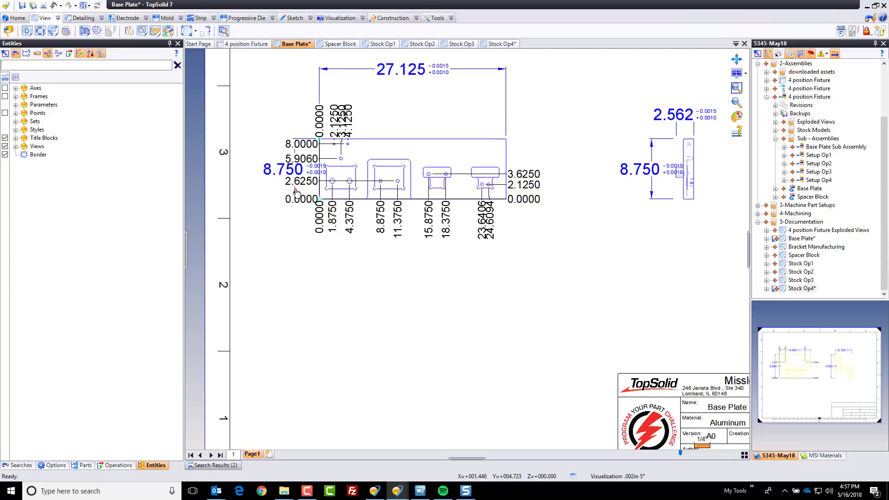
{"action": "left_click_drag", "start_coordinate": [296, 192], "coordinate": [263, 190]}
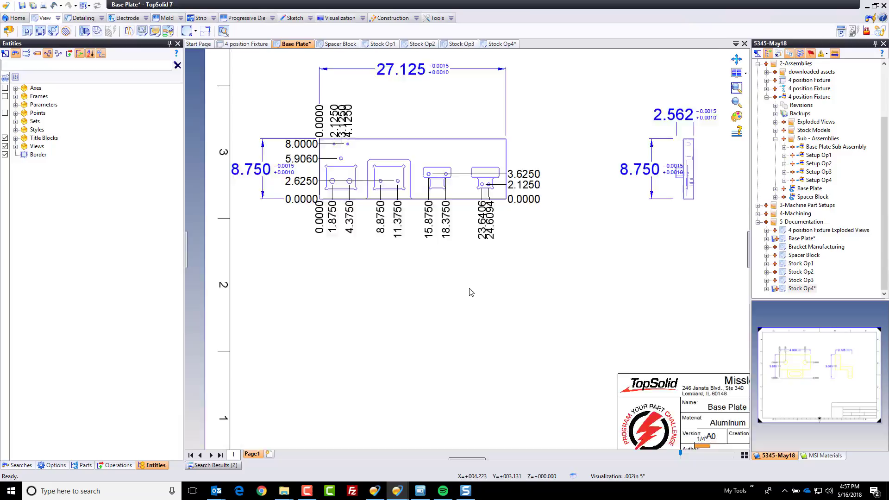
Set the Base Plate drawing's scale factor to 0.15 and save the drawing.
{"action": "scroll", "coordinate": [471, 292], "scroll_direction": "down", "scroll_amount": 2}
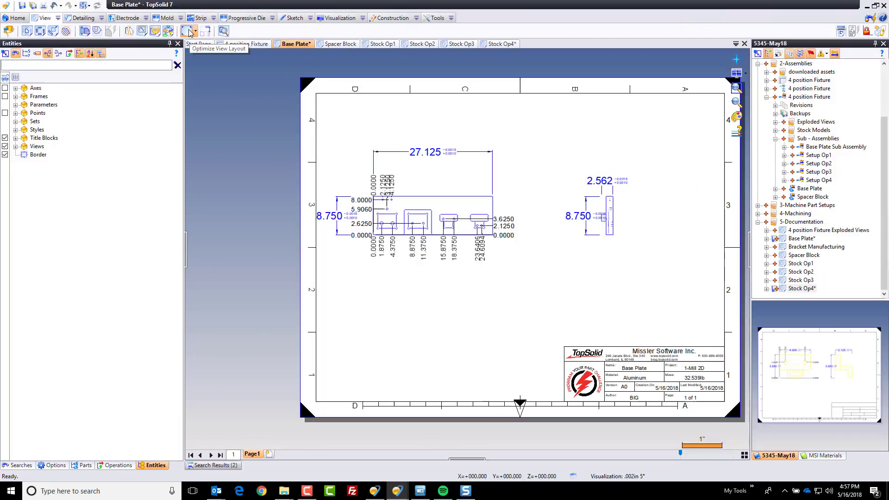
{"action": "right_click", "coordinate": [427, 313]}
{"action": "left_click", "coordinate": [456, 340]}
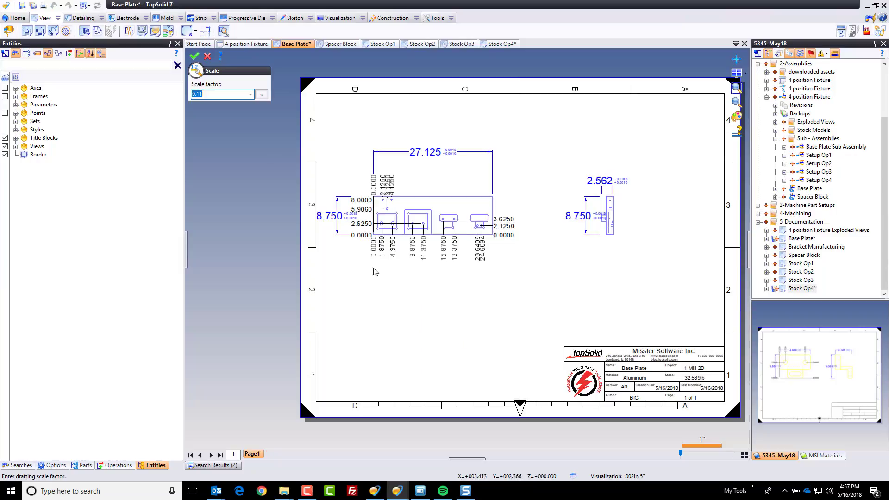
{"action": "type", "text": ".15"}
{"action": "key", "text": "Return"}
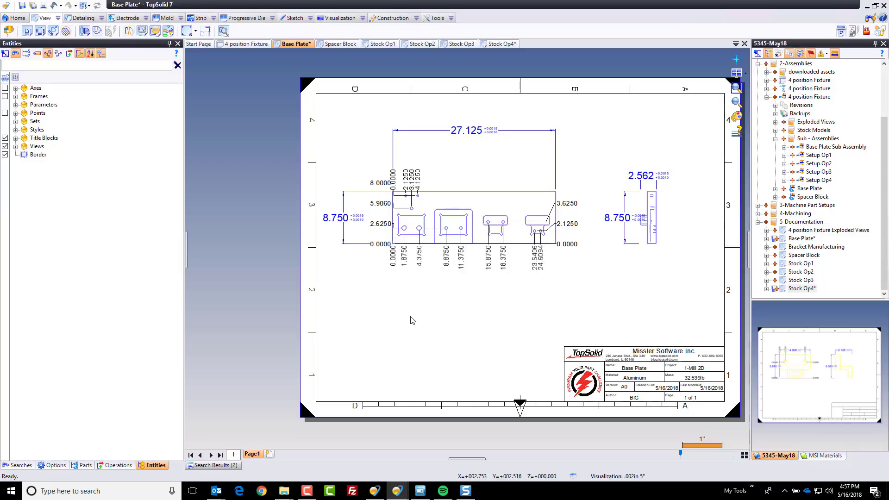
{"action": "key", "text": "ctrl+s"}
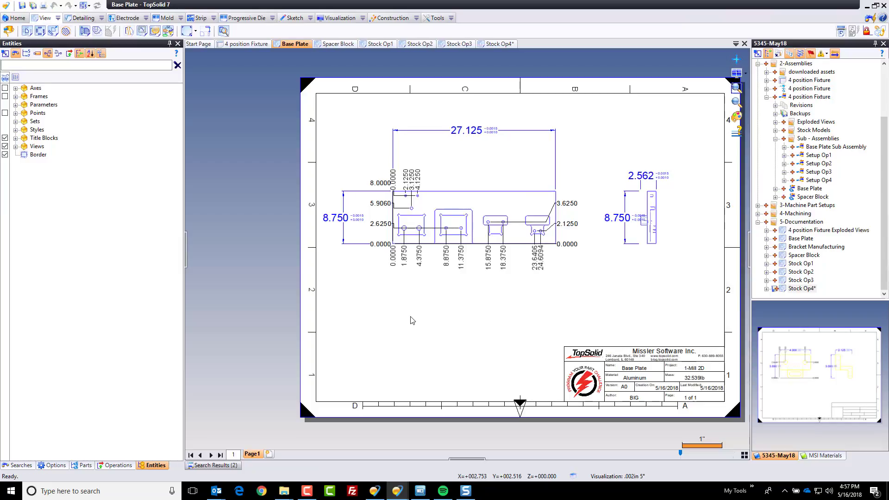